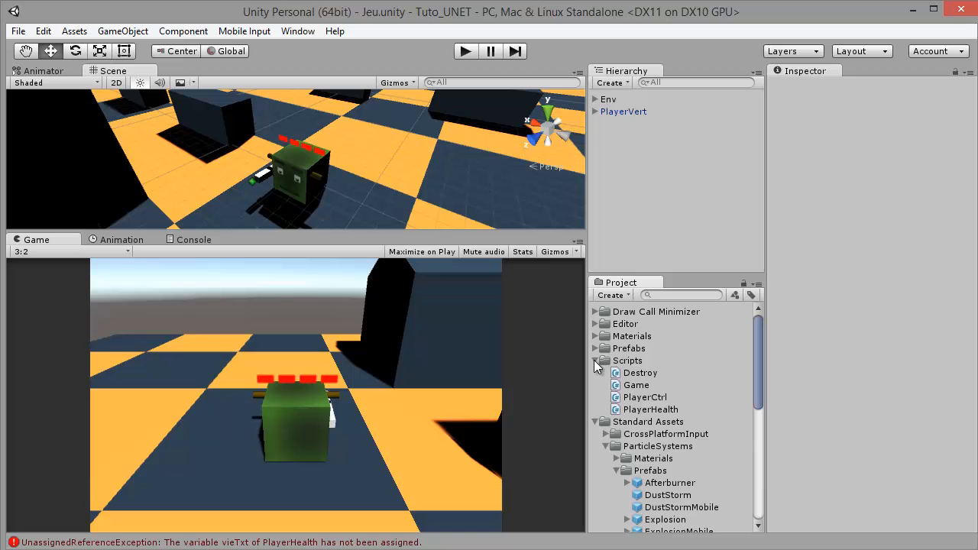
# - Collapse the Scripts, Standard Assets and Tex folders in the project's assets
pyautogui.click(595, 360)
pyautogui.click(593, 373)
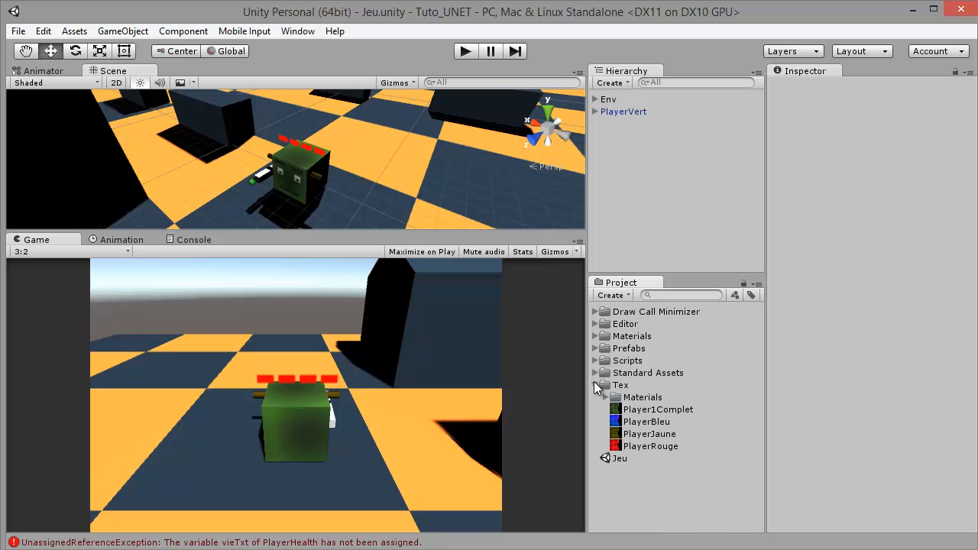
pyautogui.click(594, 384)
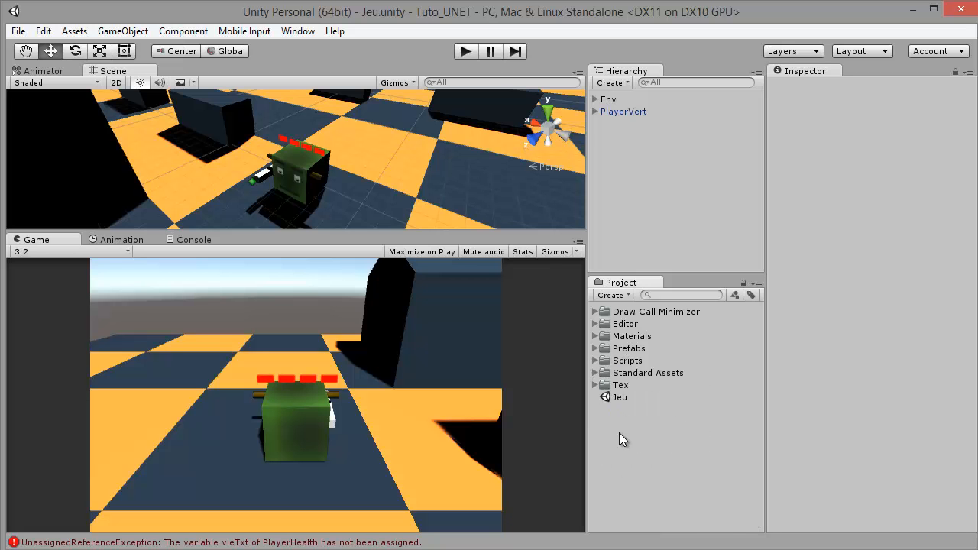
# - Create a new scene and save it as Menu in the Assets folder
pyautogui.hotkey('ctrl', 'n')
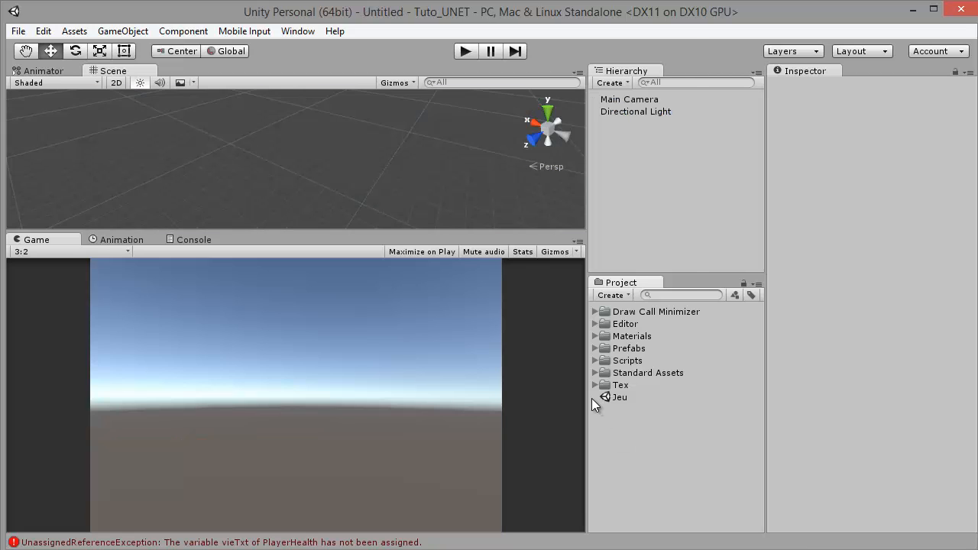
pyautogui.hotkey('ctrl', 's')
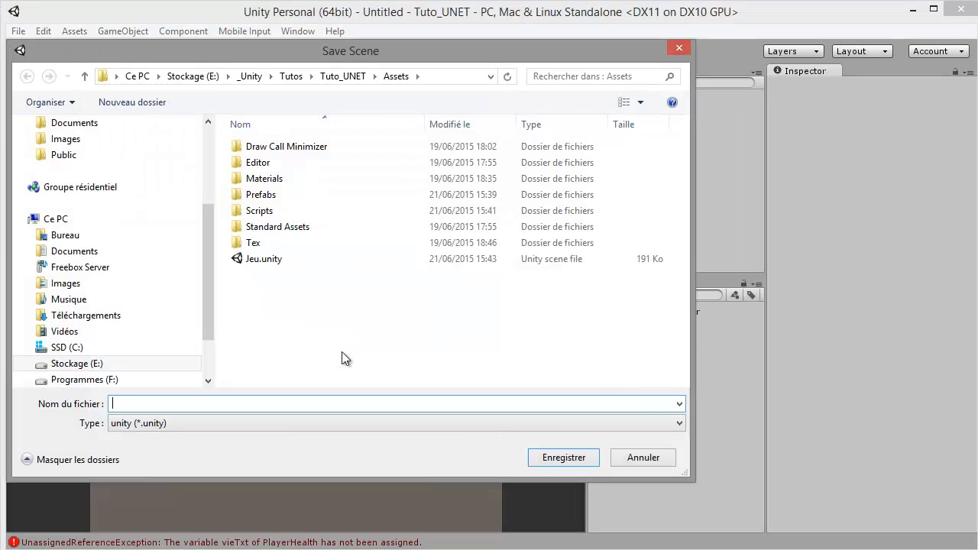
pyautogui.write('Menu')
pyautogui.press('Return')
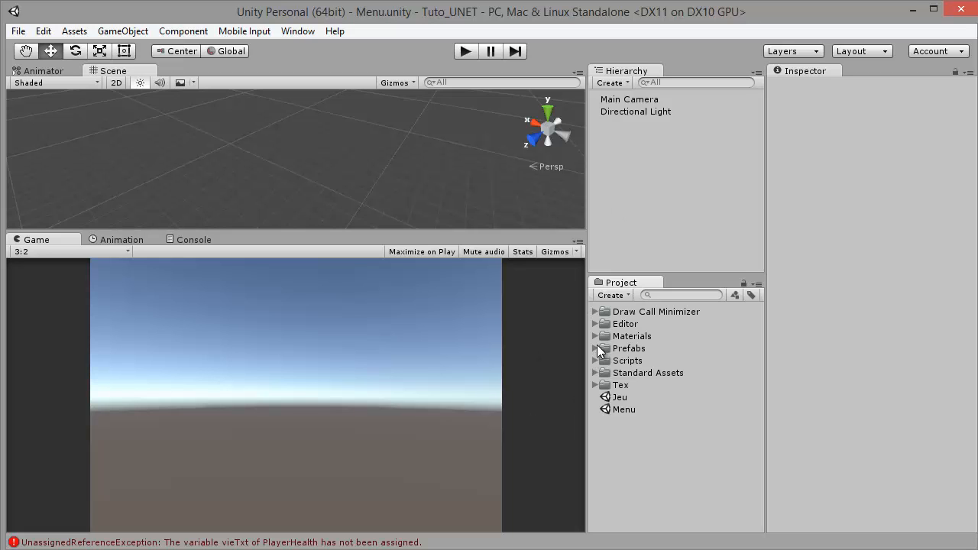
# - Set the Main Camera's clear flags to Solid Color with dark grey background colour 2B2E33
pyautogui.click(617, 100)
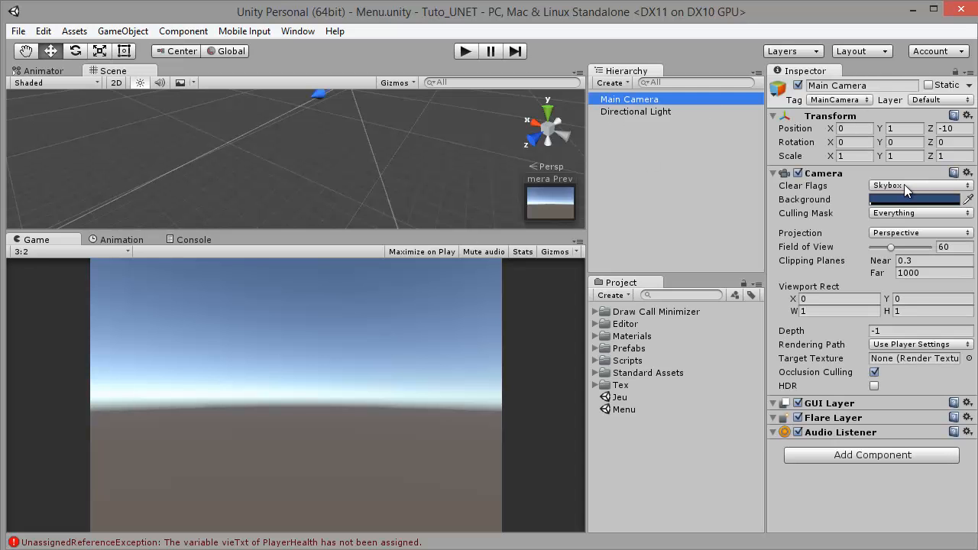
pyautogui.click(904, 185)
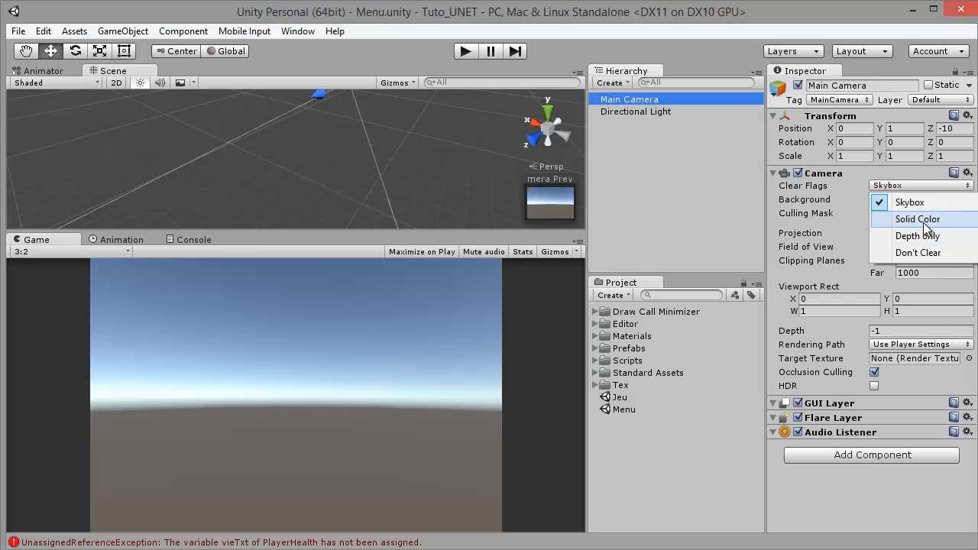
pyautogui.click(925, 223)
pyautogui.click(895, 201)
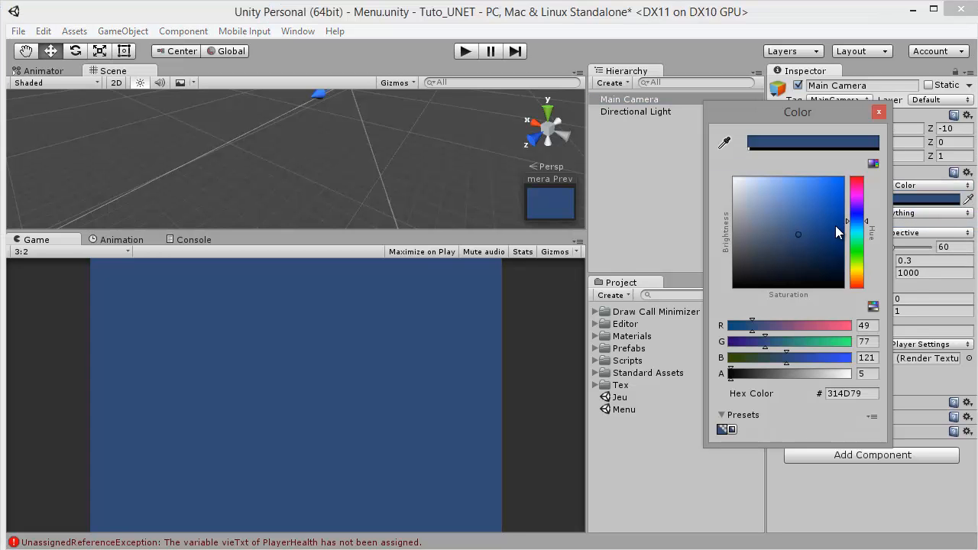
pyautogui.moveTo(780, 275); pyautogui.dragTo(752, 263)
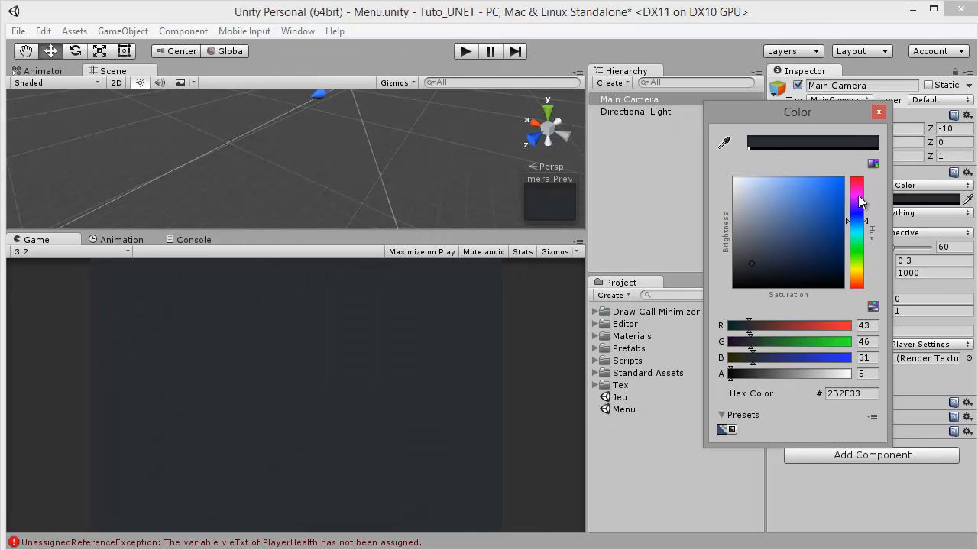
pyautogui.click(879, 113)
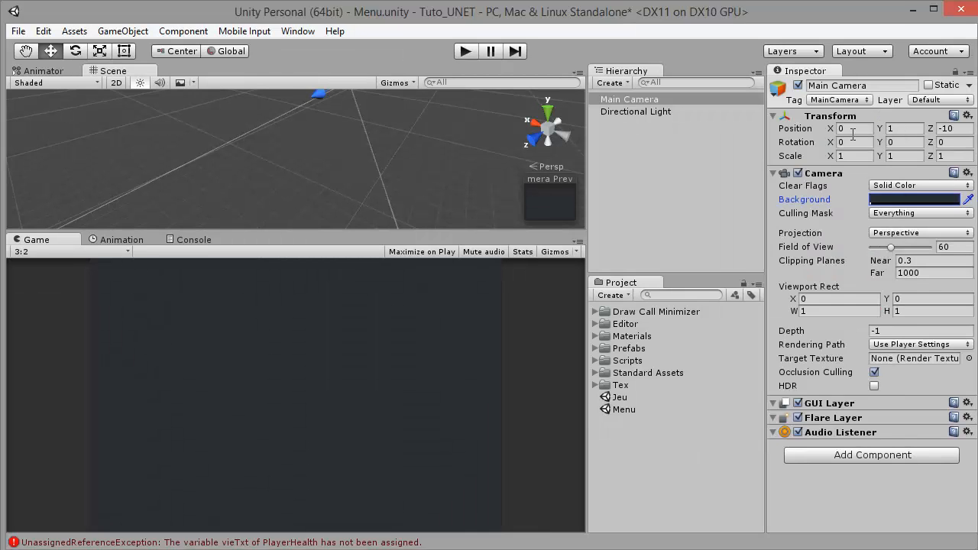
# - Preview the player prefabs and place the blue Player (1) prefab in the scene
pyautogui.click(595, 349)
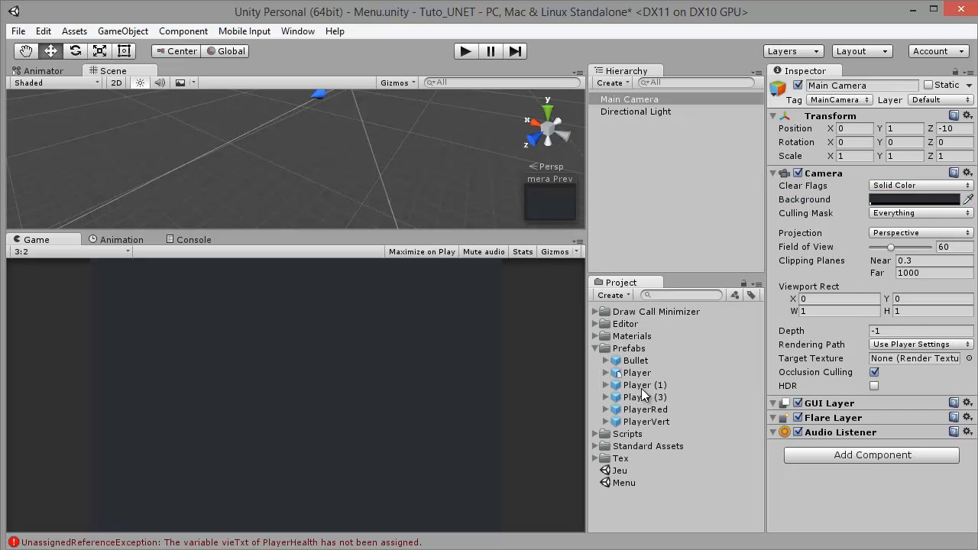
pyautogui.click(642, 386)
pyautogui.click(644, 397)
pyautogui.click(646, 409)
pyautogui.click(646, 422)
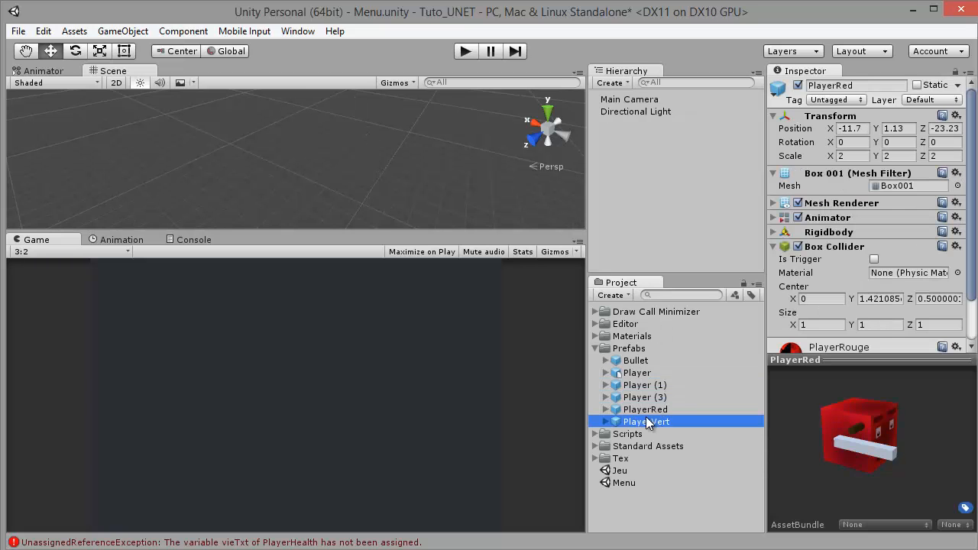
pyautogui.click(637, 385)
pyautogui.moveTo(636, 386); pyautogui.dragTo(267, 152)
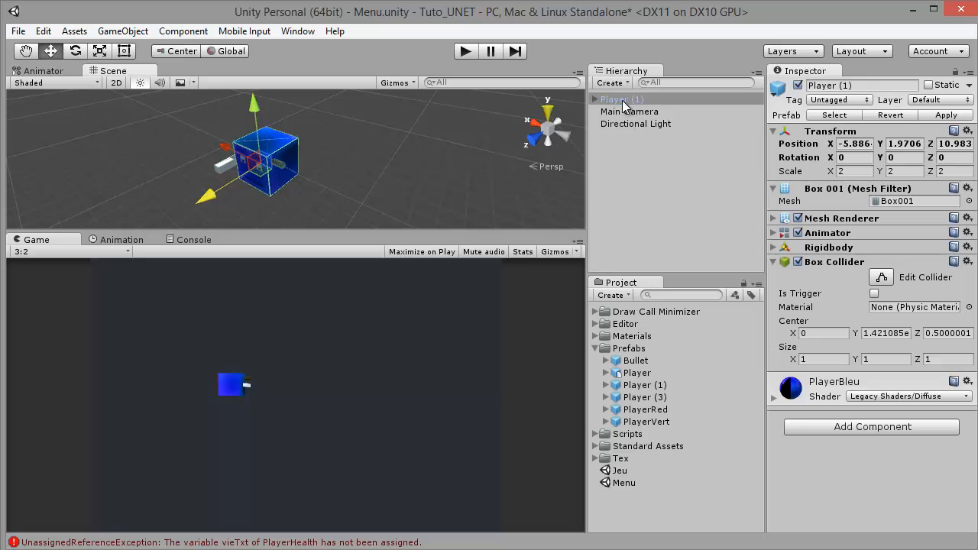
# - Make Player (1) a child of Main Camera and set its position to X 0, Y 0, Z 4.8
pyautogui.moveTo(623, 104); pyautogui.dragTo(665, 111)
pyautogui.click(854, 144)
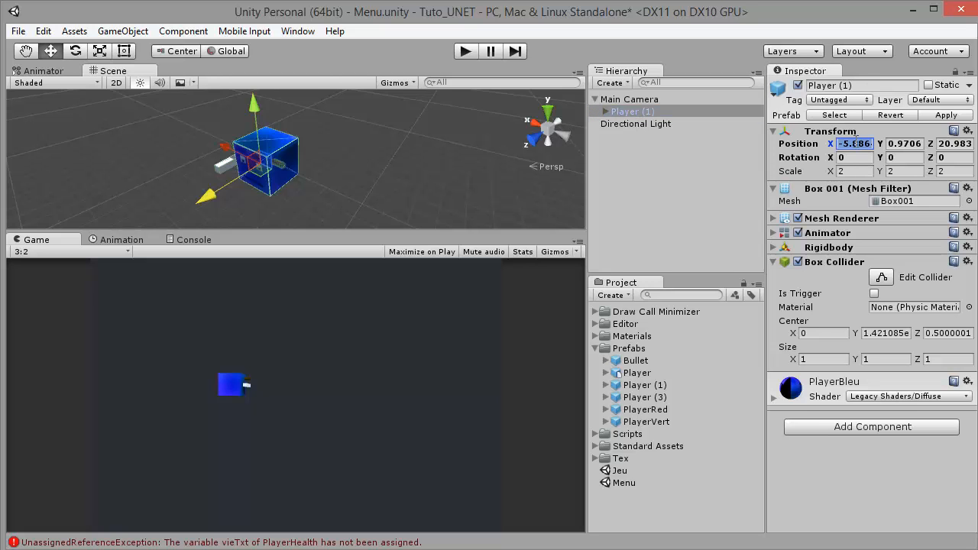
pyautogui.write('0')
pyautogui.press('Tab')
pyautogui.write('0')
pyautogui.press('Tab')
pyautogui.write('0')
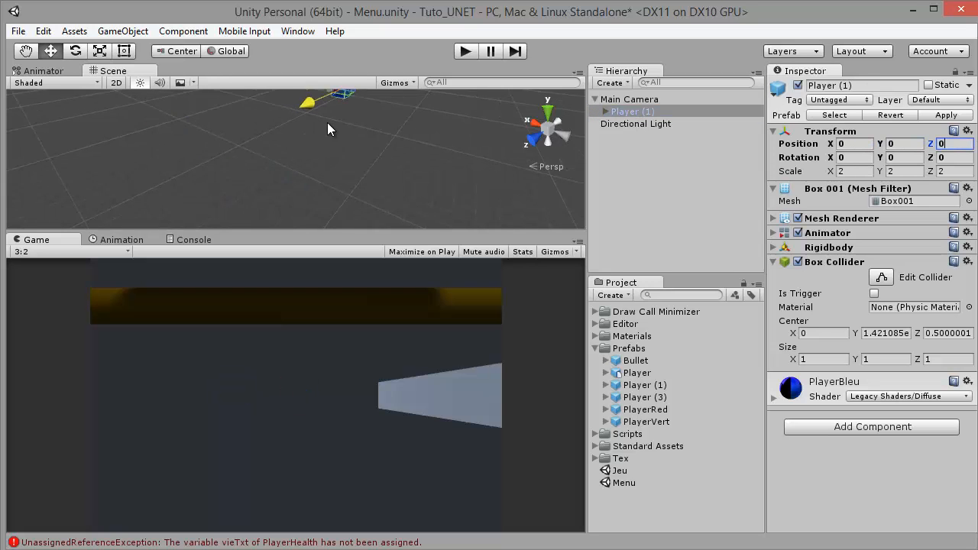
pyautogui.press('BackSpace')
pyautogui.write('4.8')
pyautogui.press('Return')
# - Rotate Player (1) to about -150° around Y so its face is turned at an angle towards the camera
pyautogui.moveTo(293, 127); pyautogui.dragTo(732, 106)
pyautogui.click(77, 52)
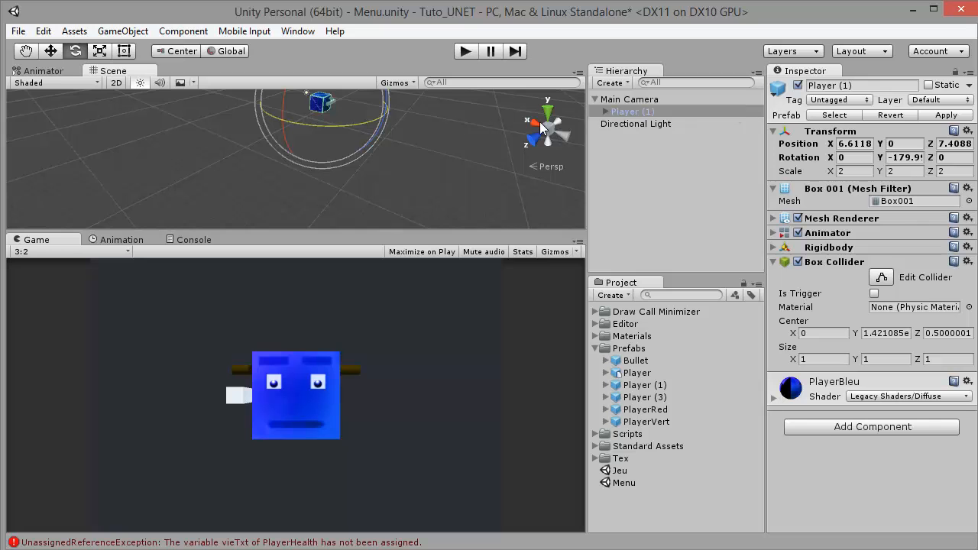
pyautogui.moveTo(343, 120); pyautogui.dragTo(276, 100)
pyautogui.hotkey('ctrl', 'z')
# - Move Player (1) to about X 1.45, Y -0.28, Z 4.7 in front of the camera
pyautogui.click(50, 50)
pyautogui.moveTo(305, 133); pyautogui.dragTo(313, 159, button='middle')
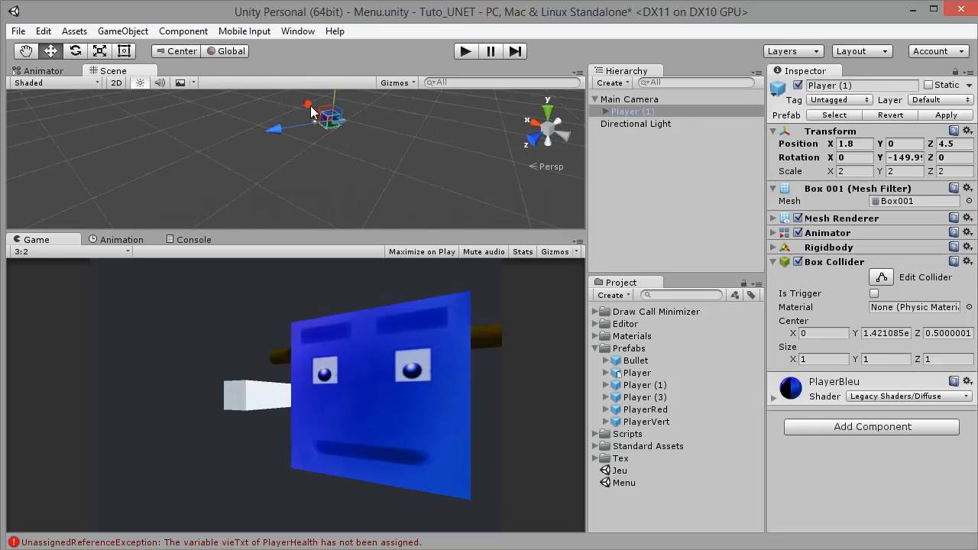
pyautogui.moveTo(312, 110); pyautogui.dragTo(290, 113)
pyautogui.press('f')
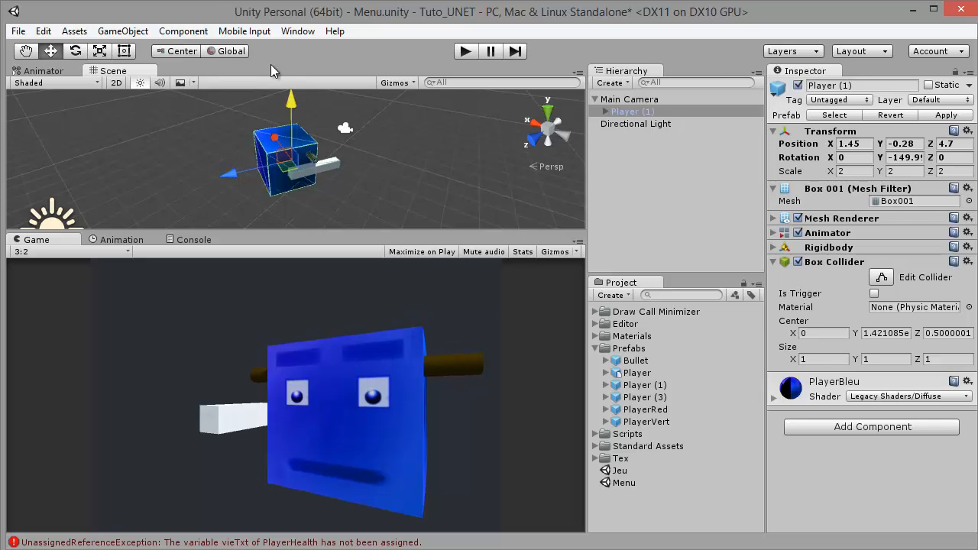
# - Add a UI Text object and move it to the upper part of the canvas, at about Pos Y 138
pyautogui.click(113, 33)
pyautogui.moveTo(167, 147)
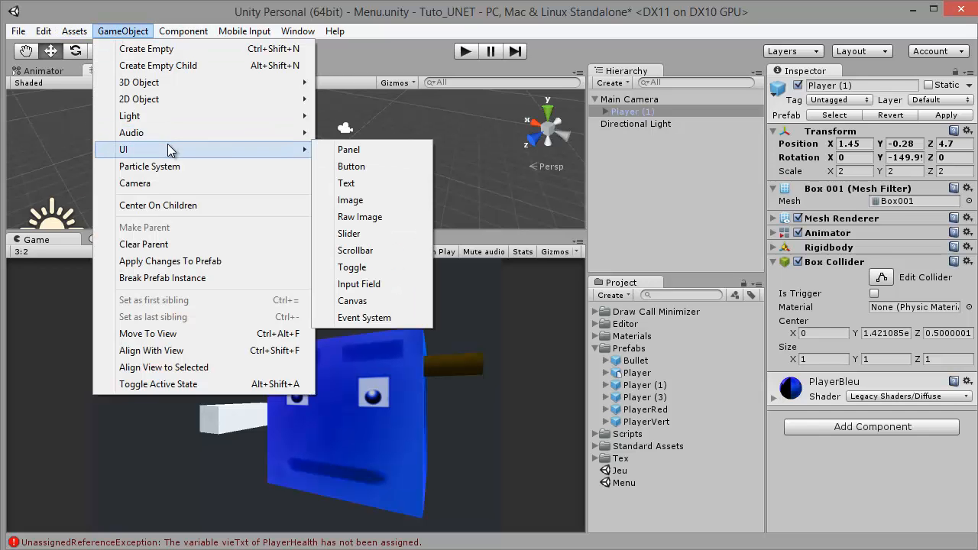
pyautogui.click(347, 184)
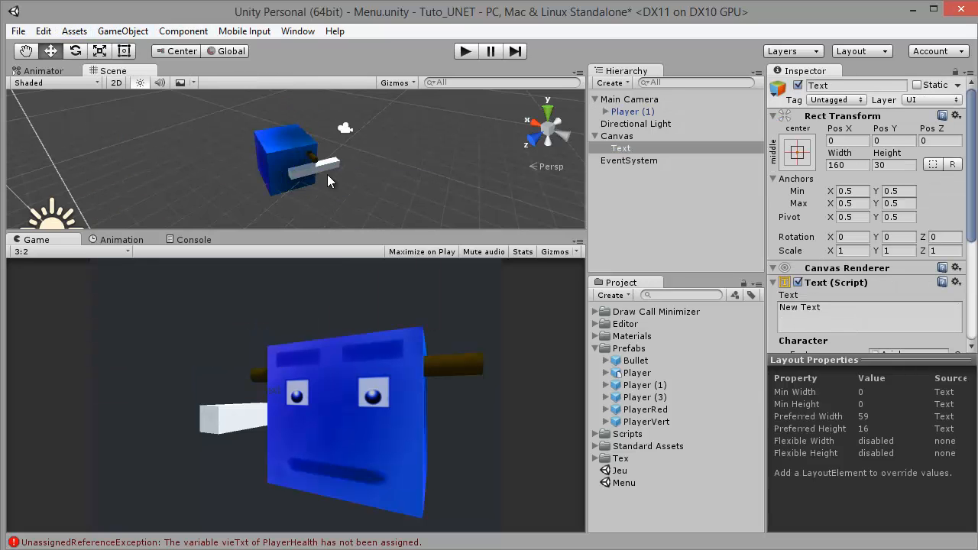
pyautogui.press('f')
pyautogui.keyDown('alt'); pyautogui.moveTo(395, 169); pyautogui.dragTo(894, 98); pyautogui.keyUp('alt')
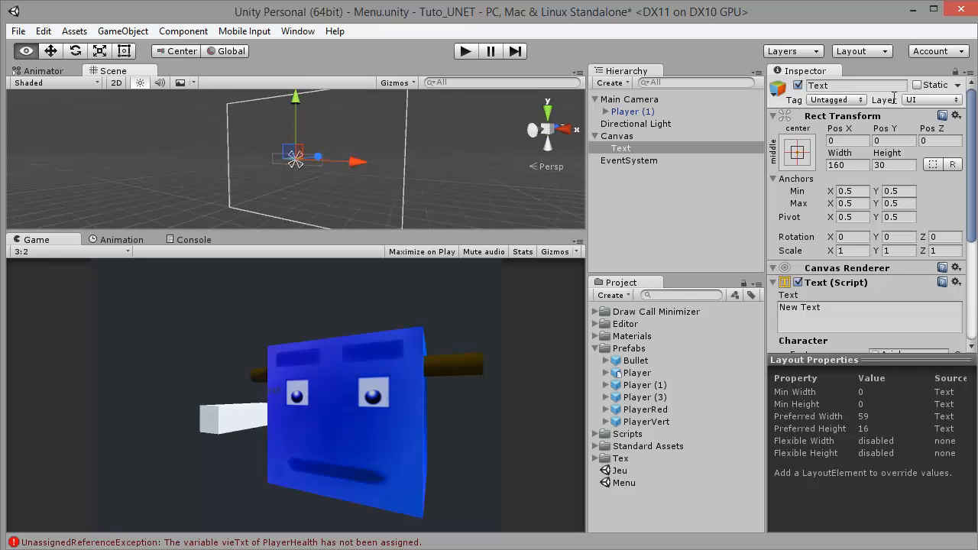
pyautogui.click(124, 50)
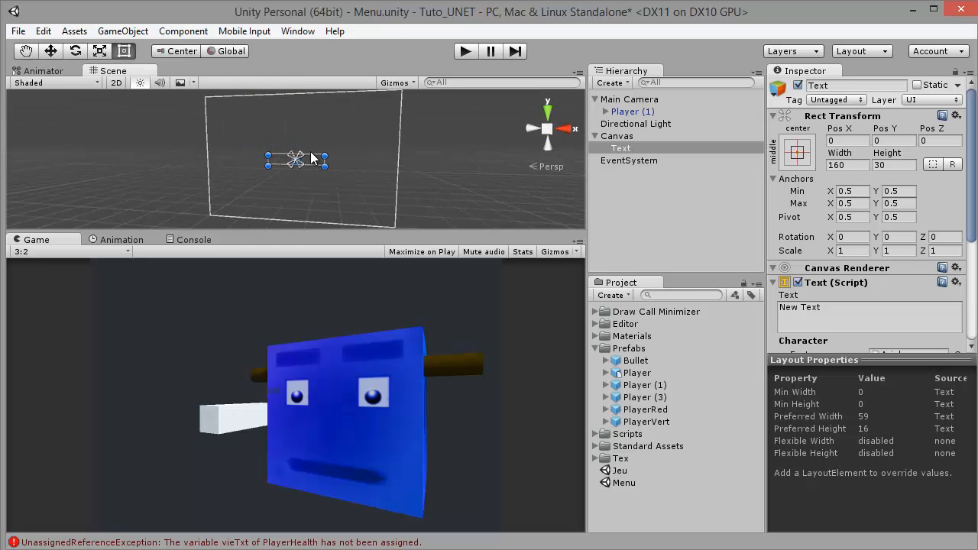
pyautogui.moveTo(312, 158); pyautogui.dragTo(314, 108)
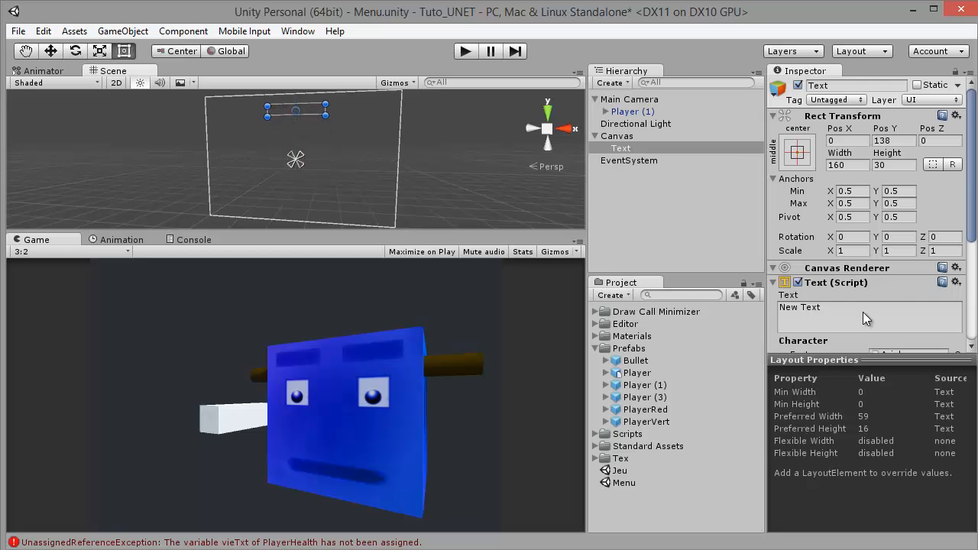
# - Colour the UI text white (FFFFFF) and change its content to "Gun Online"
pyautogui.scroll(-5, 863, 319)
pyautogui.click(917, 308)
pyautogui.click(737, 183)
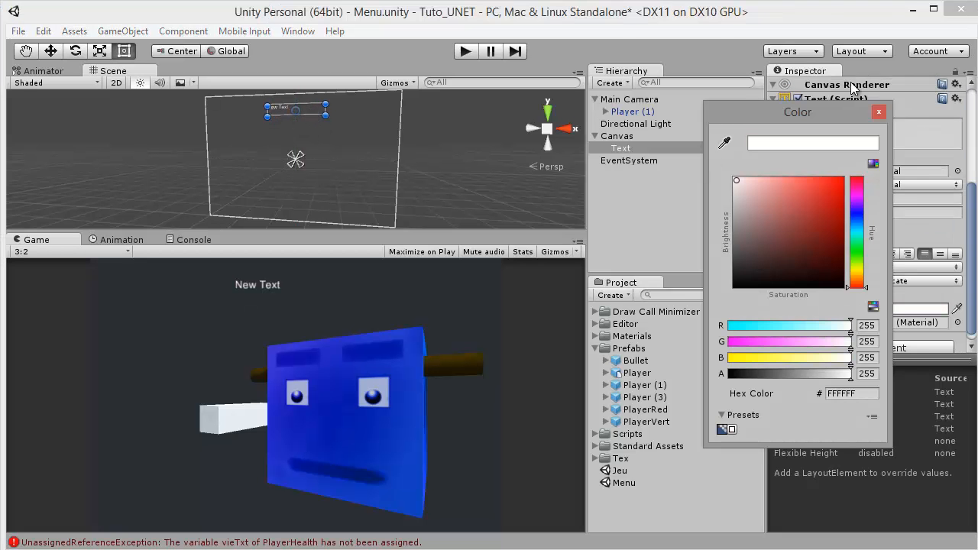
pyautogui.click(878, 111)
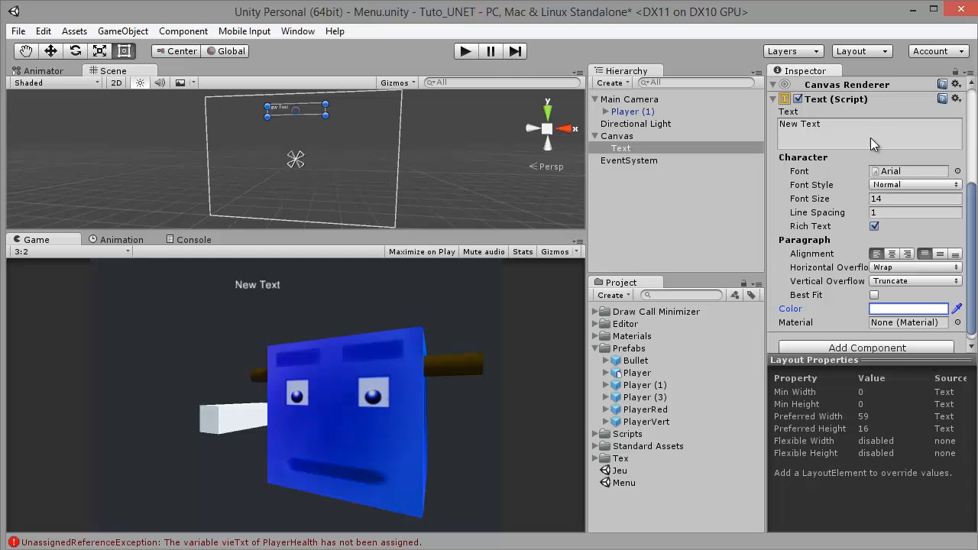
pyautogui.click(870, 138)
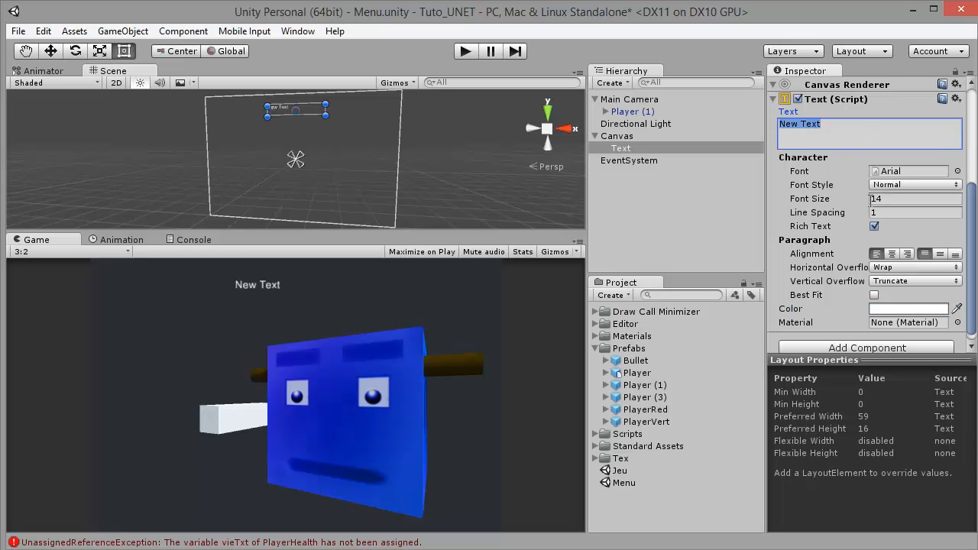
pyautogui.write('S')
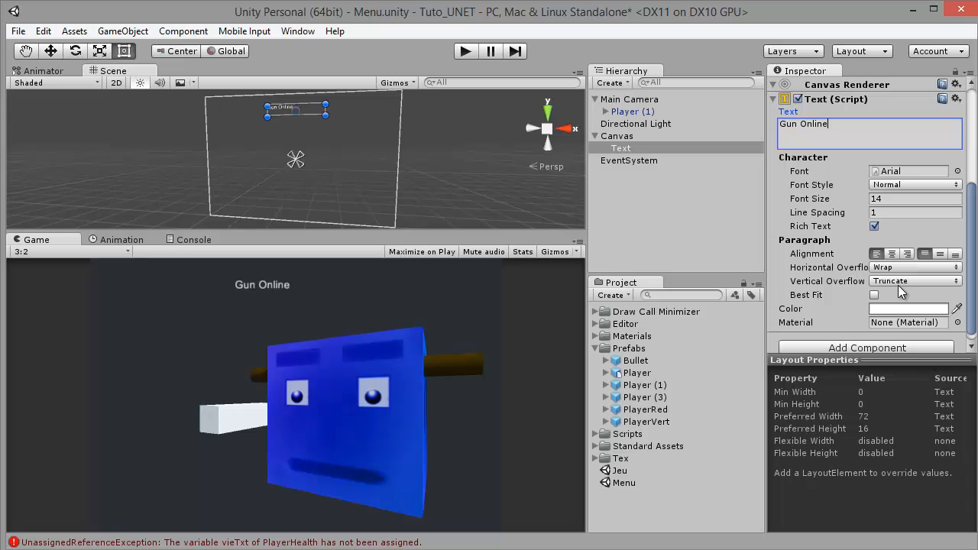
# - Centre the "Gun Online" text horizontally and vertically and enable Best Fit
pyautogui.click(892, 254)
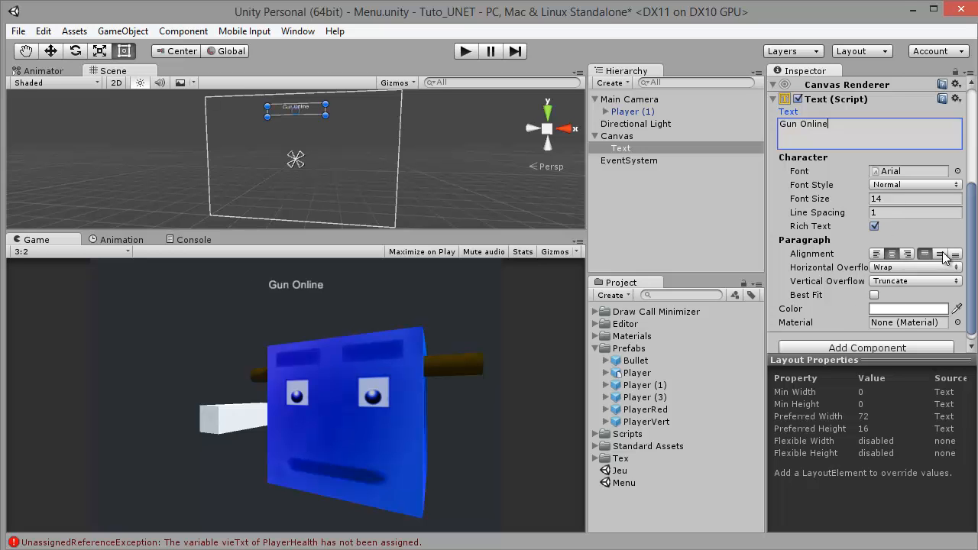
pyautogui.click(939, 254)
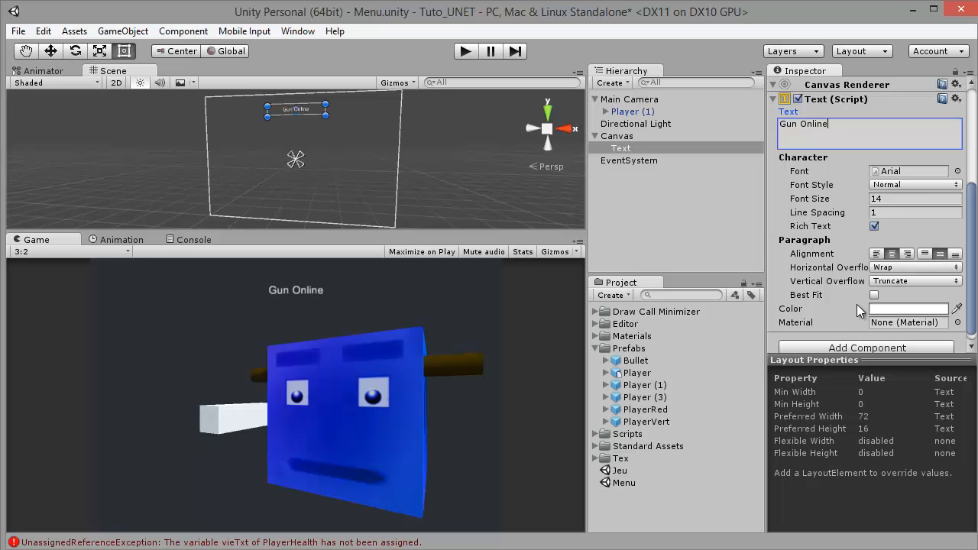
pyautogui.click(874, 295)
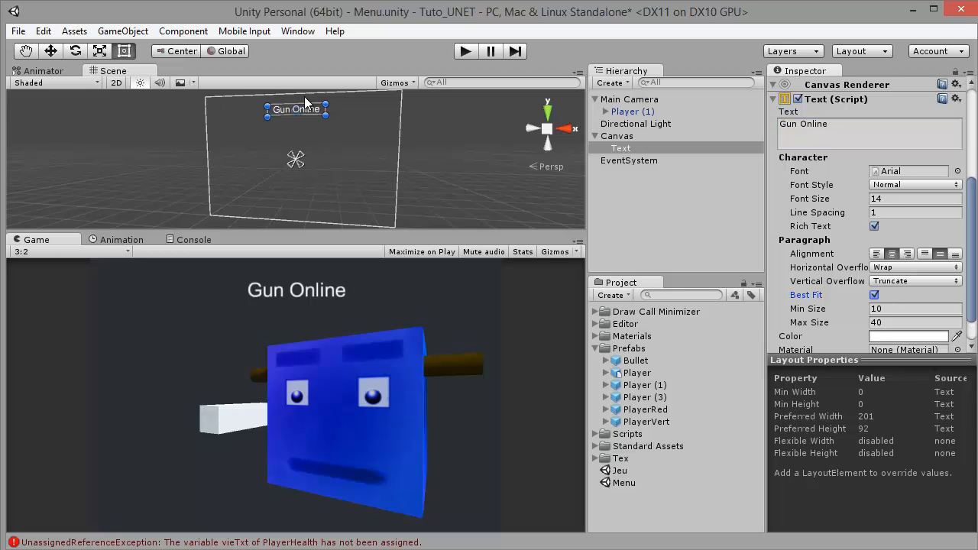
# - Stretch the title's rectangle across the full canvas width along its upper edge, and save the scene
pyautogui.moveTo(327, 109); pyautogui.dragTo(401, 102)
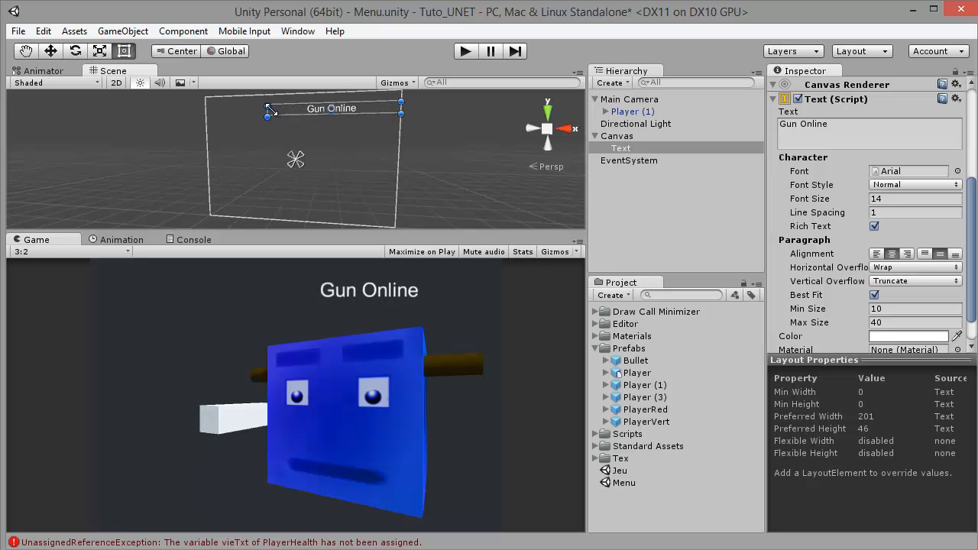
pyautogui.moveTo(268, 111); pyautogui.dragTo(205, 115)
pyautogui.moveTo(310, 103)
pyautogui.mouseDown()
pyautogui.moveTo(312, 93)
pyautogui.moveTo(314, 110)
pyautogui.mouseUp()
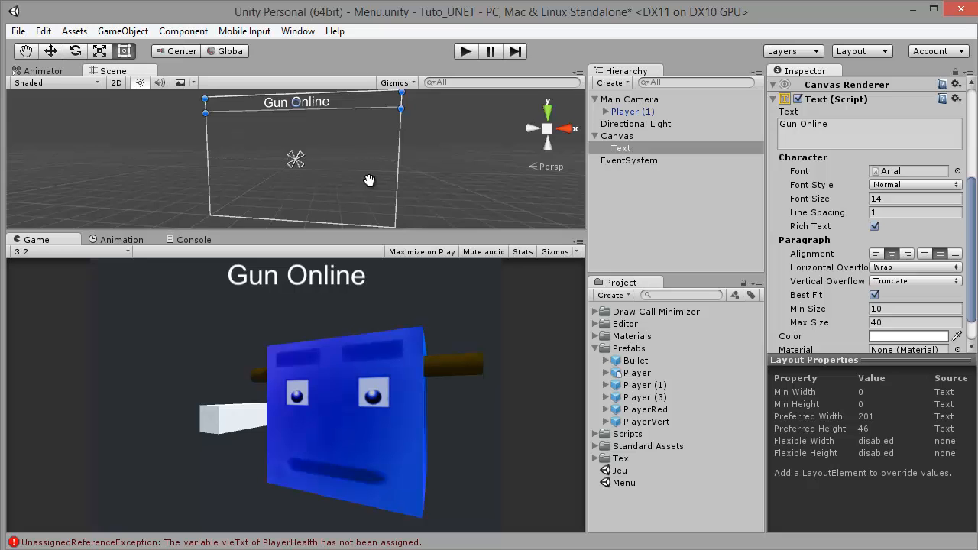
pyautogui.moveTo(372, 179); pyautogui.dragTo(462, 203, button='middle')
pyautogui.hotkey('ctrl', 's')
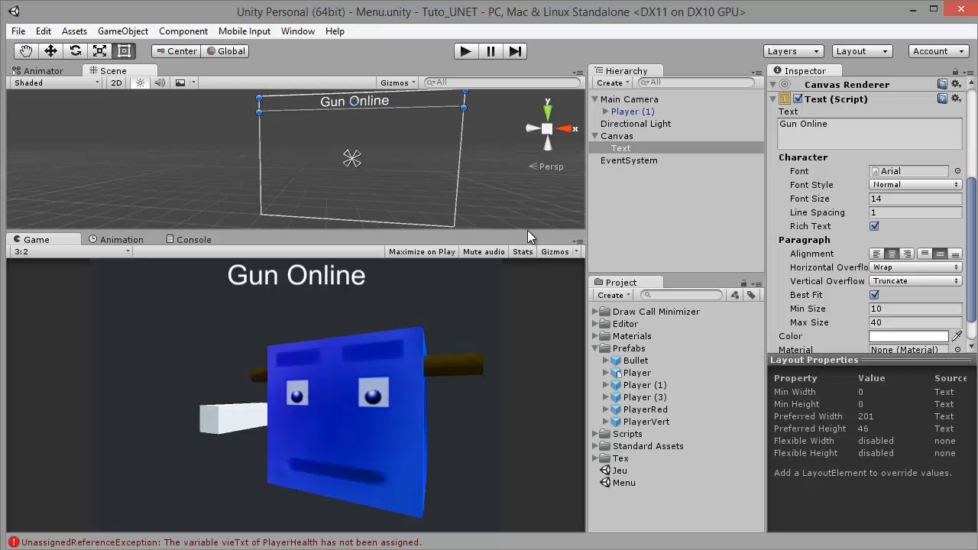
# - Add the open Menu scene and the Jeu scene to the build's scene list, in that order
pyautogui.click(18, 31)
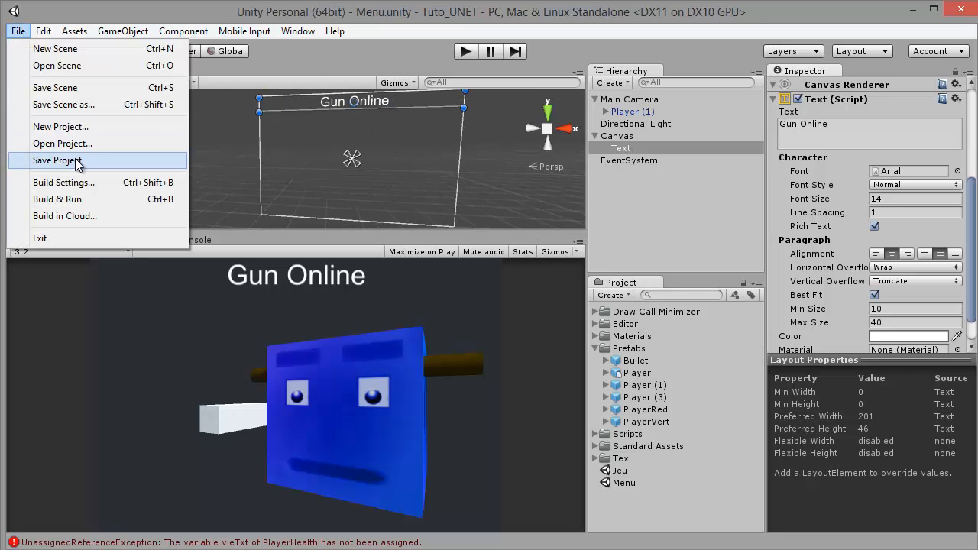
pyautogui.click(64, 182)
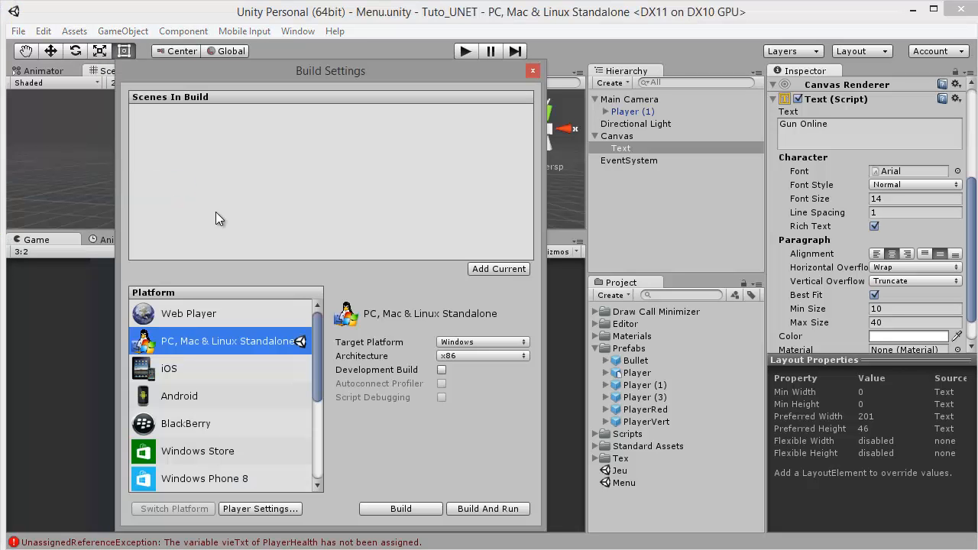
pyautogui.click(483, 270)
pyautogui.moveTo(616, 471); pyautogui.dragTo(213, 181)
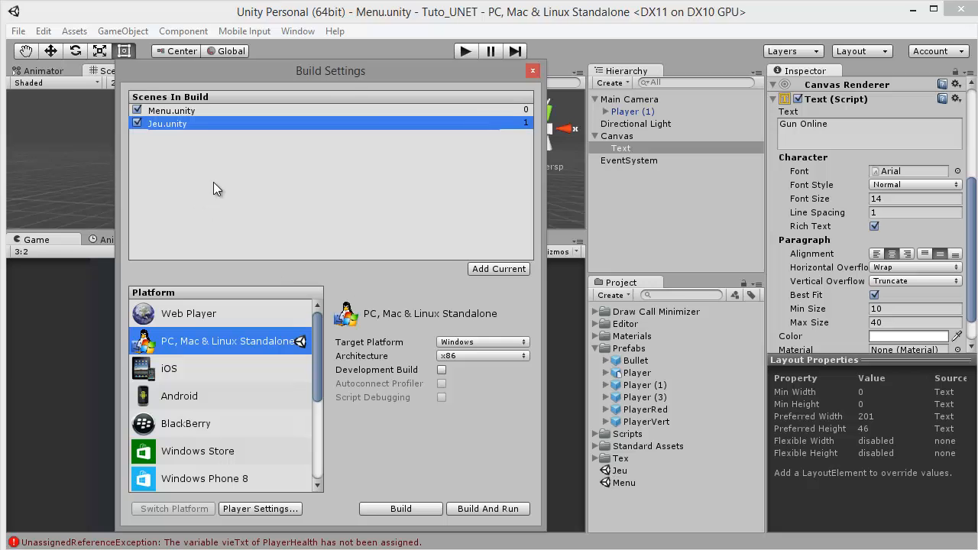
pyautogui.click(534, 71)
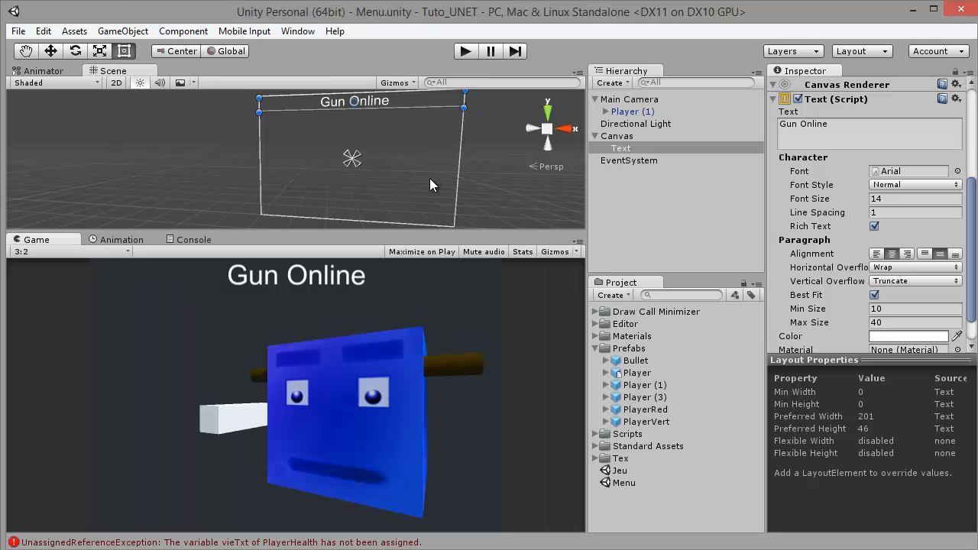
# - Unparent Player (1) from Main Camera so it sits at the root of the hierarchy, and collapse the Canvas children
pyautogui.moveTo(483, 158); pyautogui.dragTo(485, 134, button='middle')
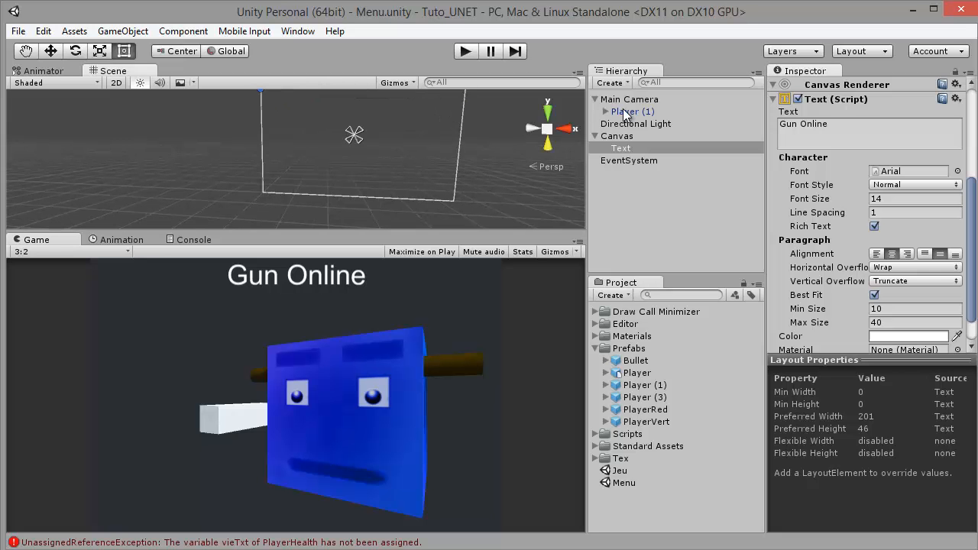
pyautogui.moveTo(626, 112); pyautogui.dragTo(599, 100)
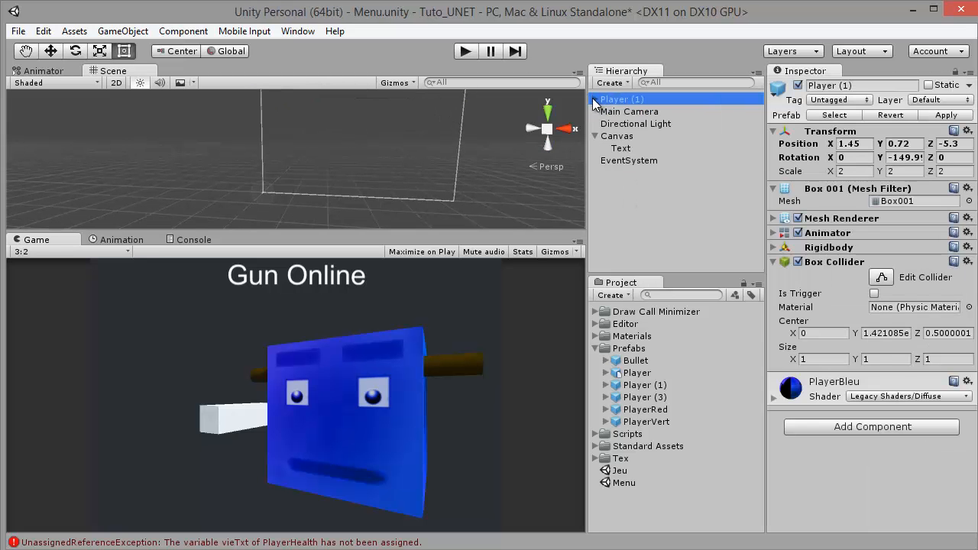
pyautogui.click(594, 99)
pyautogui.click(595, 100)
pyautogui.click(594, 135)
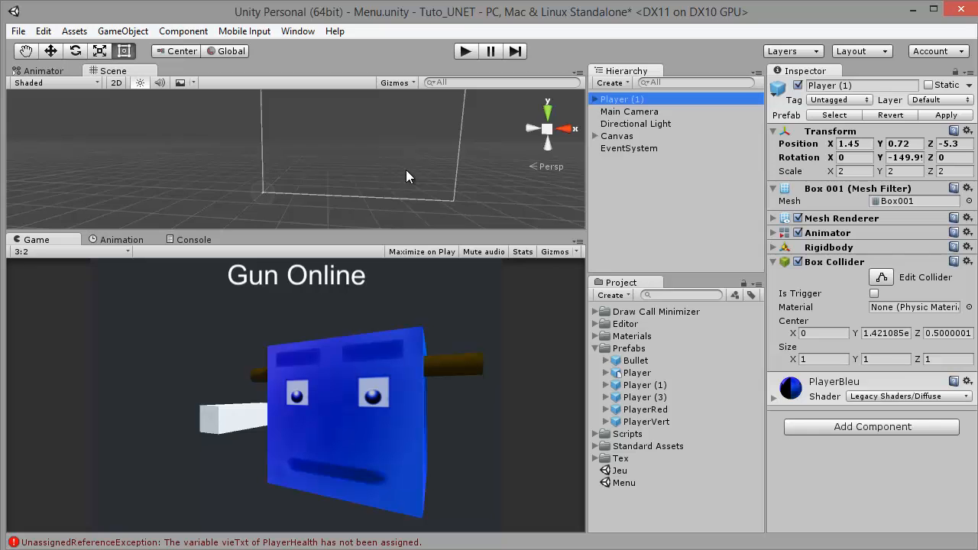
# - Frame Player (1) in the scene and shift it along X to 1.54
pyautogui.press('f')
pyautogui.click(50, 50)
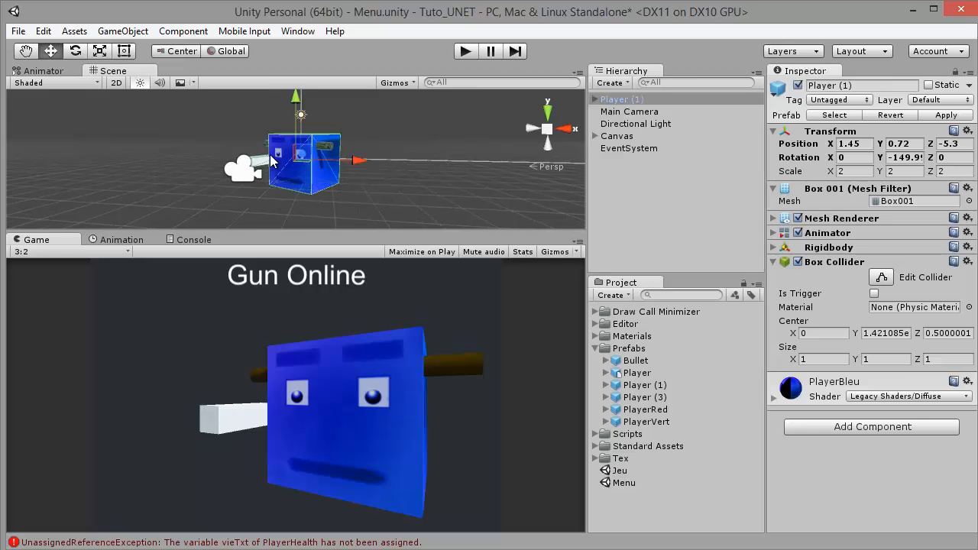
pyautogui.moveTo(342, 164); pyautogui.dragTo(343, 166)
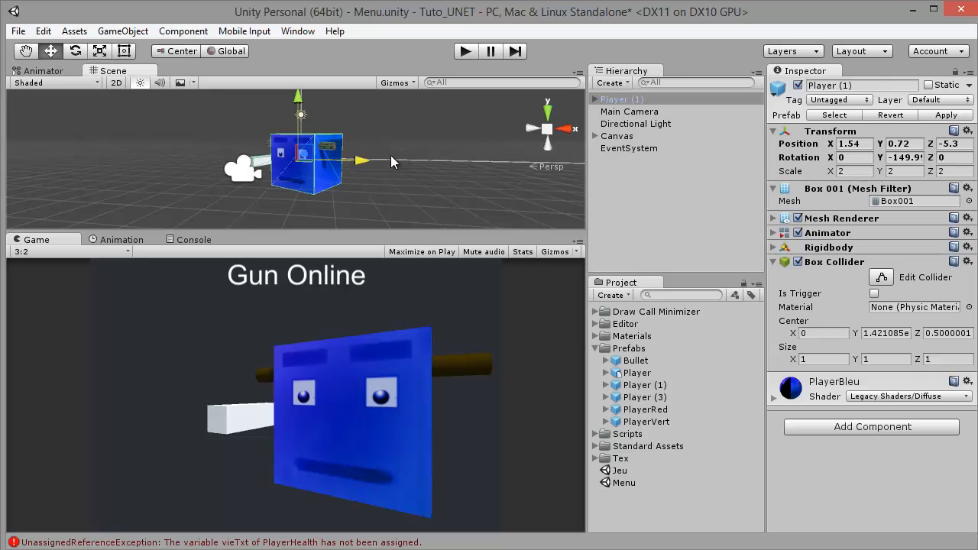
# - Collapse the Prefabs folder and create an empty GameObject named "Manager" at the hierarchy root
pyautogui.click(595, 348)
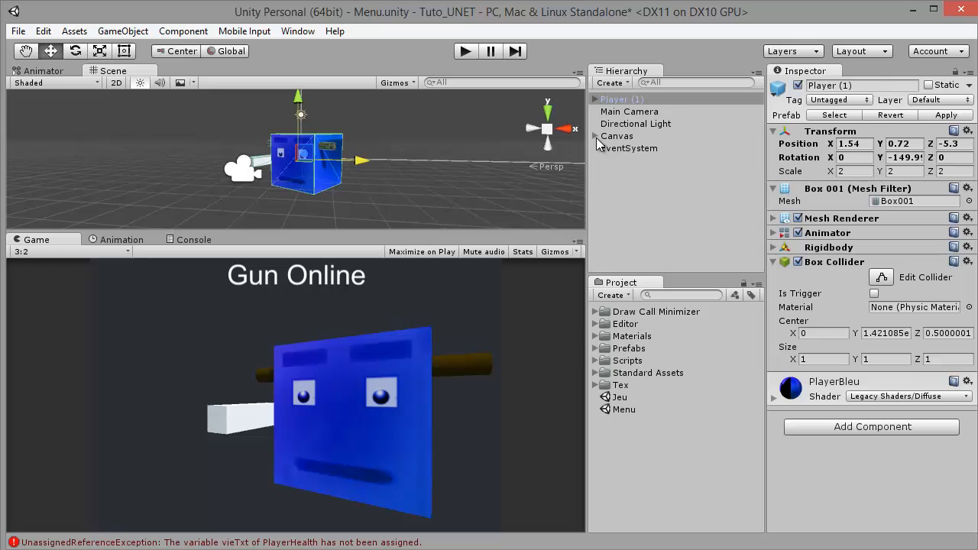
pyautogui.click(595, 137)
pyautogui.click(595, 136)
pyautogui.click(600, 172)
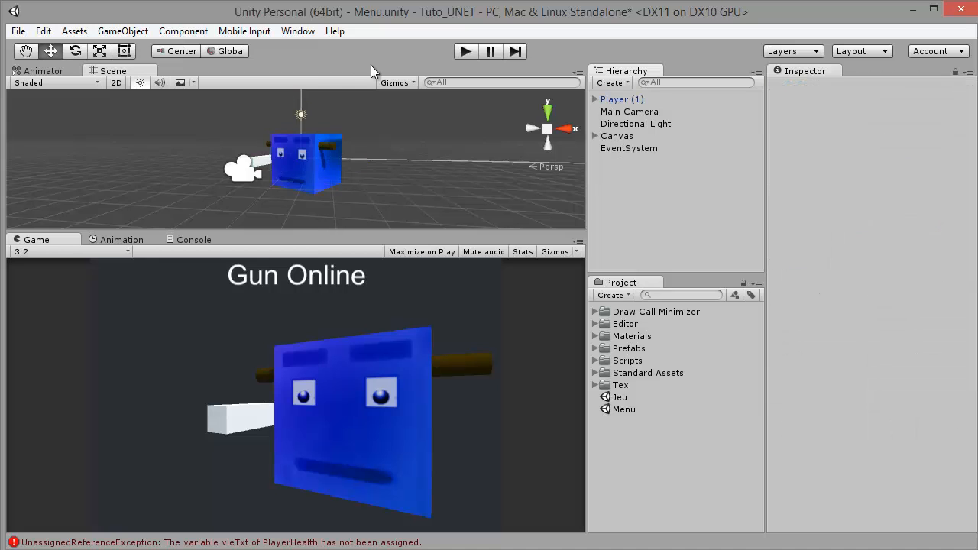
pyautogui.click(125, 33)
pyautogui.click(153, 48)
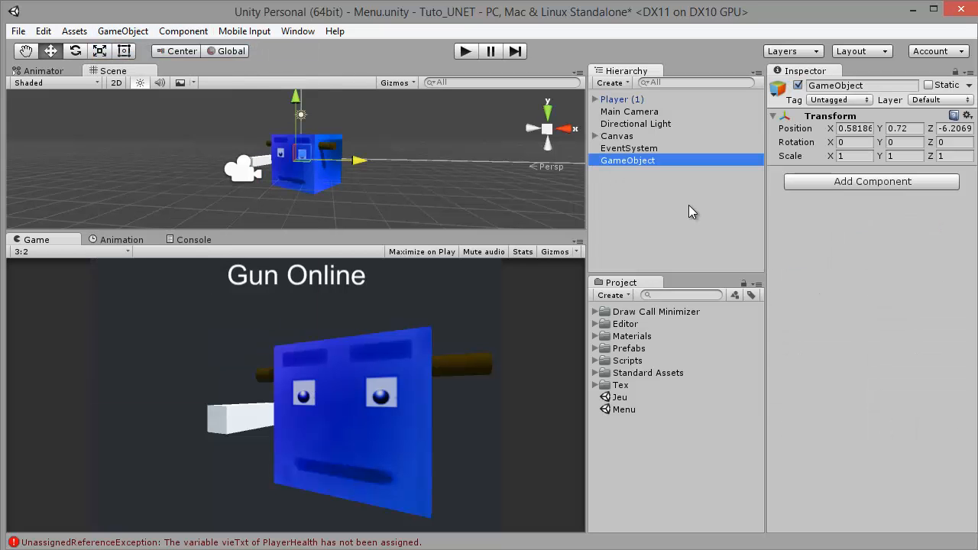
pyautogui.press('F2')
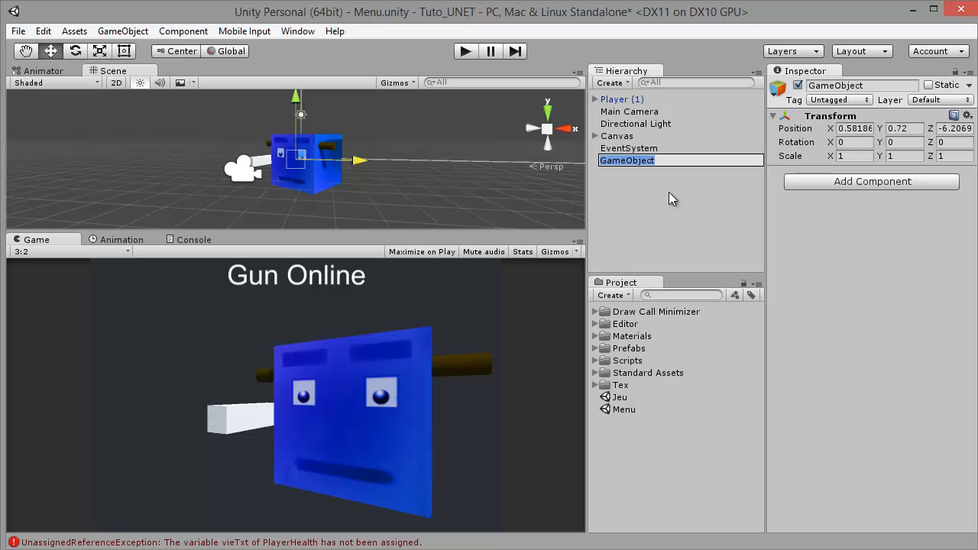
pyautogui.write('Mana')
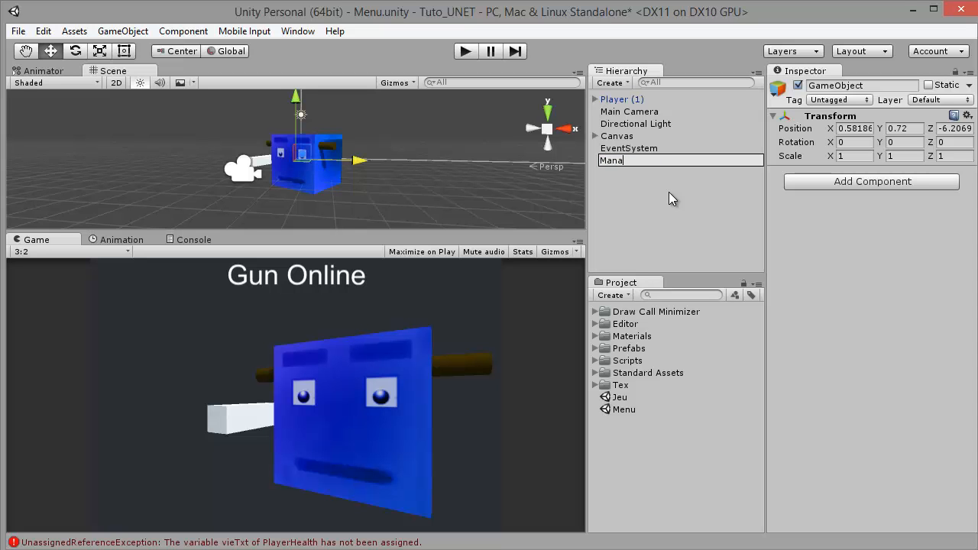
pyautogui.write('ger')
pyautogui.press('Return')
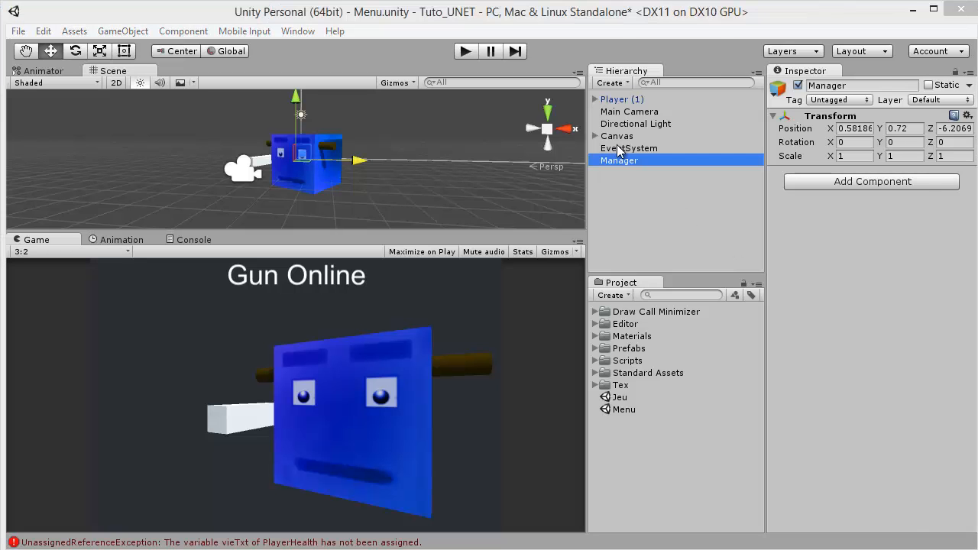
# - Add a NetworkManager component to the Manager object
pyautogui.click(825, 182)
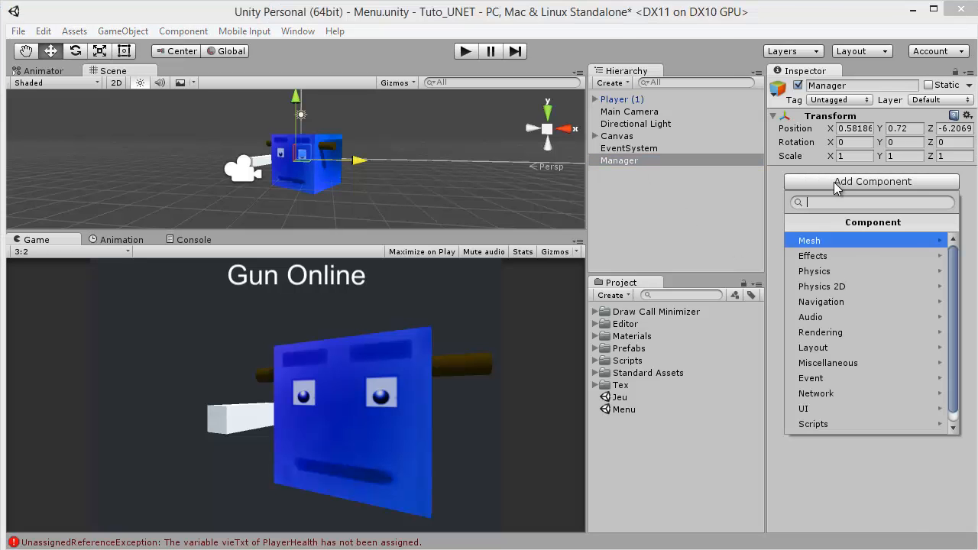
pyautogui.click(855, 394)
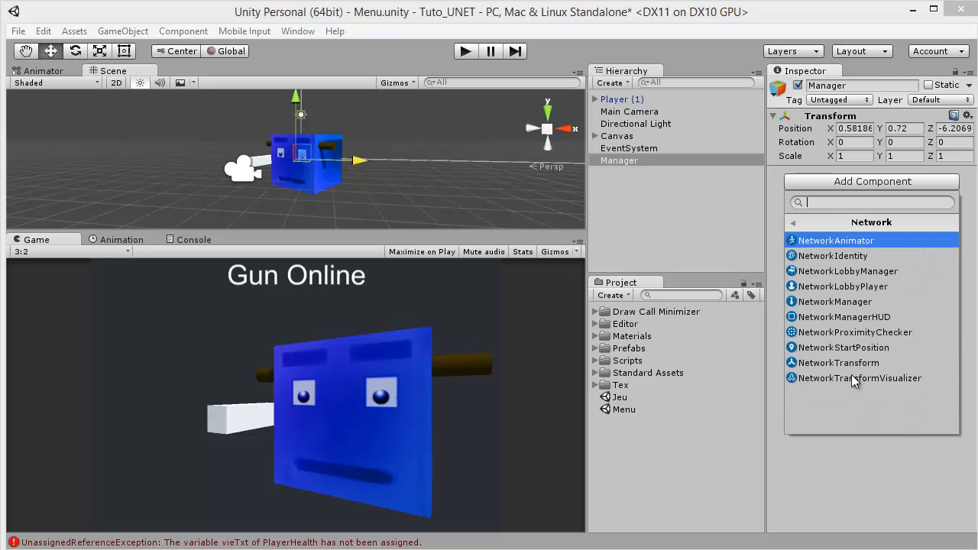
pyautogui.click(883, 302)
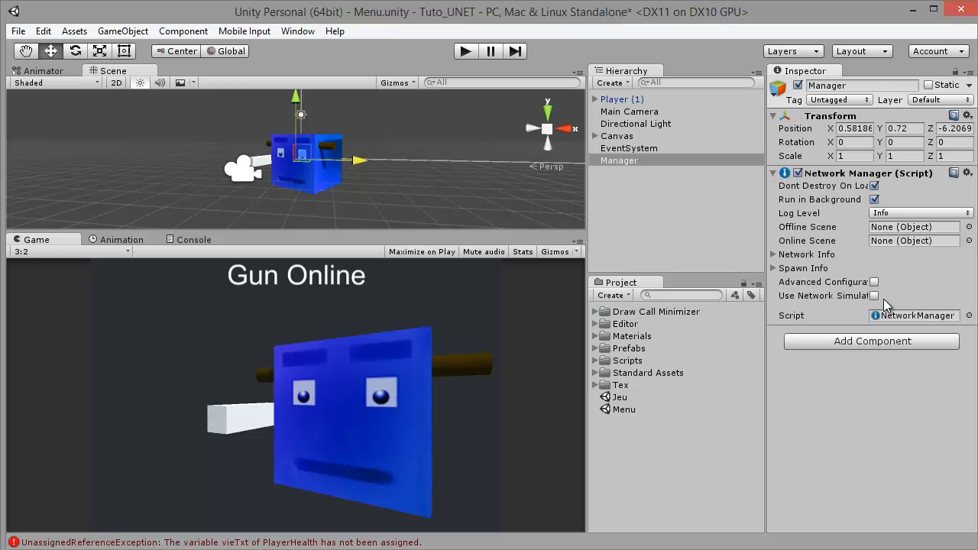
# - Run the Menu scene briefly to check how the player behaves, and stop it
pyautogui.click(467, 52)
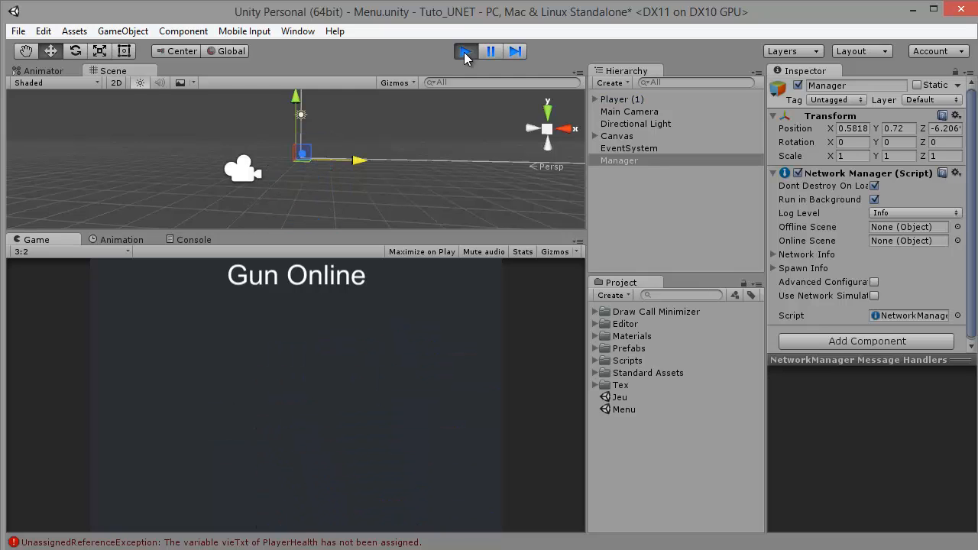
pyautogui.click(465, 51)
# - Remove the Rigidbody, Box Collider and Animator components from Player (1)
pyautogui.click(642, 101)
pyautogui.click(594, 99)
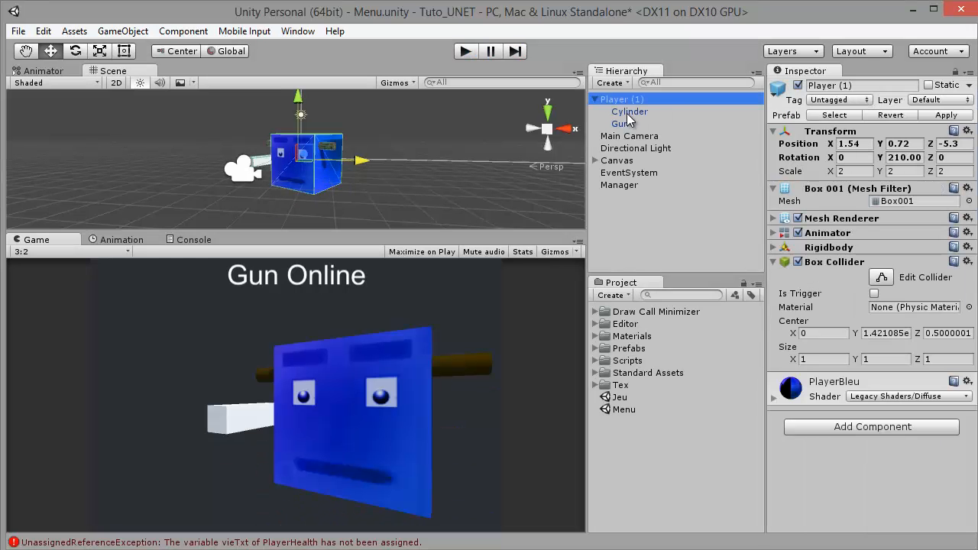
pyautogui.rightClick(831, 252)
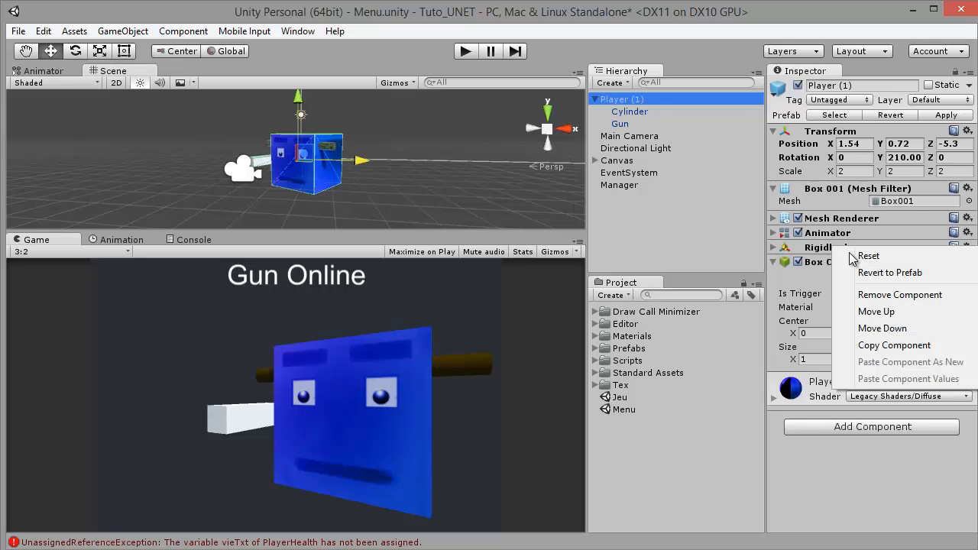
pyautogui.click(879, 294)
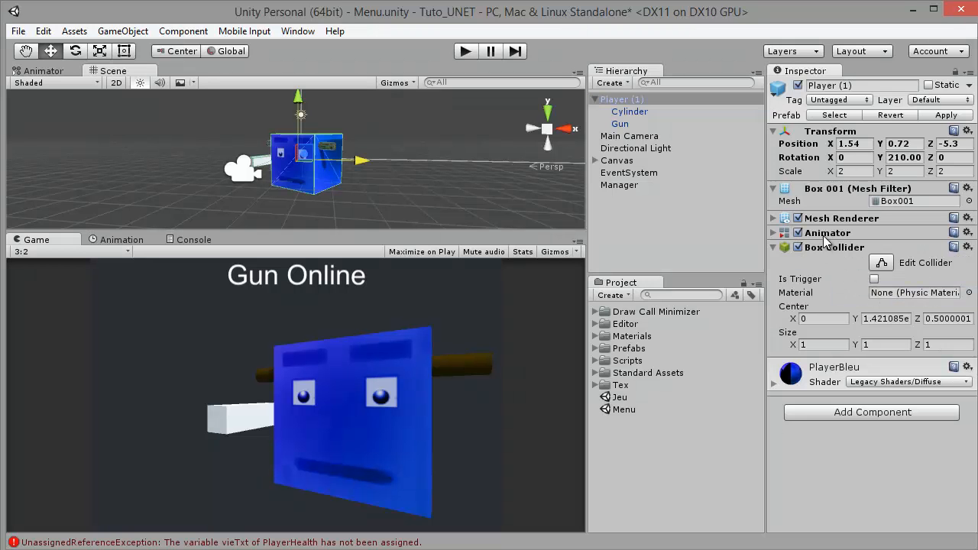
pyautogui.rightClick(825, 248)
pyautogui.click(867, 295)
pyautogui.rightClick(826, 234)
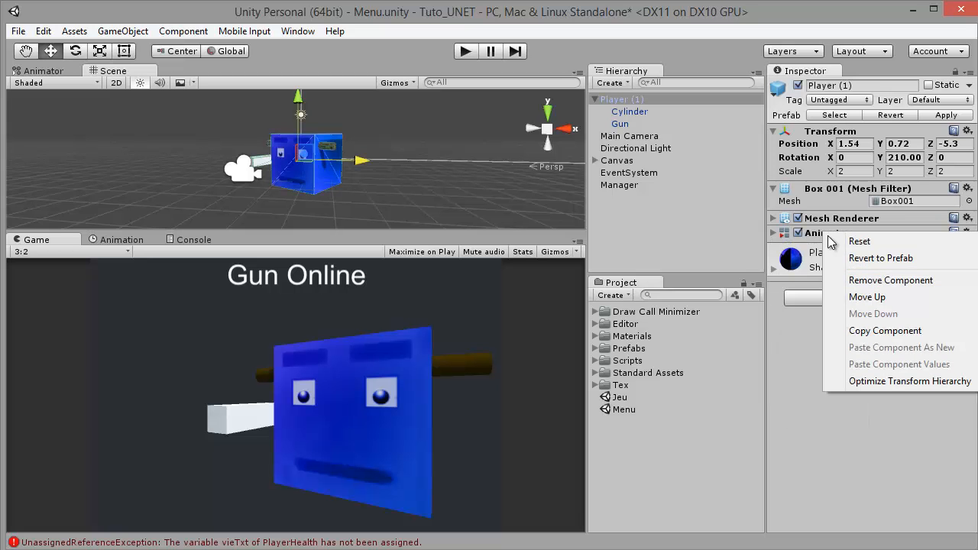
pyautogui.click(871, 281)
# - Check the components on Player (1)'s Gun and Cylinder children, and save the Menu scene
pyautogui.click(646, 123)
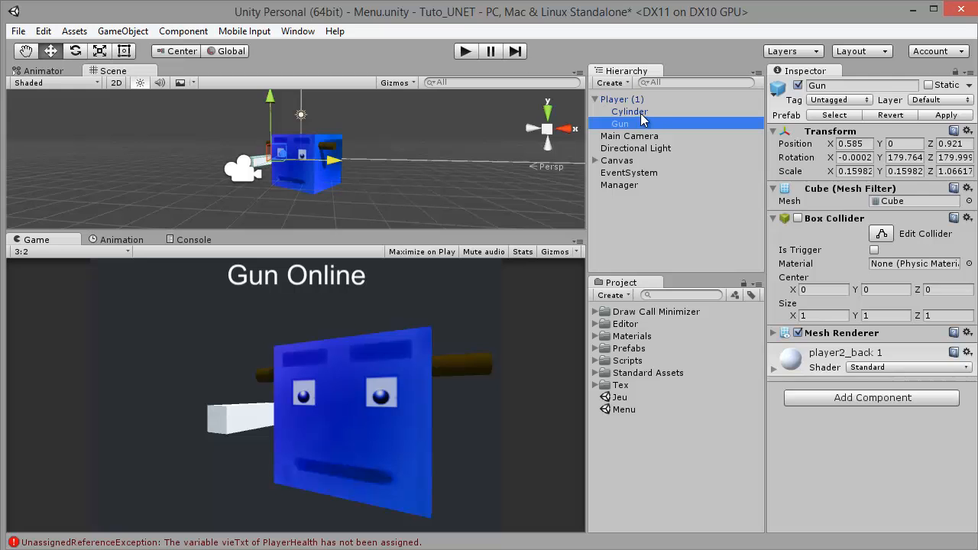
pyautogui.click(630, 111)
pyautogui.click(615, 100)
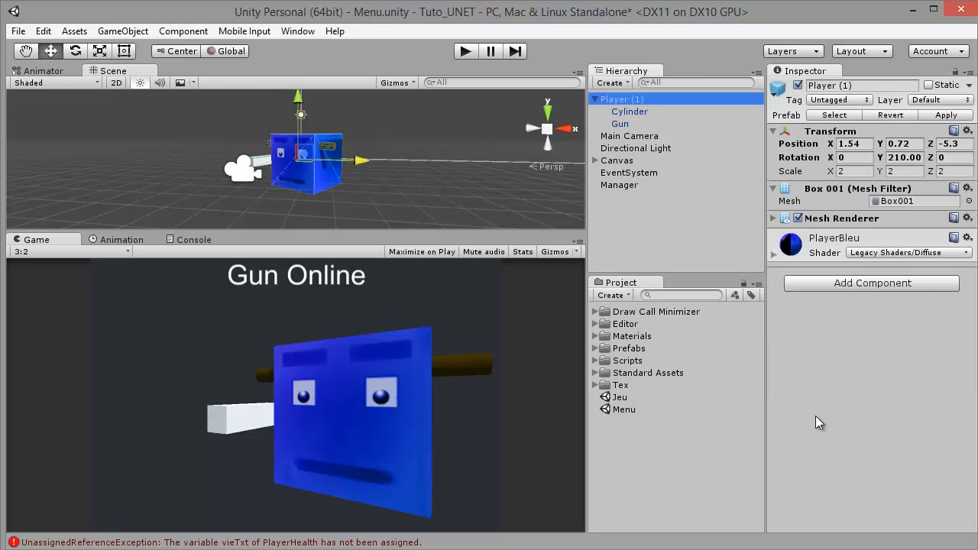
pyautogui.hotkey('ctrl', 's')
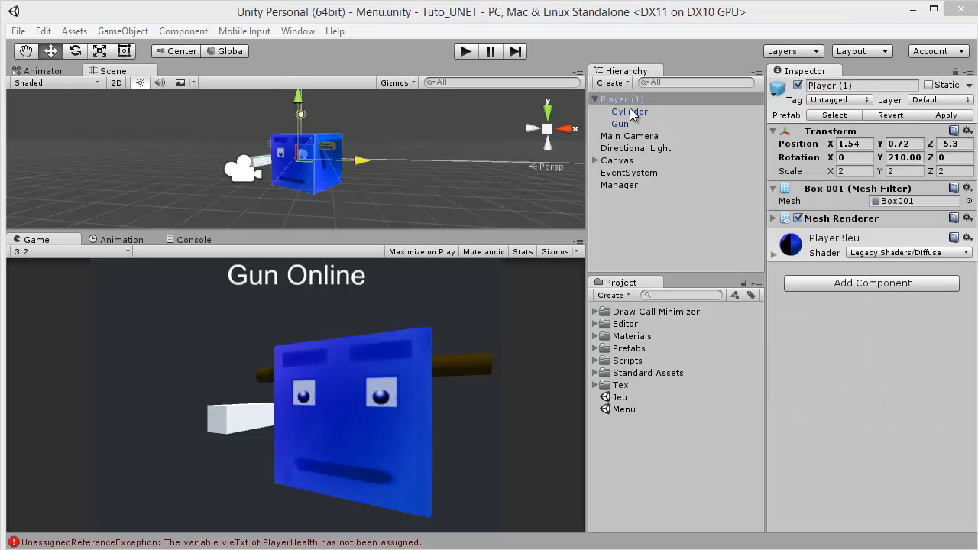
# - Assign Menu as the Offline Scene and Jeu as the Online Scene of the Manager's Network Manager
pyautogui.click(619, 185)
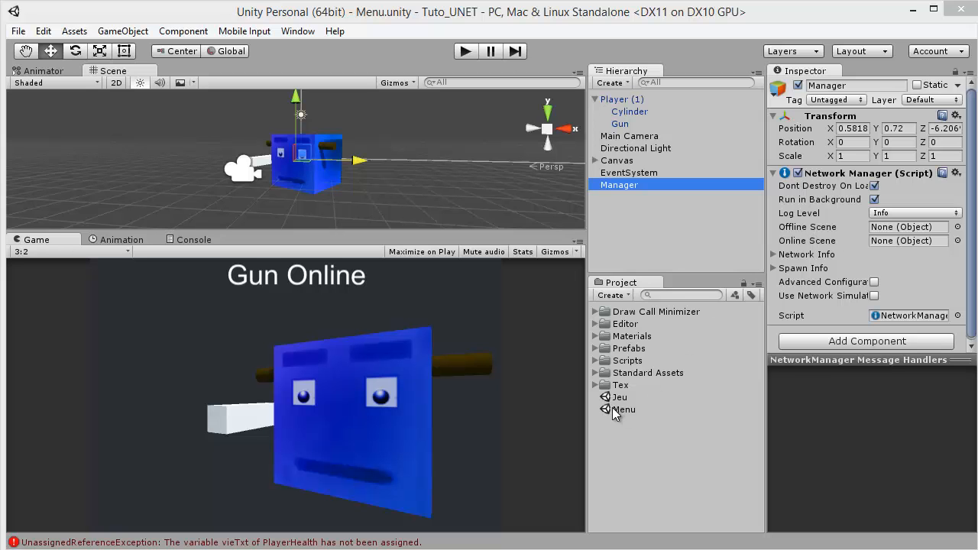
pyautogui.moveTo(616, 412); pyautogui.dragTo(890, 231)
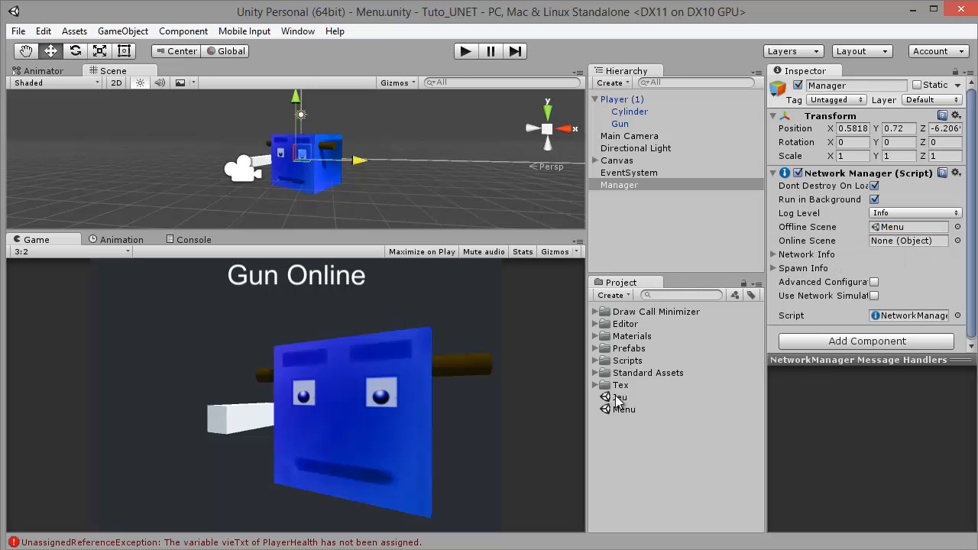
pyautogui.moveTo(616, 398); pyautogui.dragTo(888, 243)
# - Expand the Network Manager's Network Info and Spawn Info sections and examine the match host, port and player spawn settings
pyautogui.click(775, 254)
pyautogui.scroll(-2, 947, 221)
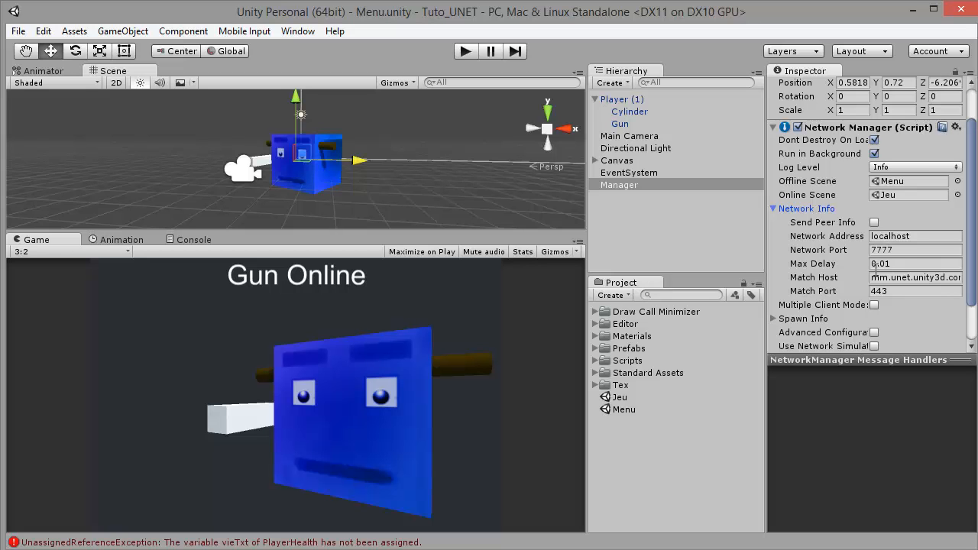
pyautogui.moveTo(872, 276)
pyautogui.mouseDown()
pyautogui.moveTo(972, 278)
pyautogui.moveTo(855, 281)
pyautogui.mouseUp()
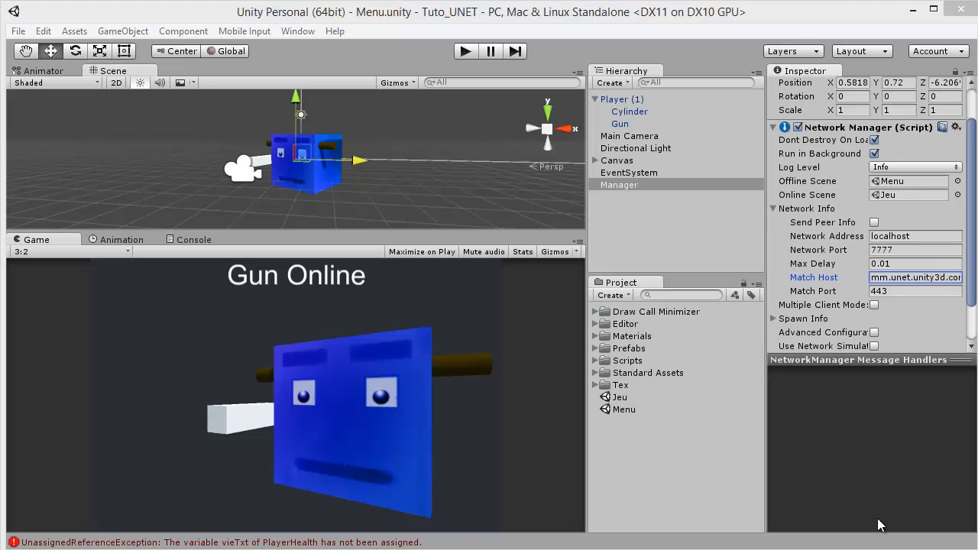
pyautogui.click(775, 319)
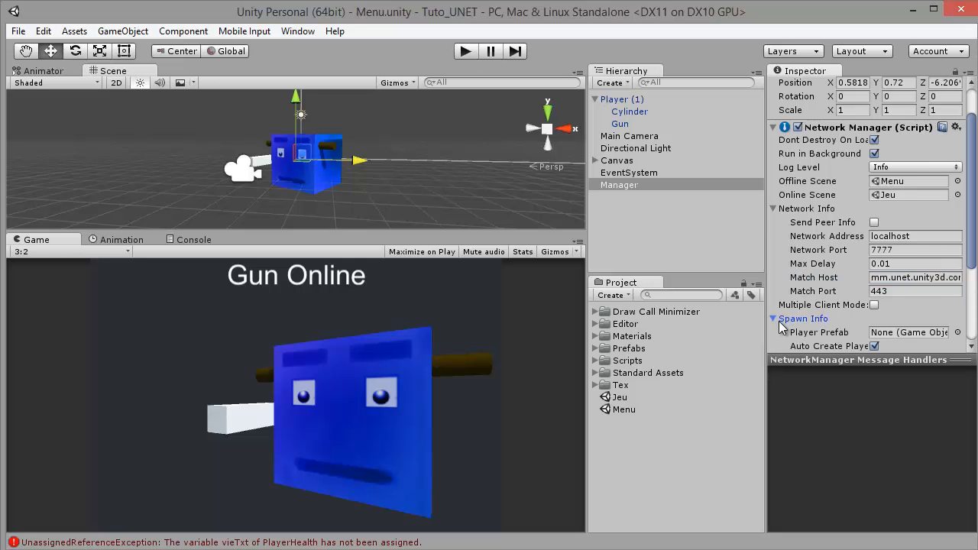
pyautogui.scroll(-3, 791, 322)
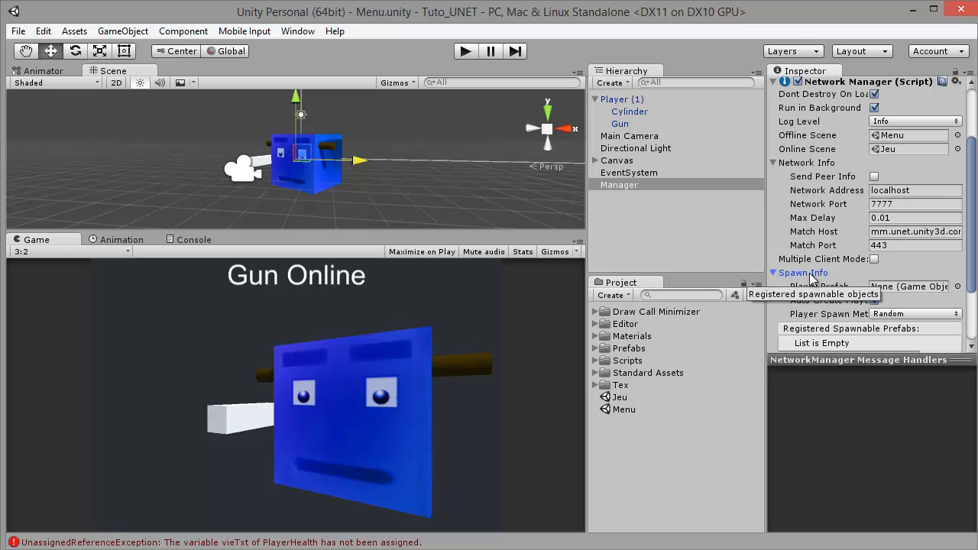
pyautogui.moveTo(975, 240); pyautogui.dragTo(976, 276)
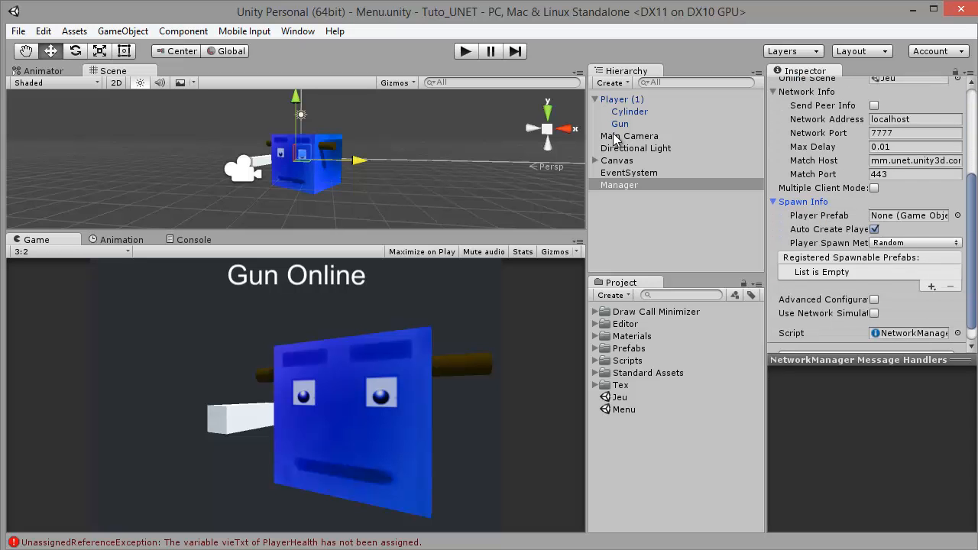
# - In the Jeu scene, apply PlayerVert's changes to its prefab and check the prefab's components
pyautogui.doubleClick(620, 397)
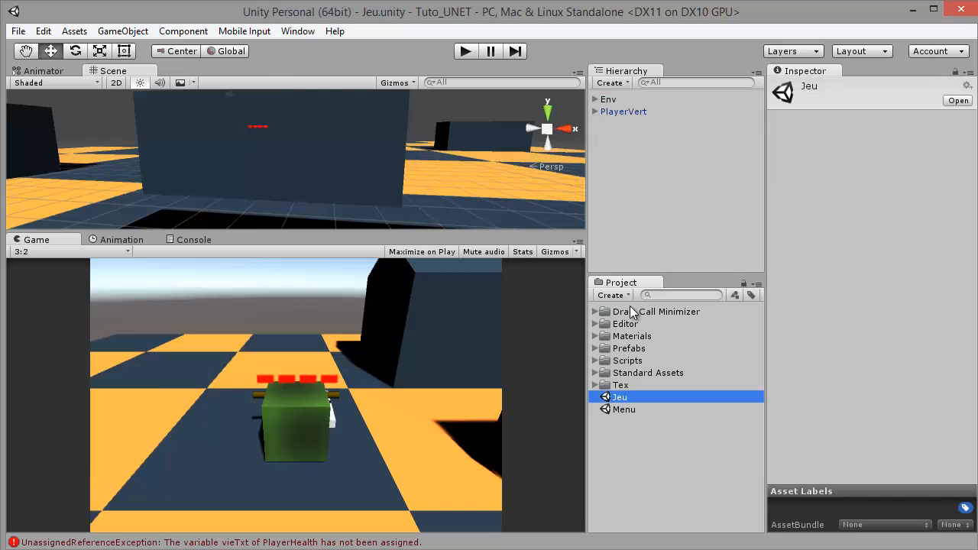
pyautogui.click(609, 112)
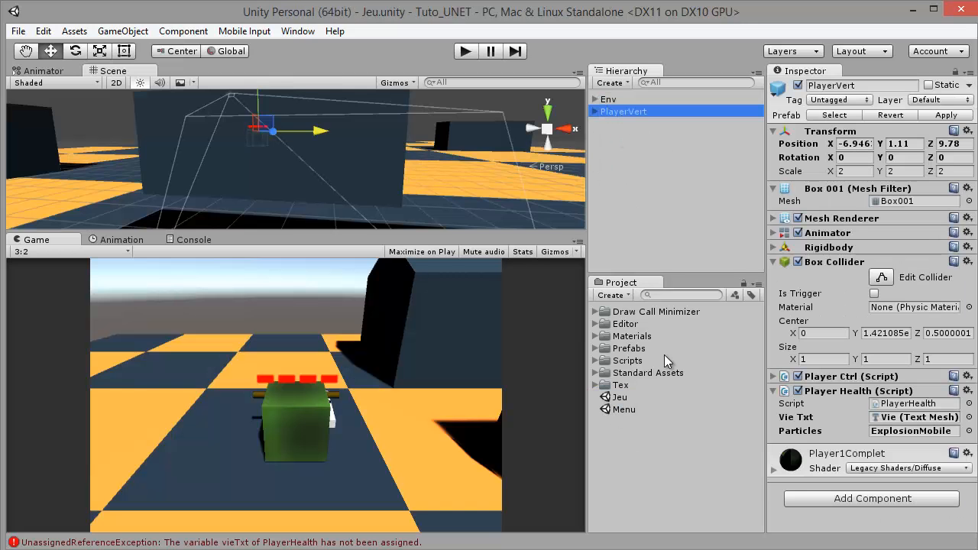
pyautogui.click(596, 348)
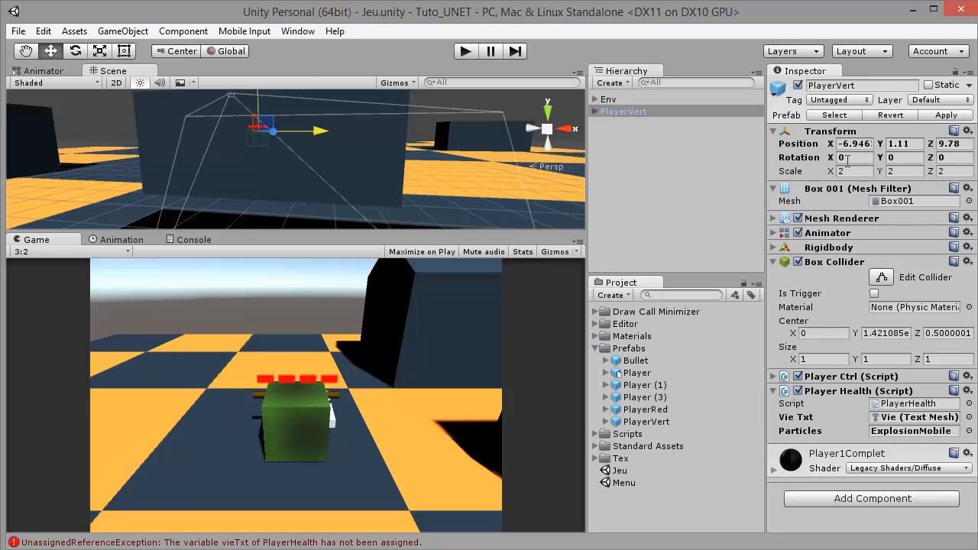
pyautogui.click(945, 116)
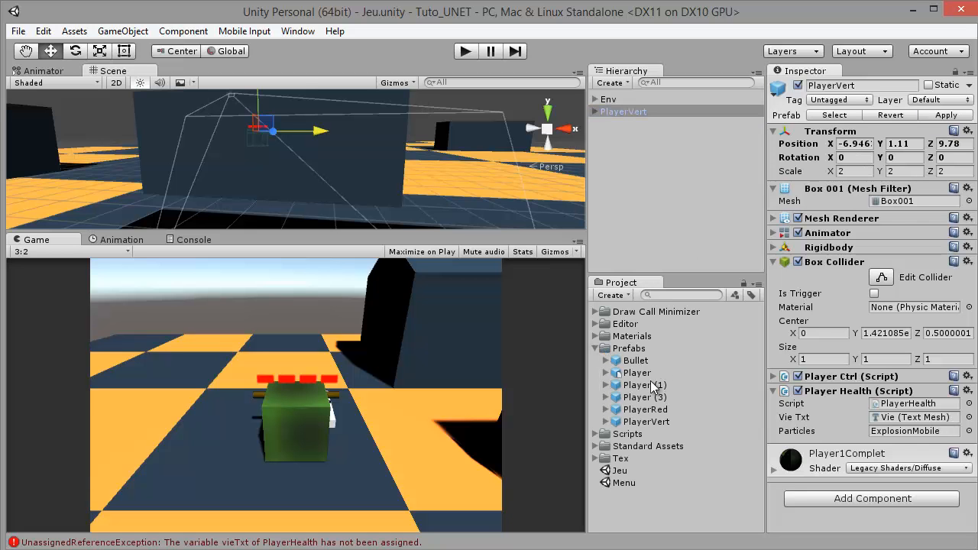
pyautogui.click(637, 375)
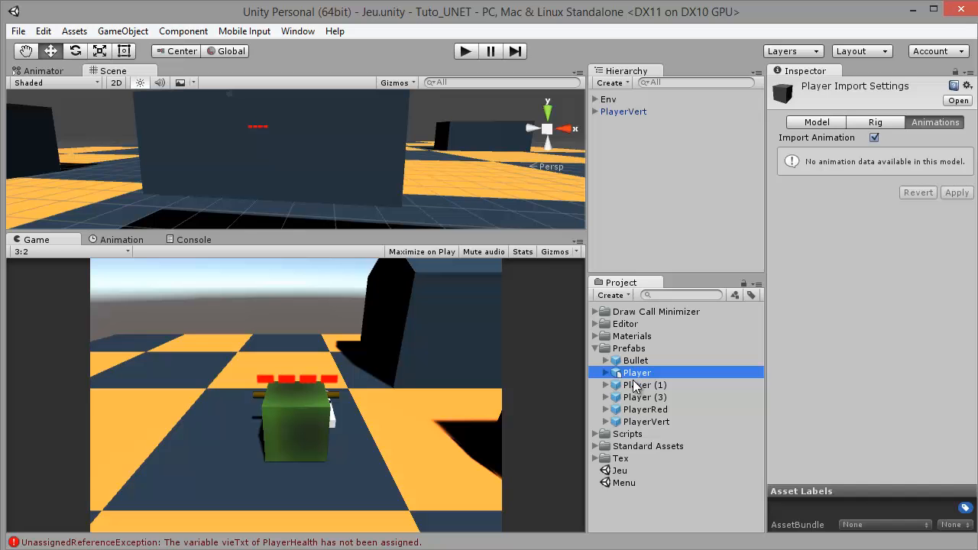
pyautogui.click(637, 386)
pyautogui.click(640, 423)
pyautogui.scroll(-3, 873, 252)
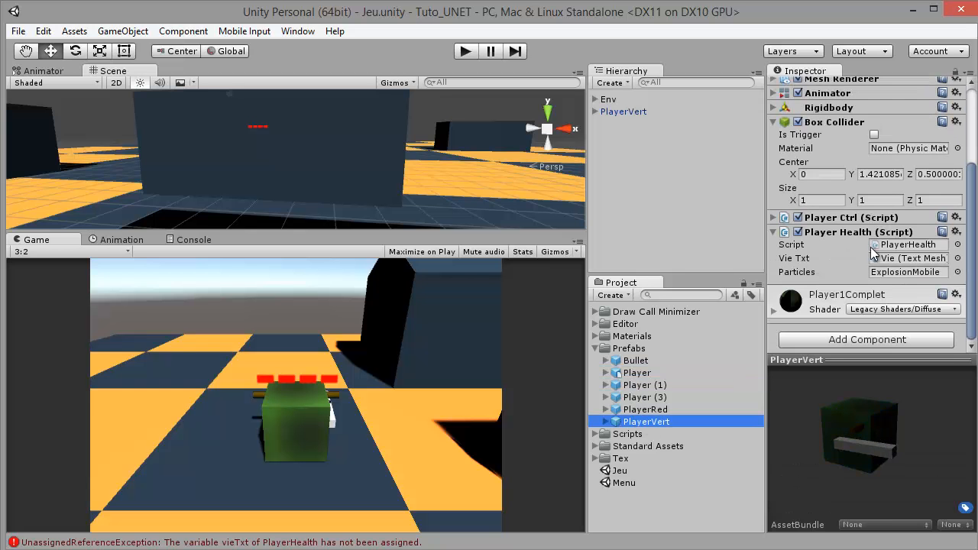
# - Reopen the Menu scene and try to assign PlayerVert as the Player Prefab in the Manager's Spawn Info
pyautogui.doubleClick(616, 483)
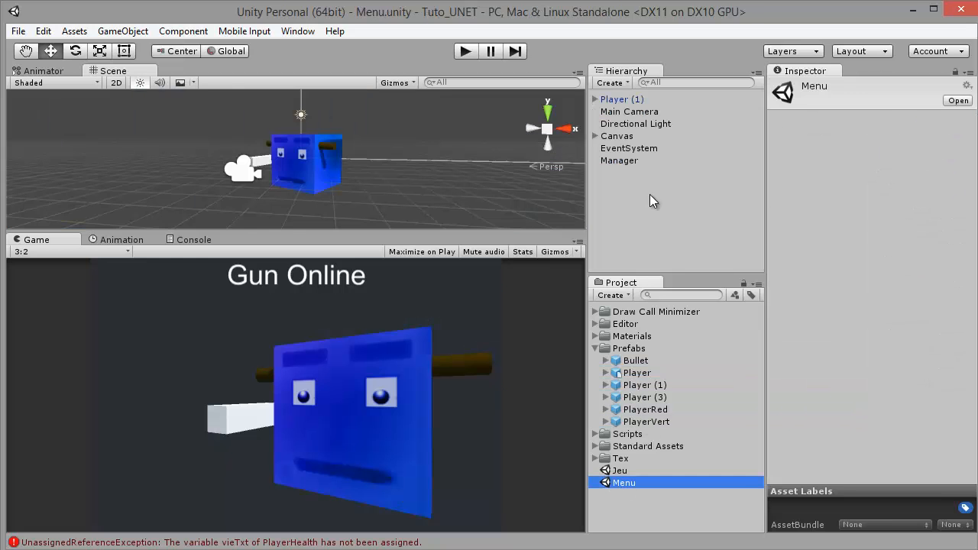
pyautogui.click(624, 160)
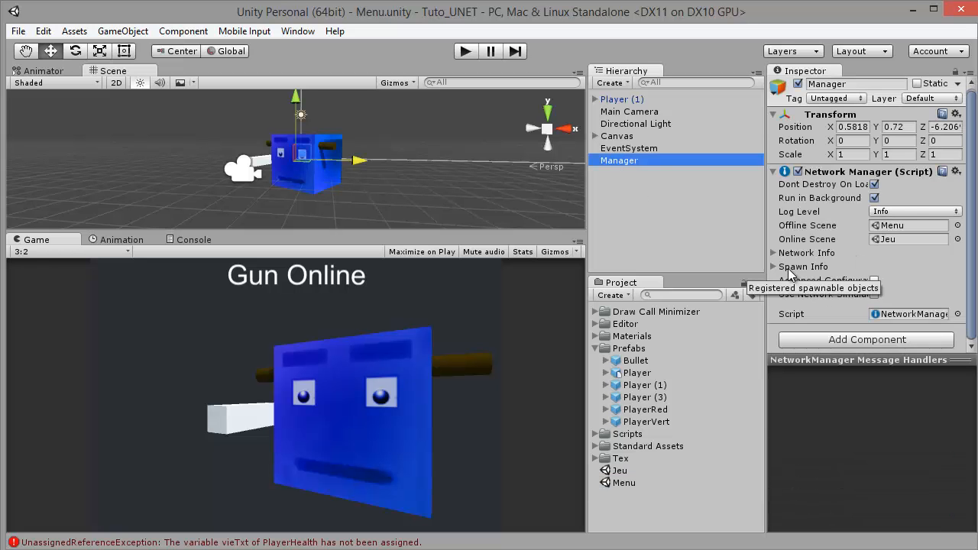
pyautogui.click(774, 266)
pyautogui.scroll(-2, 774, 271)
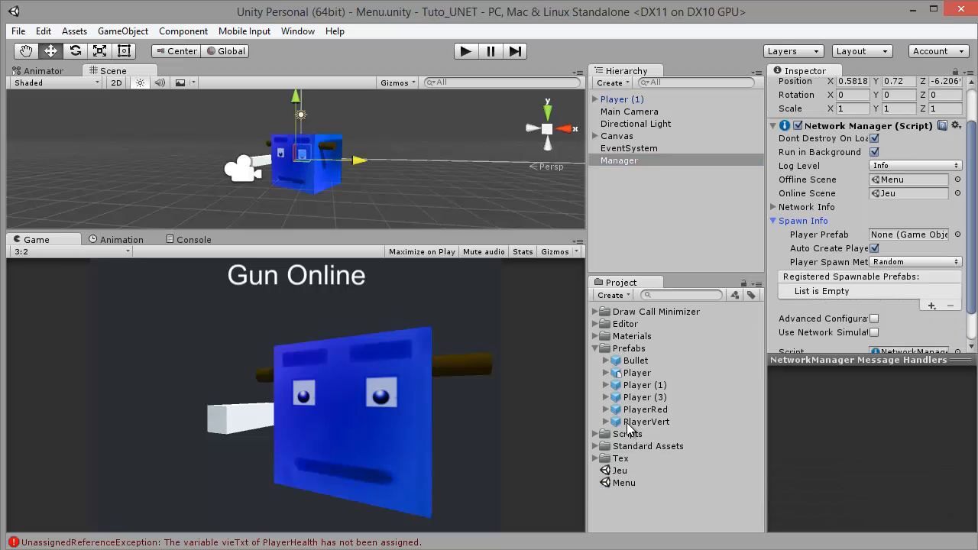
pyautogui.moveTo(628, 423); pyautogui.dragTo(888, 243)
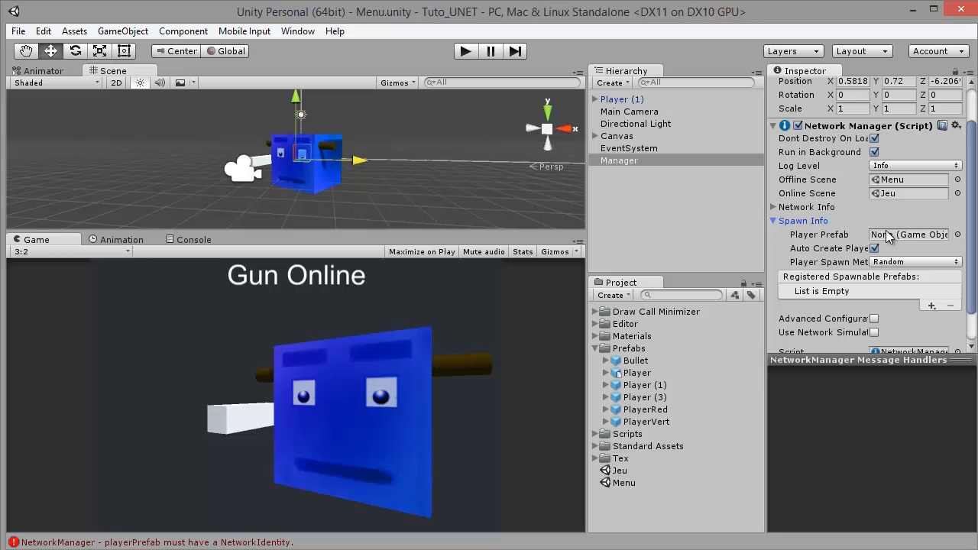
pyautogui.moveTo(644, 425); pyautogui.dragTo(877, 239)
# - Place a PlayerVert instance in the Menu scene and add a Network Identity component to it
pyautogui.moveTo(641, 428); pyautogui.dragTo(492, 207)
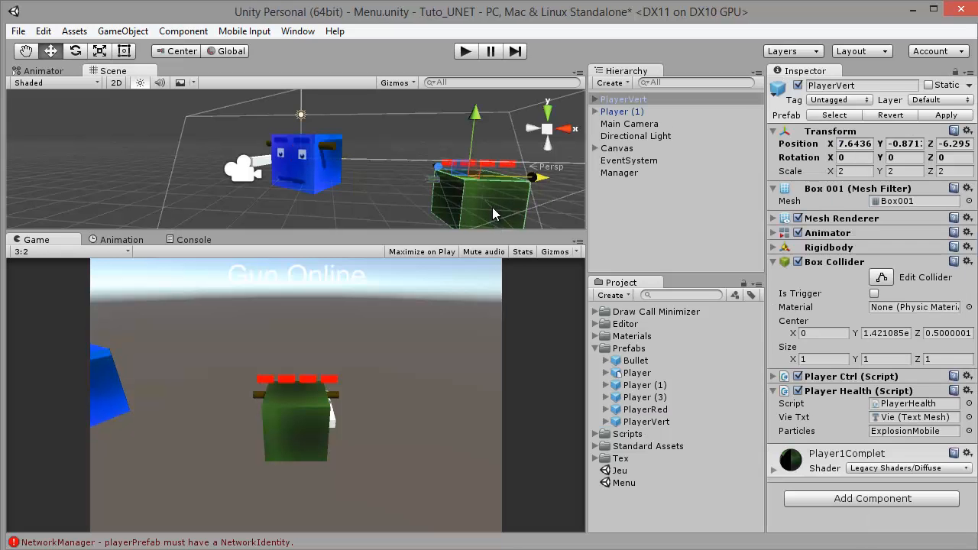
pyautogui.click(774, 262)
pyautogui.keyDown('alt'); pyautogui.moveTo(537, 205); pyautogui.dragTo(405, 199); pyautogui.keyUp('alt')
pyautogui.click(838, 400)
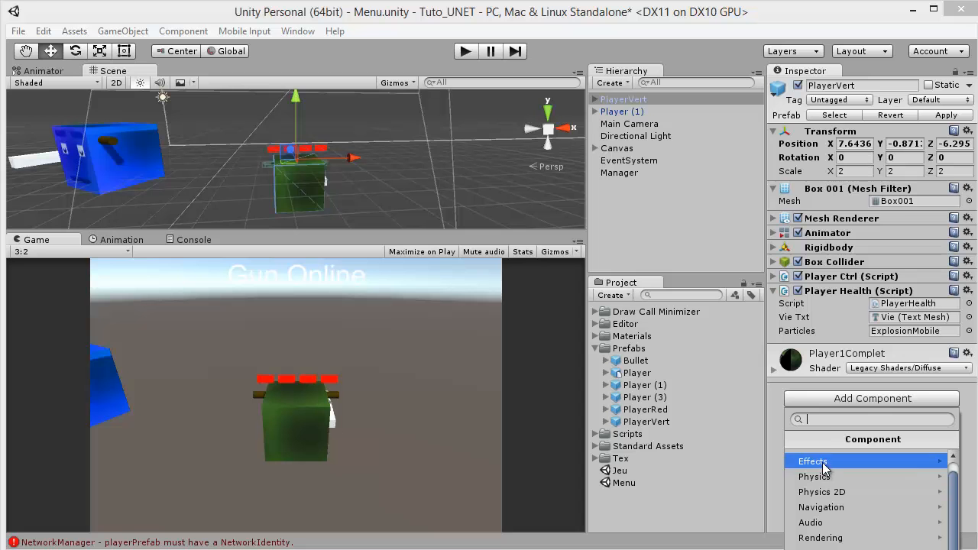
pyautogui.click(774, 291)
pyautogui.click(871, 311)
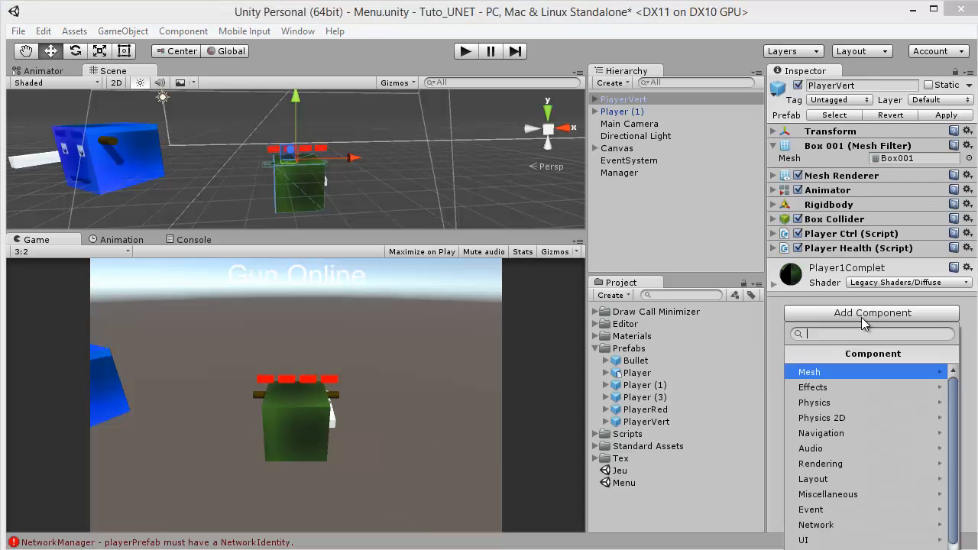
pyautogui.click(833, 525)
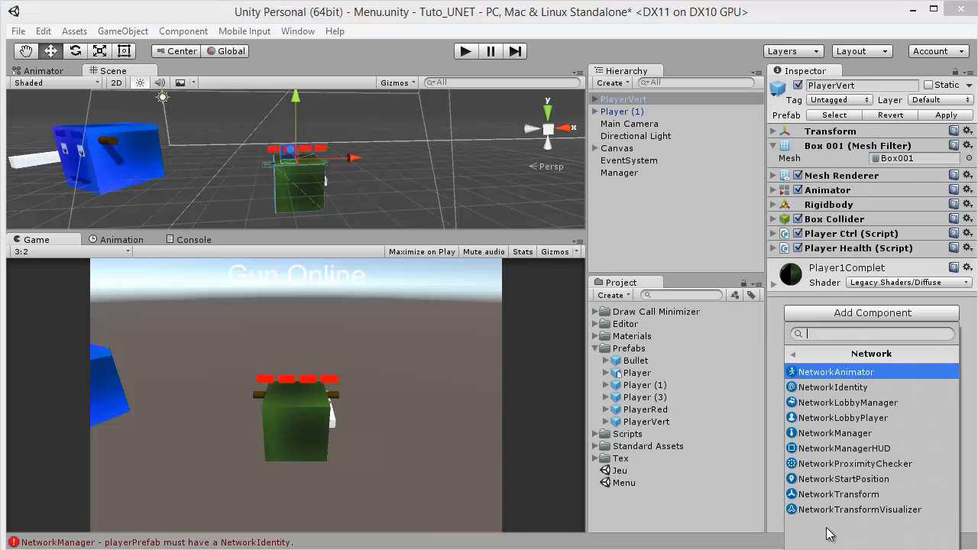
pyautogui.click(829, 387)
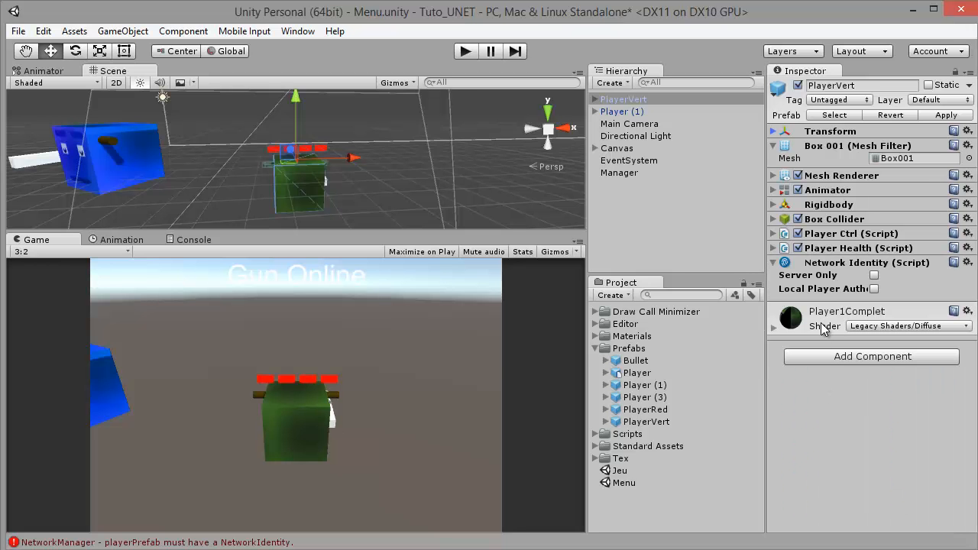
# - Apply the PlayerVert instance's changes to its prefab and delete the instance from the Menu scene
pyautogui.click(943, 116)
pyautogui.click(607, 95)
pyautogui.press('Delete')
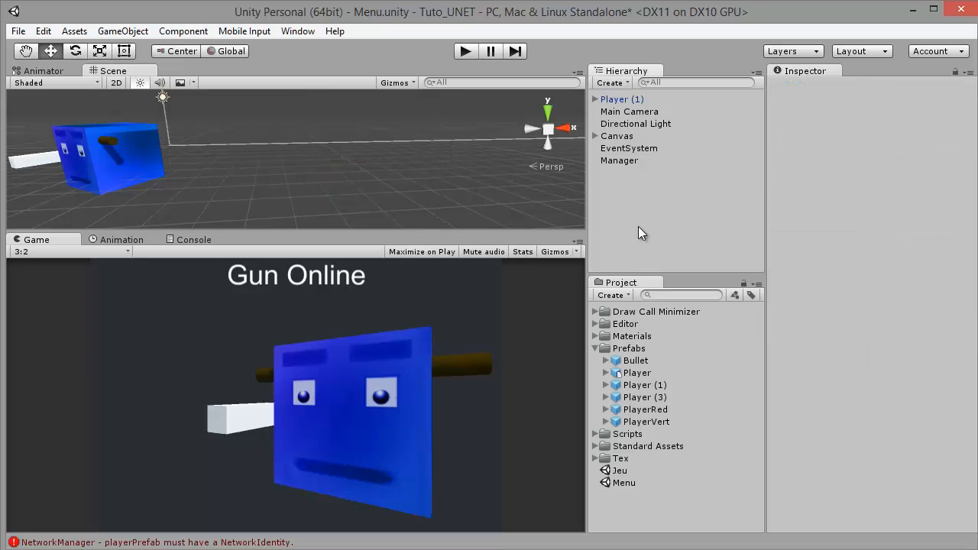
# - Try again to assign the PlayerVert prefab as the Network Manager's Player Prefab
pyautogui.click(620, 160)
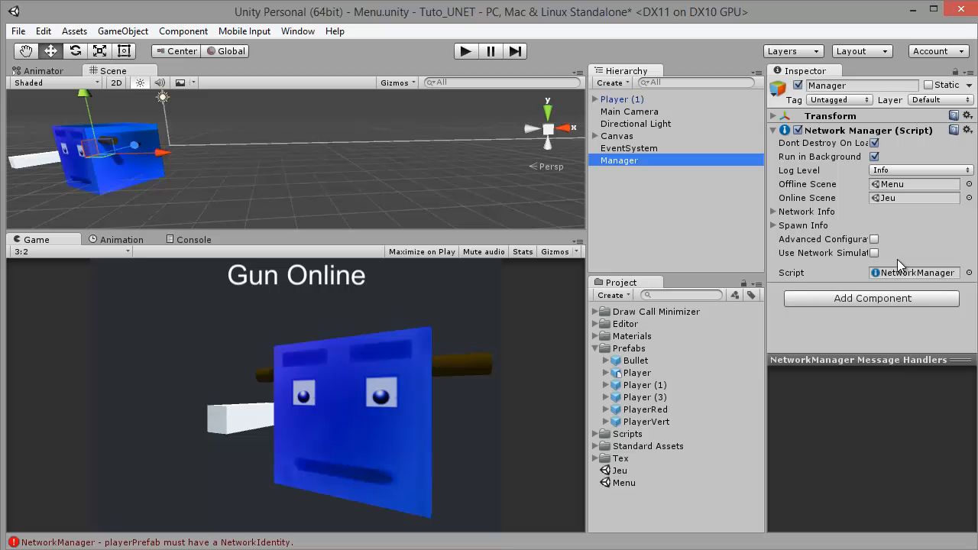
pyautogui.click(774, 224)
pyautogui.moveTo(644, 422); pyautogui.dragTo(904, 237)
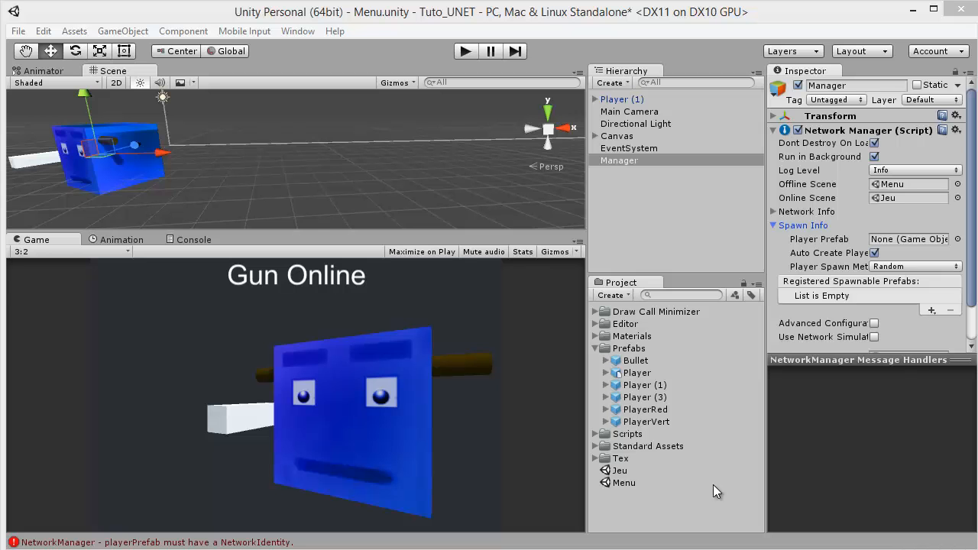
# - Add a Network Identity component directly to the PlayerVert prefab and enable Local Player Authority
pyautogui.click(647, 420)
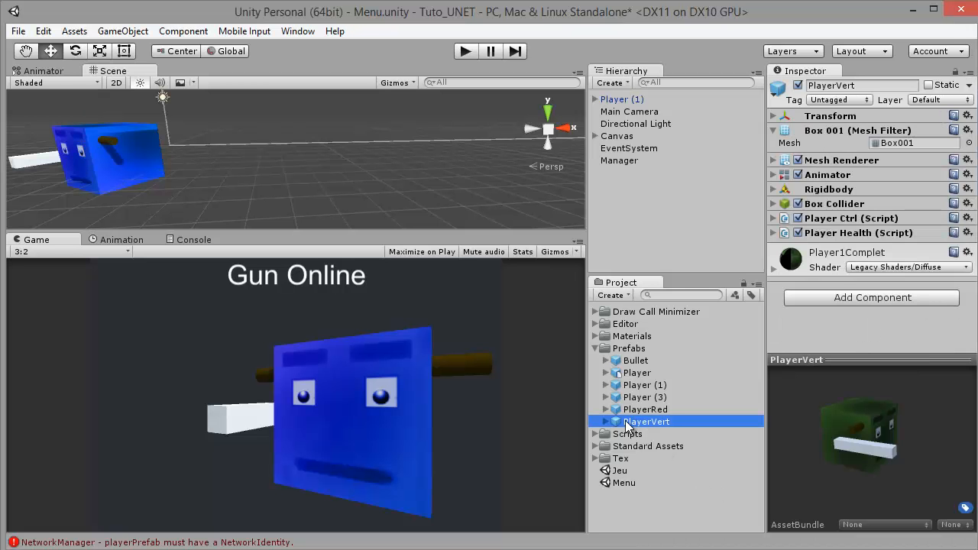
pyautogui.click(828, 295)
pyautogui.click(830, 507)
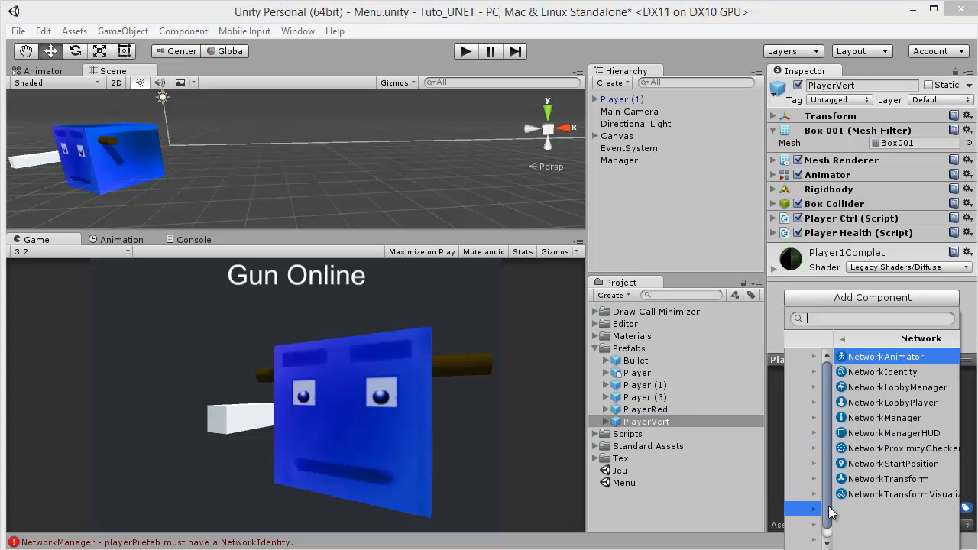
pyautogui.click(848, 372)
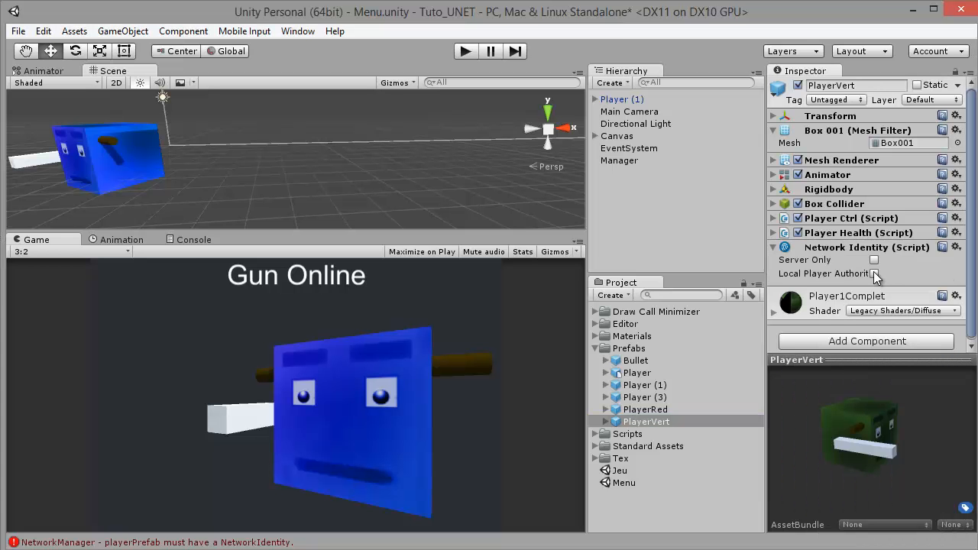
pyautogui.click(874, 273)
pyautogui.click(773, 246)
# - Add a Network Transform component to the PlayerVert prefab and save the Menu scene
pyautogui.click(815, 311)
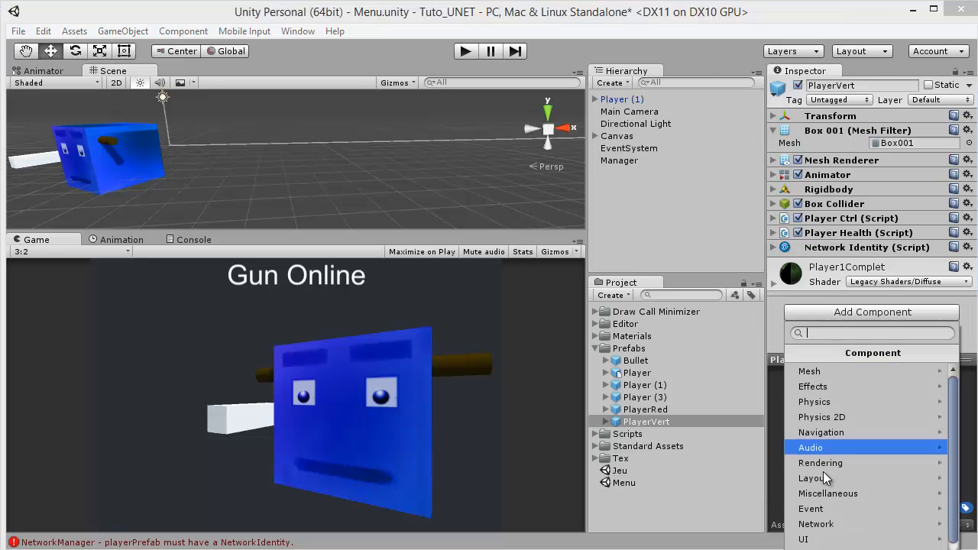
pyautogui.click(824, 526)
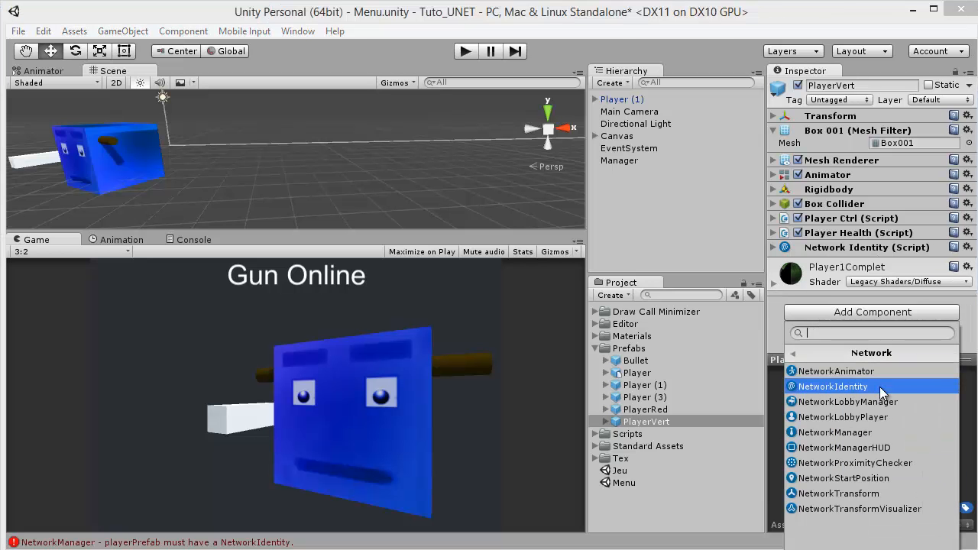
pyautogui.click(838, 493)
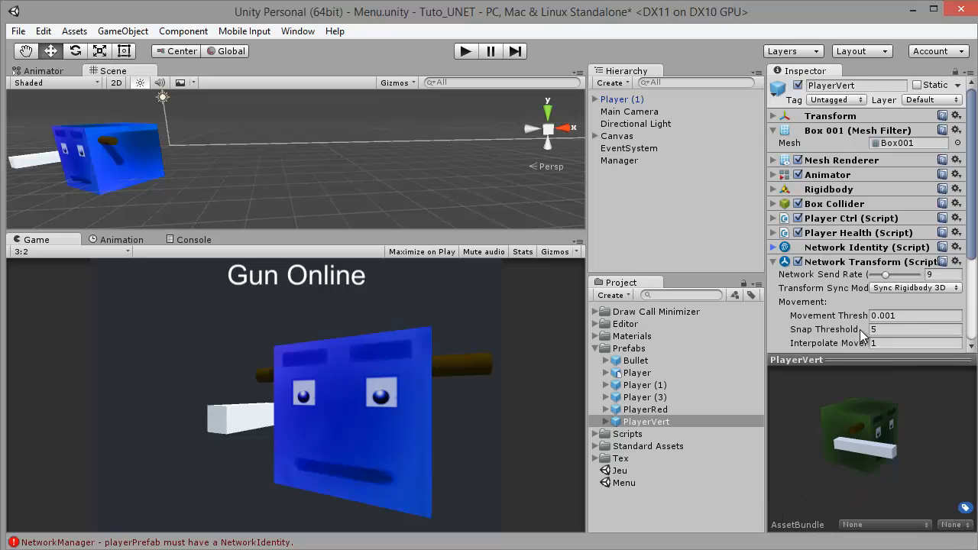
pyautogui.scroll(-3, 928, 321)
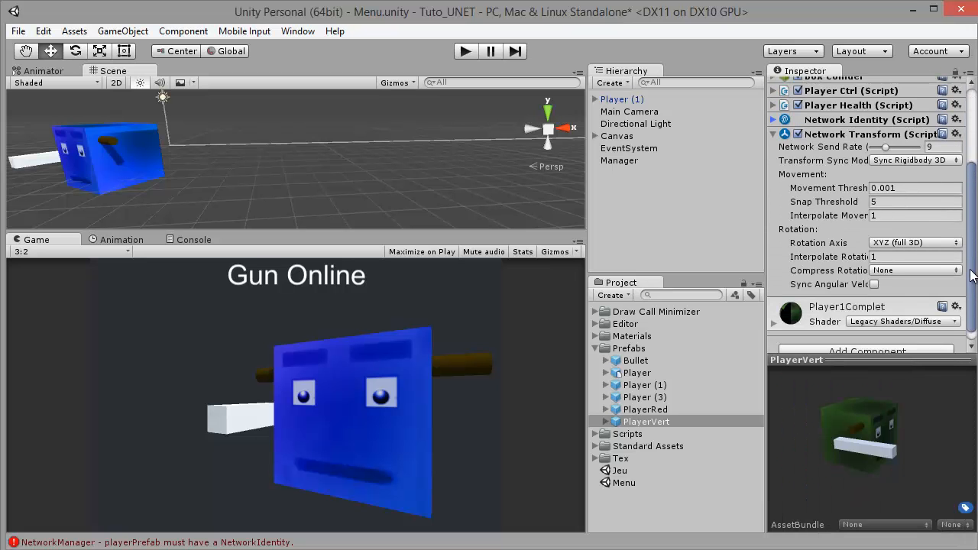
pyautogui.hotkey('ctrl', 's')
pyautogui.hotkey('alt', 'Tab')
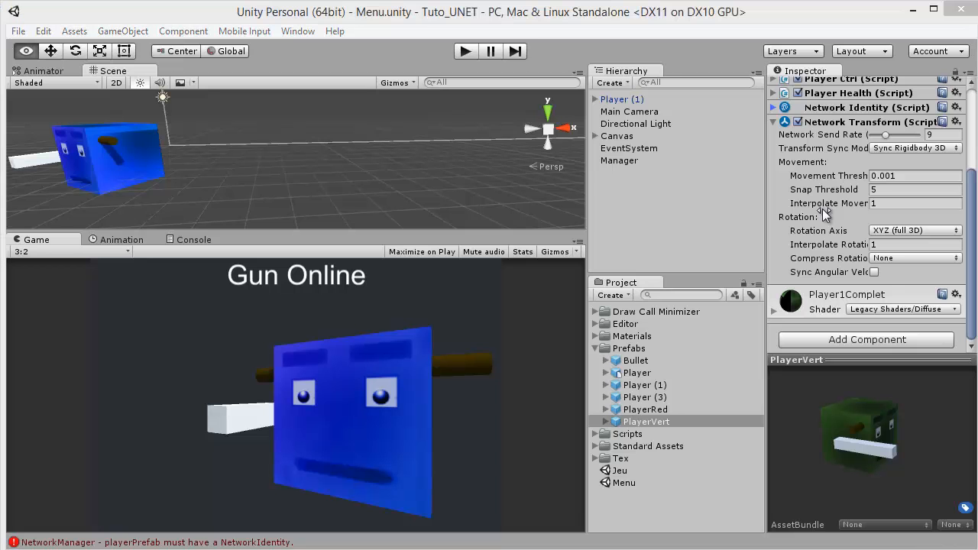
# - Set the Transform Sync Mode of PlayerVert's Network Transform to Sync Transform and collapse the component
pyautogui.click(913, 148)
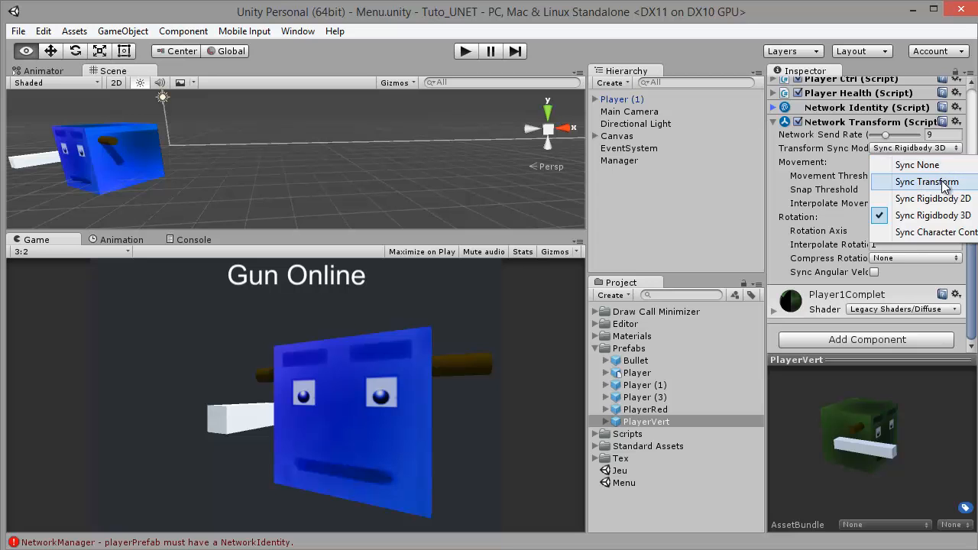
pyautogui.click(944, 182)
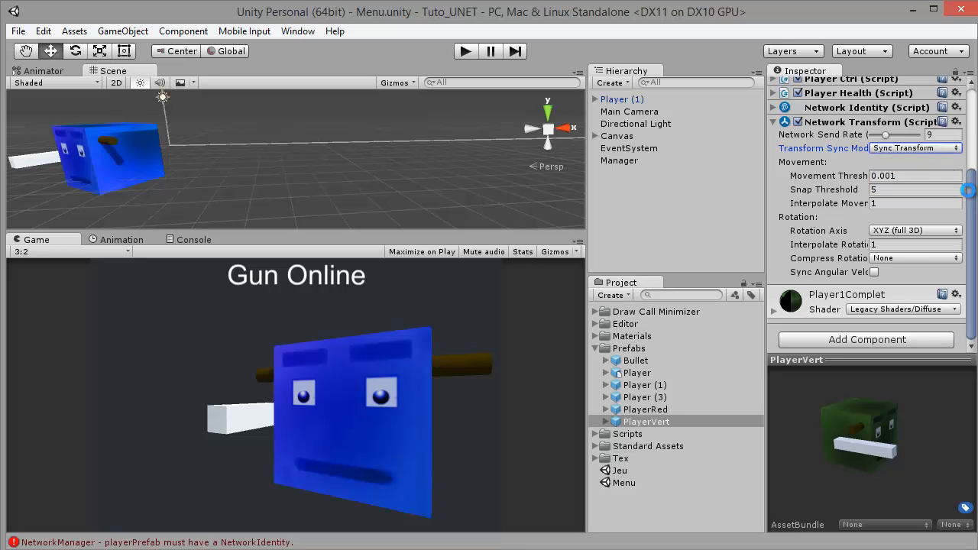
pyautogui.scroll(2, 969, 203)
pyautogui.click(773, 153)
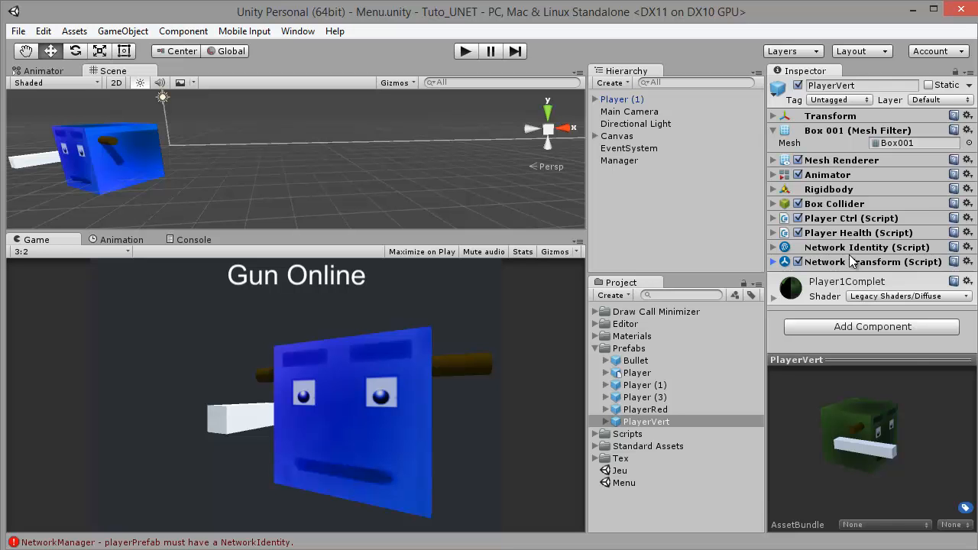
# - Assign PlayerVert as the Player Prefab of the Manager's Network Manager and review the Player Spawn Method options and remaining spawn settings
pyautogui.click(623, 159)
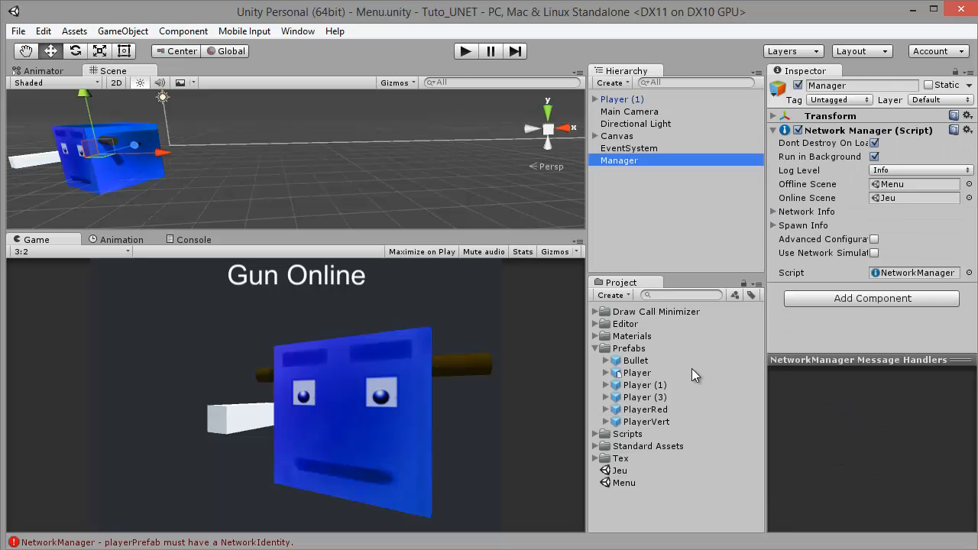
pyautogui.click(772, 225)
pyautogui.moveTo(653, 422); pyautogui.dragTo(901, 239)
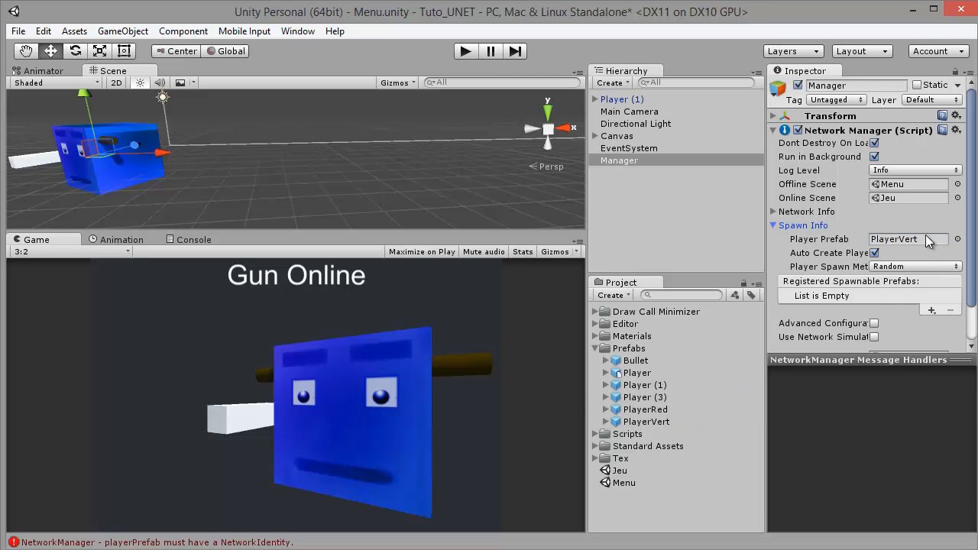
pyautogui.click(917, 266)
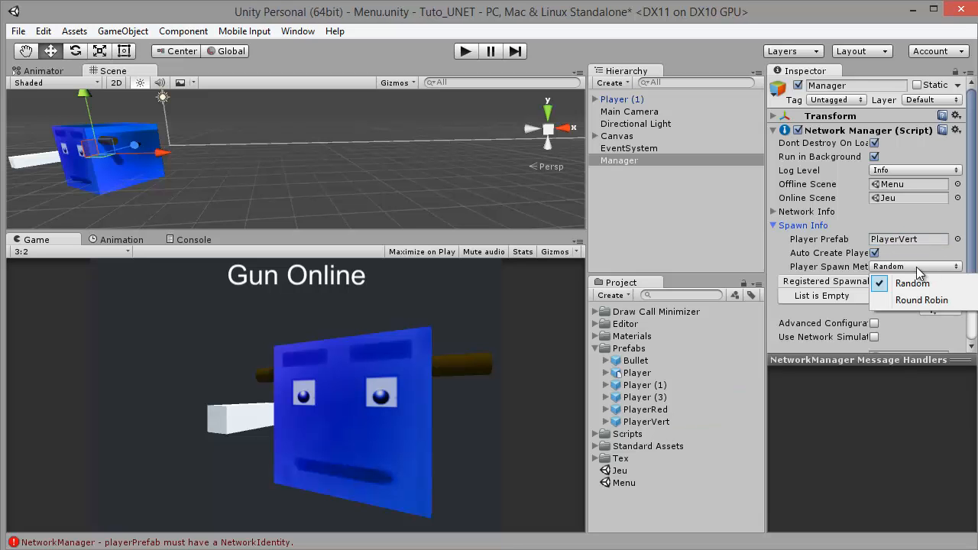
pyautogui.click(945, 242)
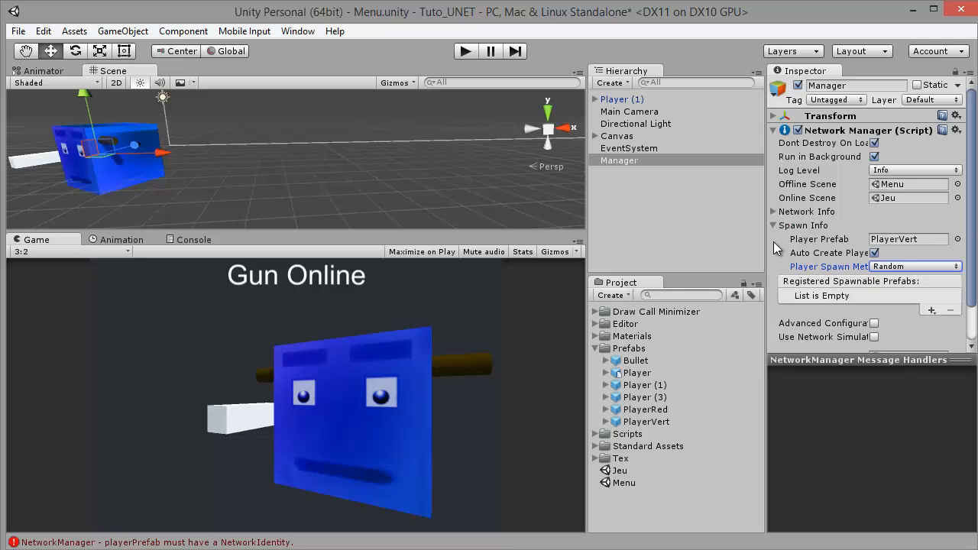
pyautogui.click(773, 225)
pyautogui.click(771, 227)
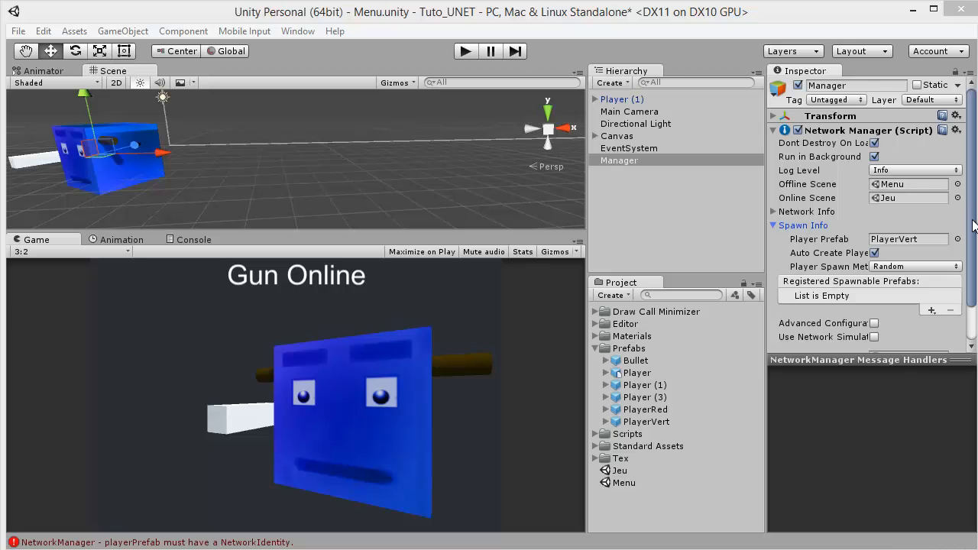
pyautogui.moveTo(974, 225); pyautogui.dragTo(976, 263)
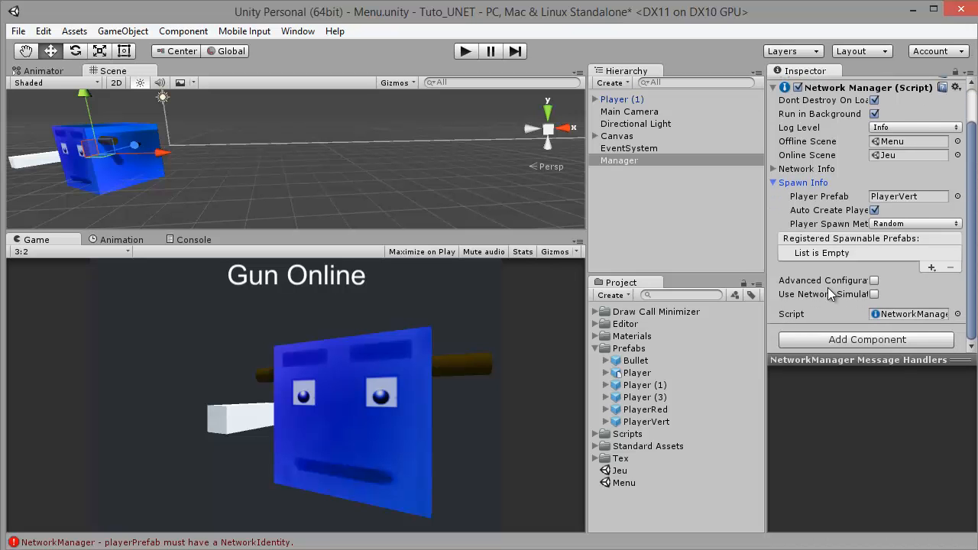
# - Enable Use Network Simulator on the Manager's Network Manager to examine its simulated latency and packet loss settings, and disable it again
pyautogui.click(874, 295)
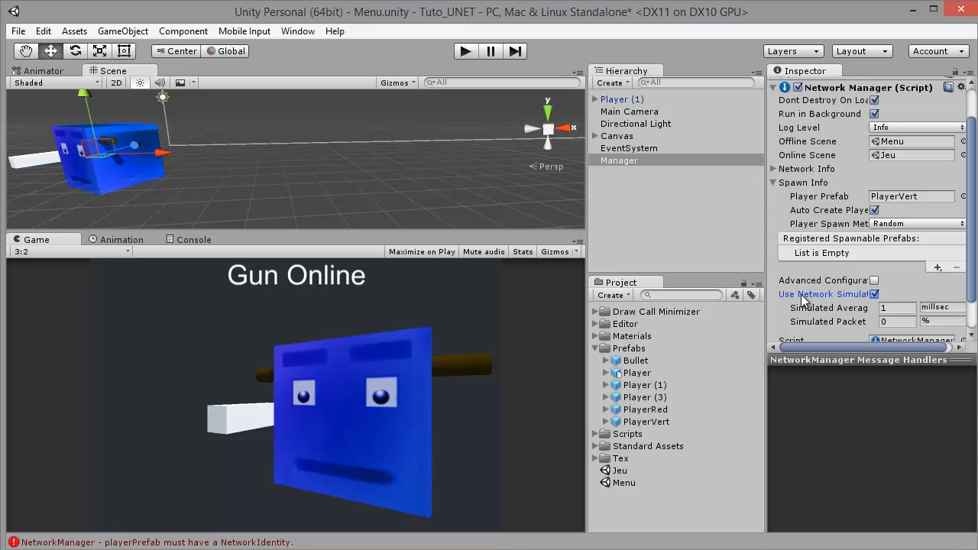
pyautogui.scroll(-1, 871, 298)
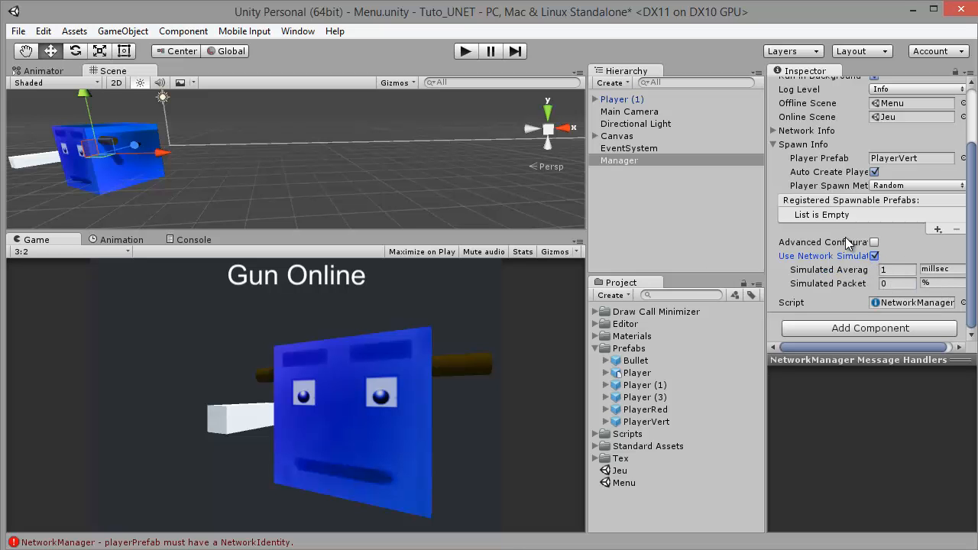
pyautogui.moveTo(765, 225); pyautogui.dragTo(725, 225)
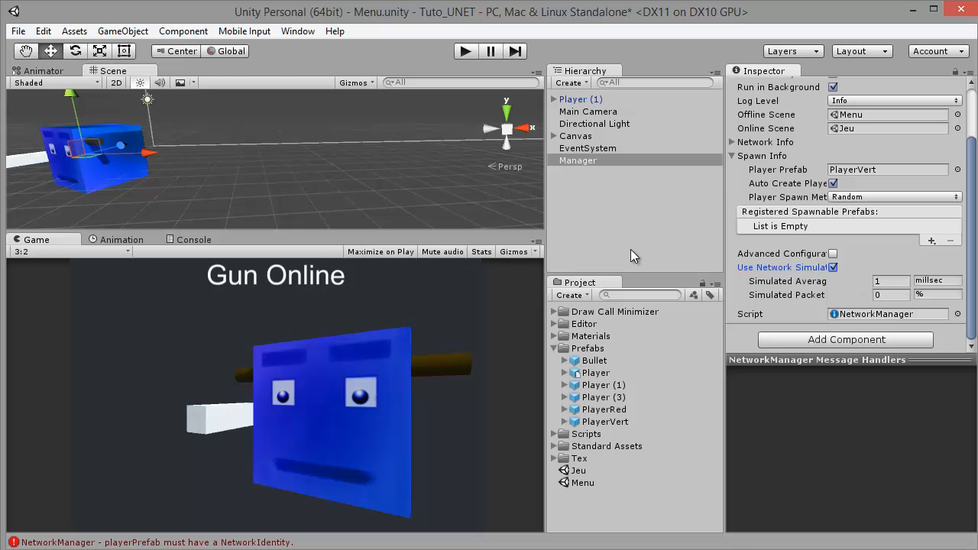
pyautogui.click(833, 267)
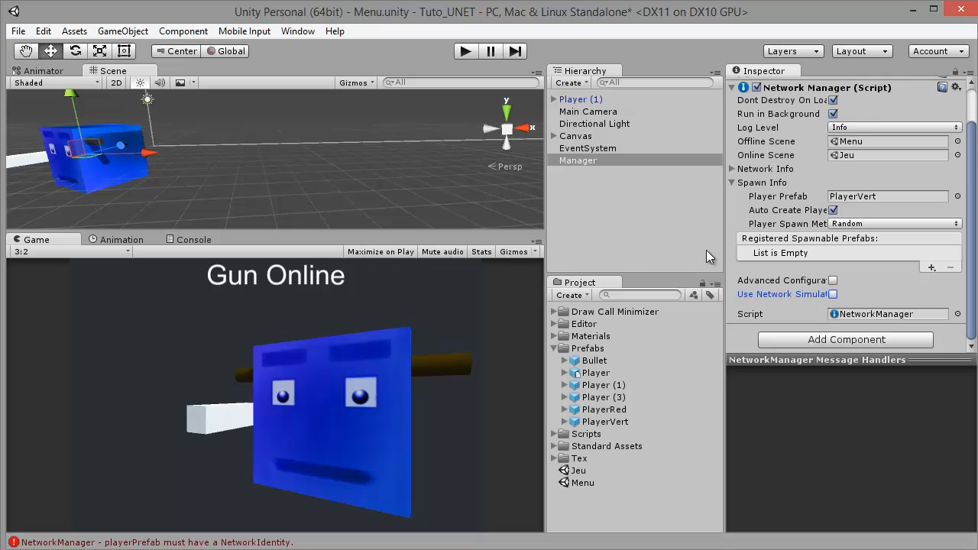
# - Collapse the Network Manager's Spawn Info settings and save the Menu scene
pyautogui.click(732, 181)
pyautogui.hotkey('ctrl', 's')
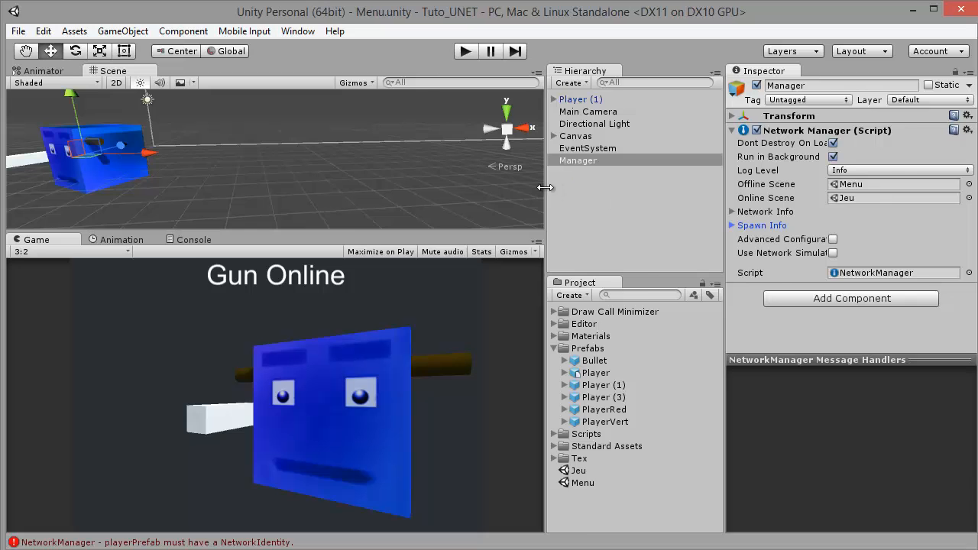
pyautogui.moveTo(545, 188); pyautogui.dragTo(719, 193)
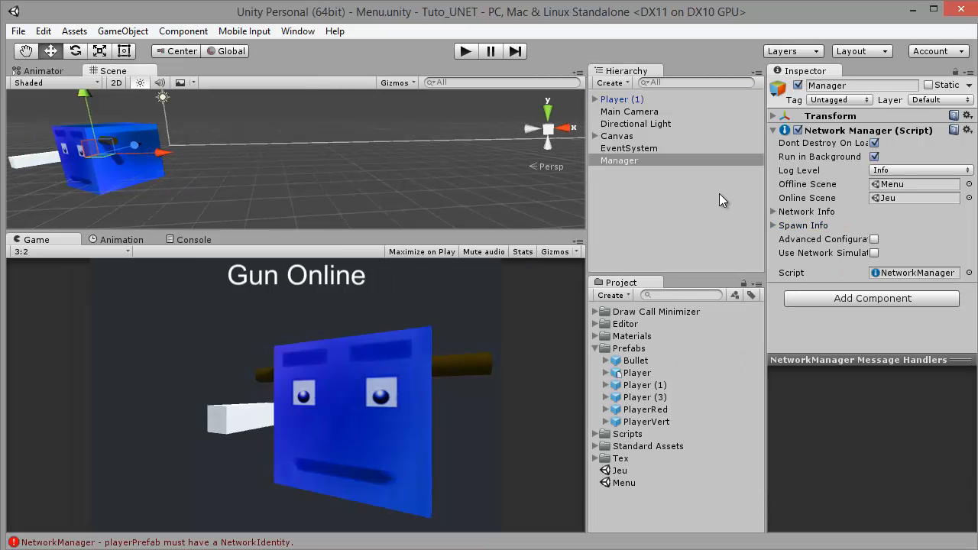
# - Add a Network Manager HUD component to the Manager and play the Menu scene briefly to check its runtime GUI
pyautogui.click(773, 131)
pyautogui.click(820, 155)
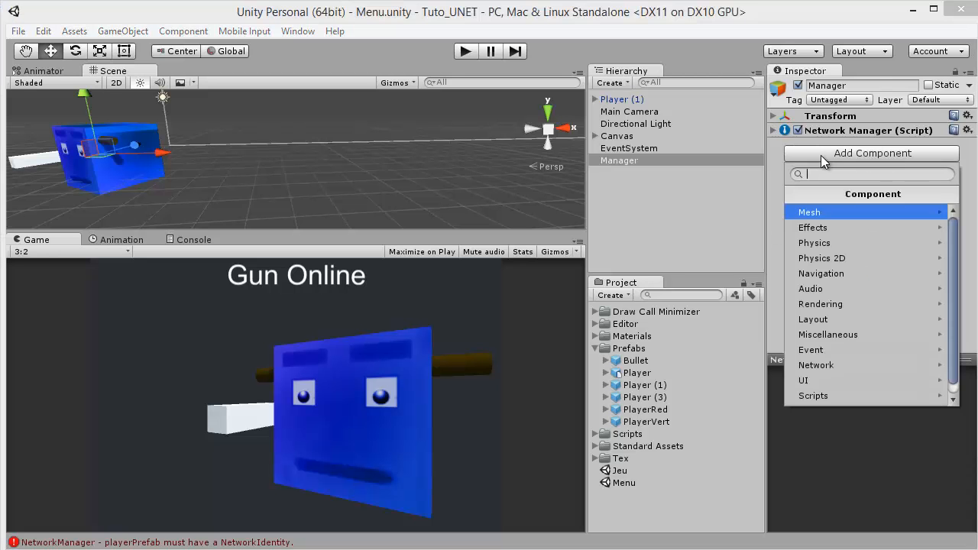
pyautogui.click(833, 364)
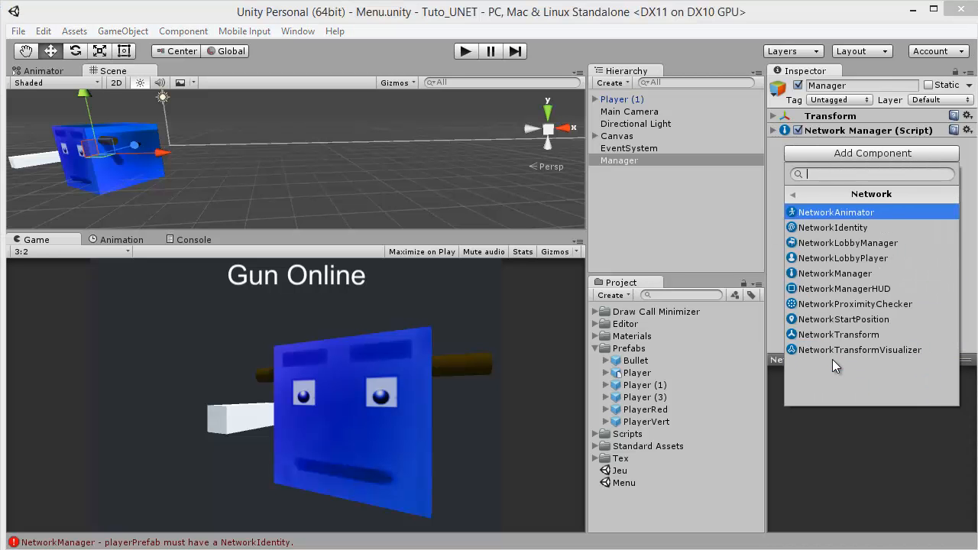
pyautogui.click(838, 289)
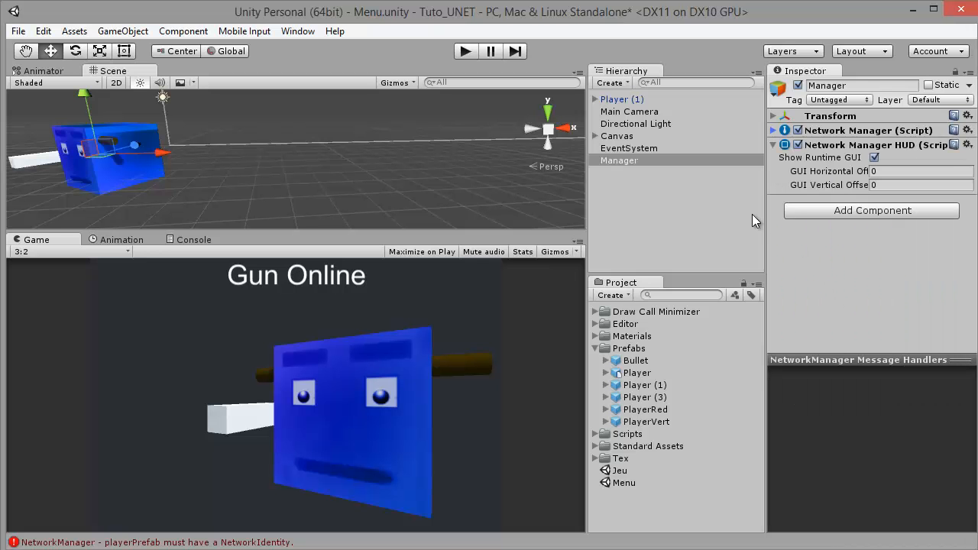
pyautogui.click(467, 54)
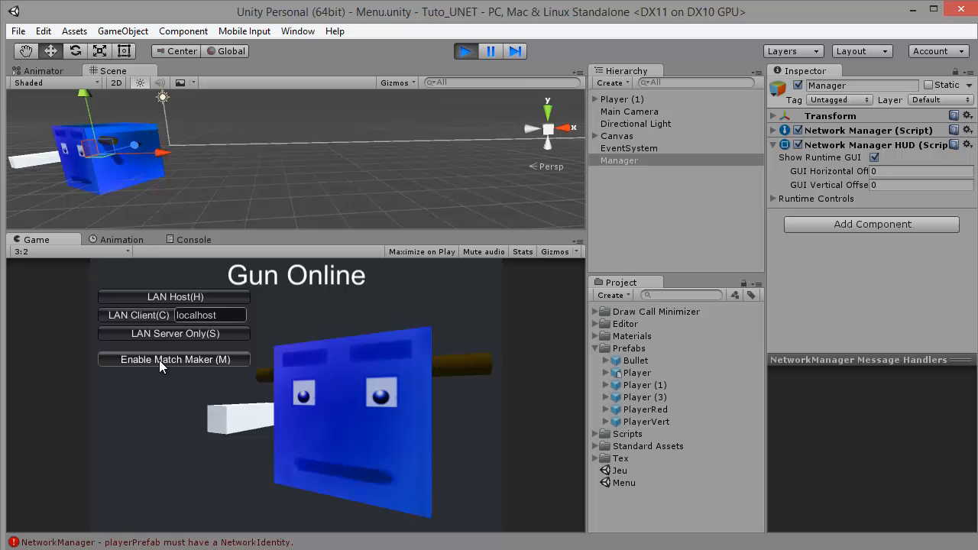
pyautogui.click(464, 51)
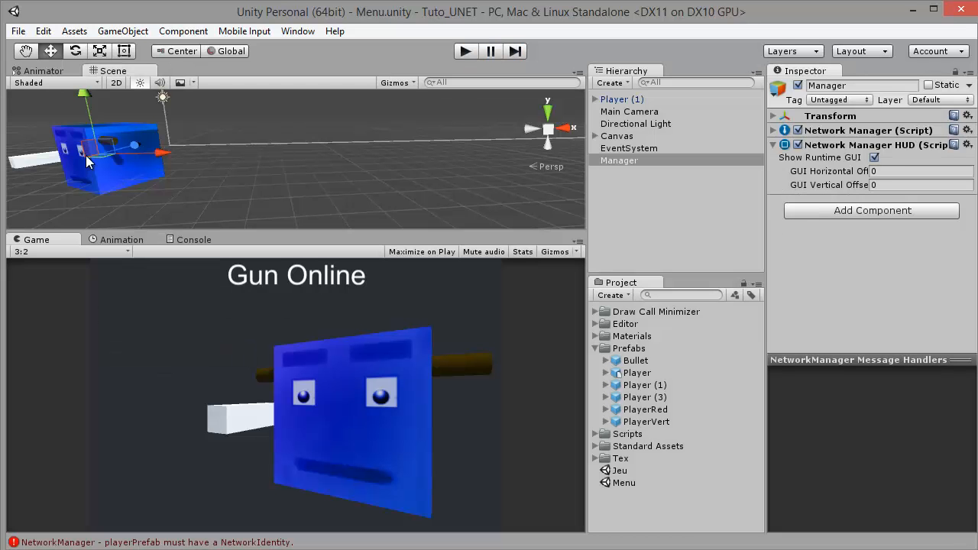
# - Rotate the blue Player (1) in the Menu scene, adjust its position slightly, and save the scene
pyautogui.moveTo(160, 157); pyautogui.dragTo(135, 170)
pyautogui.hotkey('ctrl', 's')
pyautogui.click(616, 100)
pyautogui.click(75, 51)
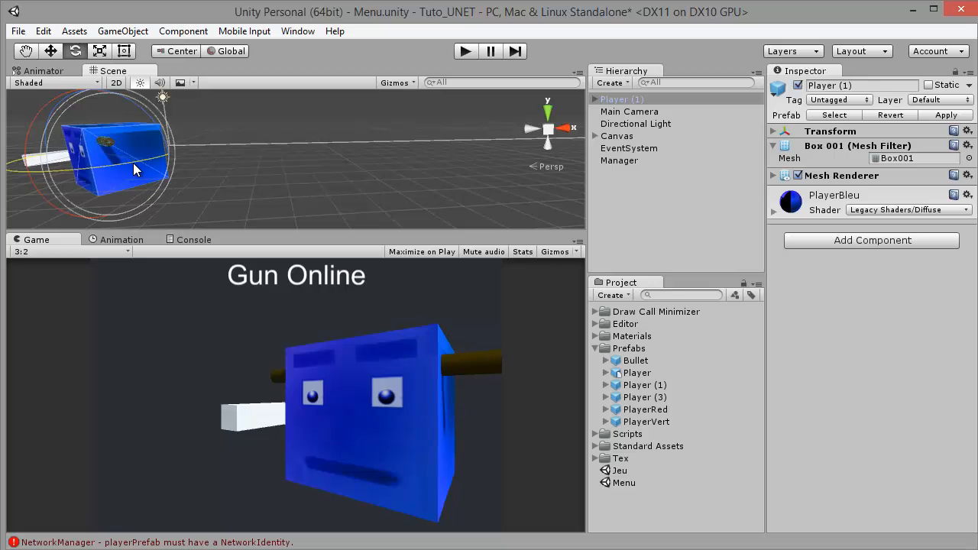
pyautogui.click(50, 51)
pyautogui.moveTo(146, 152); pyautogui.dragTo(146, 156)
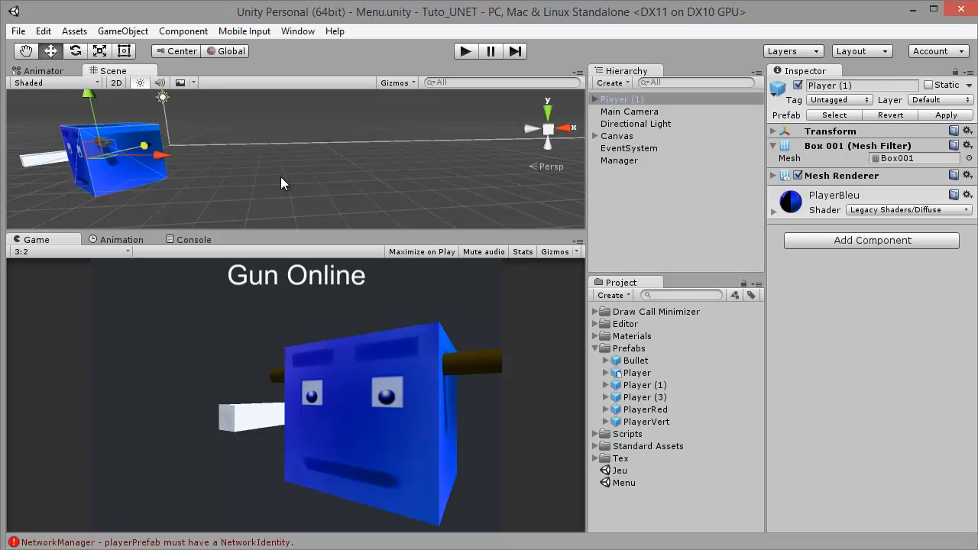
# - Set the Company Name to FFGAMES in the Player Settings of the PC, Mac & Linux Standalone build
pyautogui.click(18, 31)
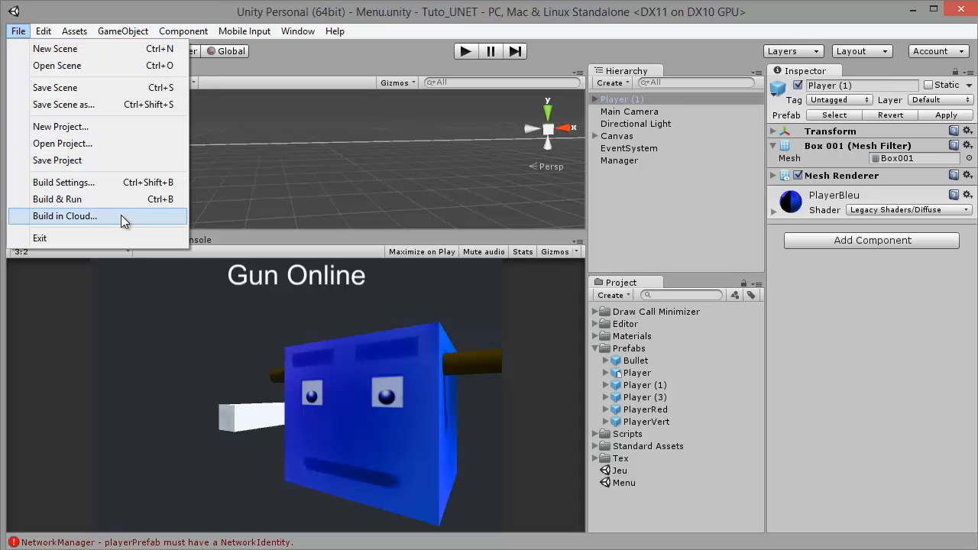
pyautogui.click(81, 185)
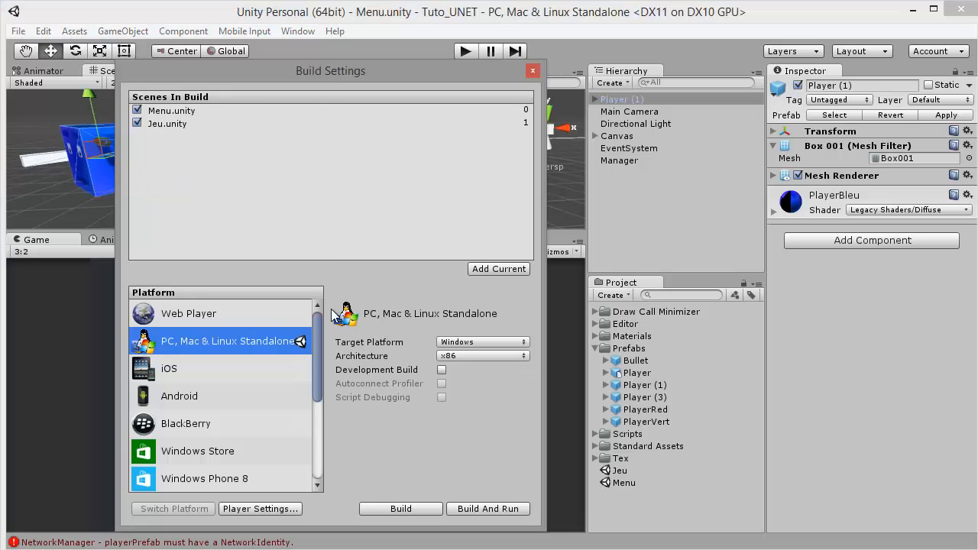
pyautogui.click(247, 510)
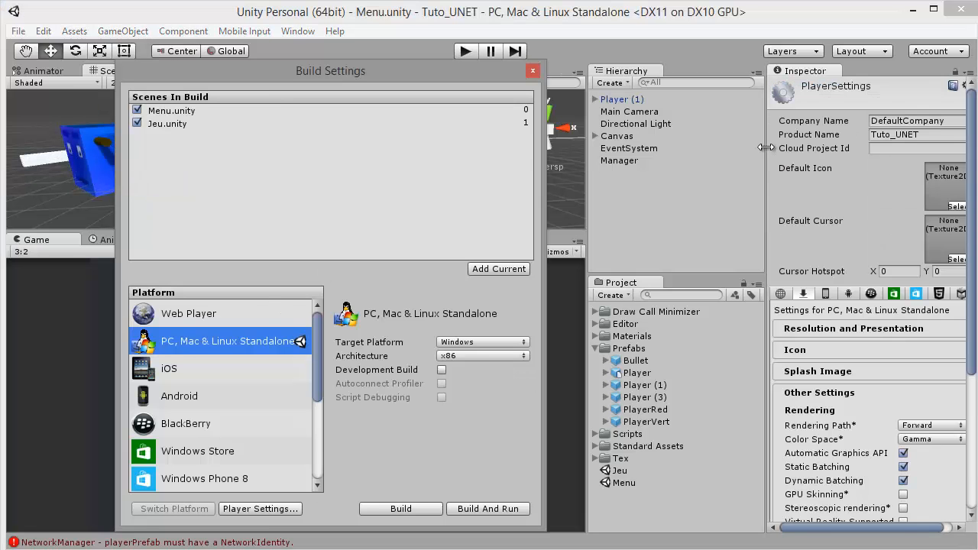
pyautogui.moveTo(765, 148); pyautogui.dragTo(700, 147)
pyautogui.click(889, 124)
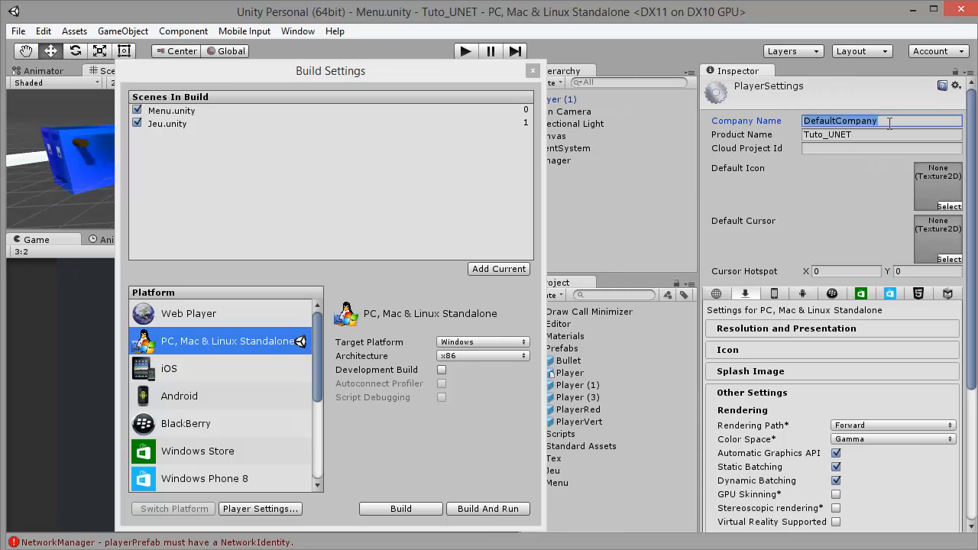
pyautogui.write('FFGAMES')
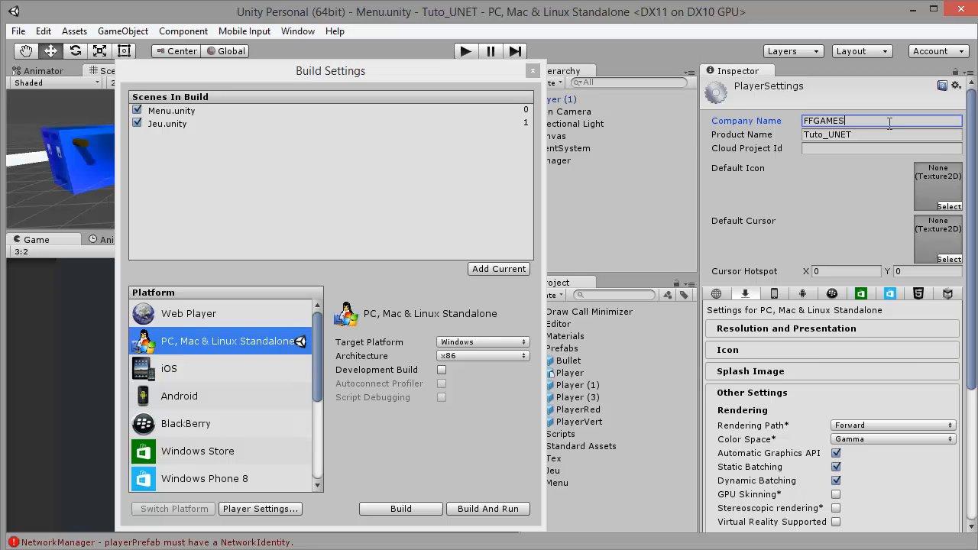
pyautogui.press('Tab')
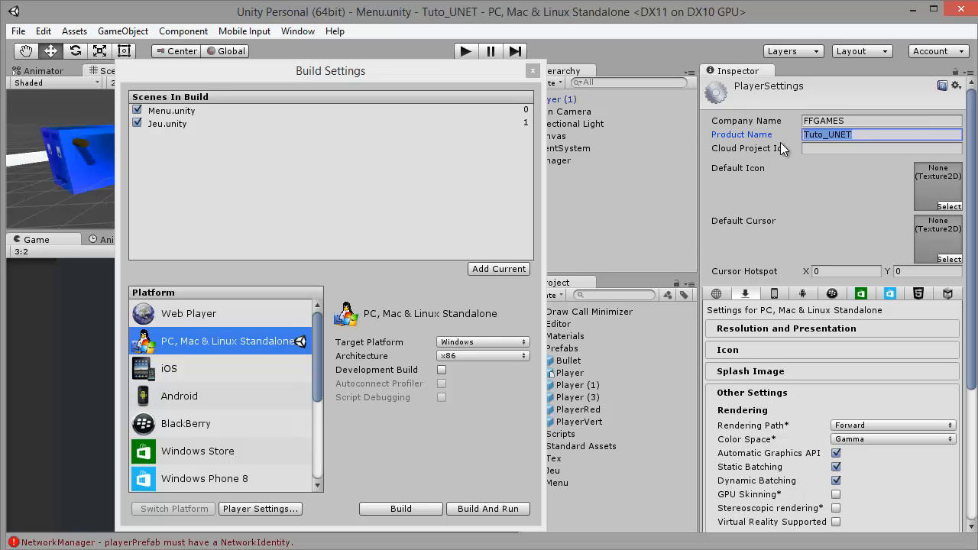
# - Look through the textures available for the Default Icon and leave the icon unassigned
pyautogui.click(814, 149)
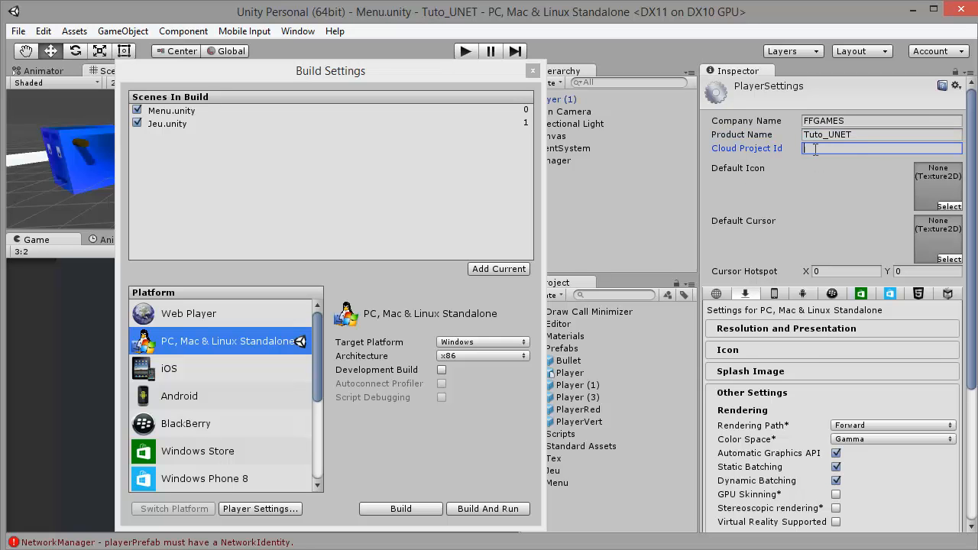
pyautogui.click(947, 206)
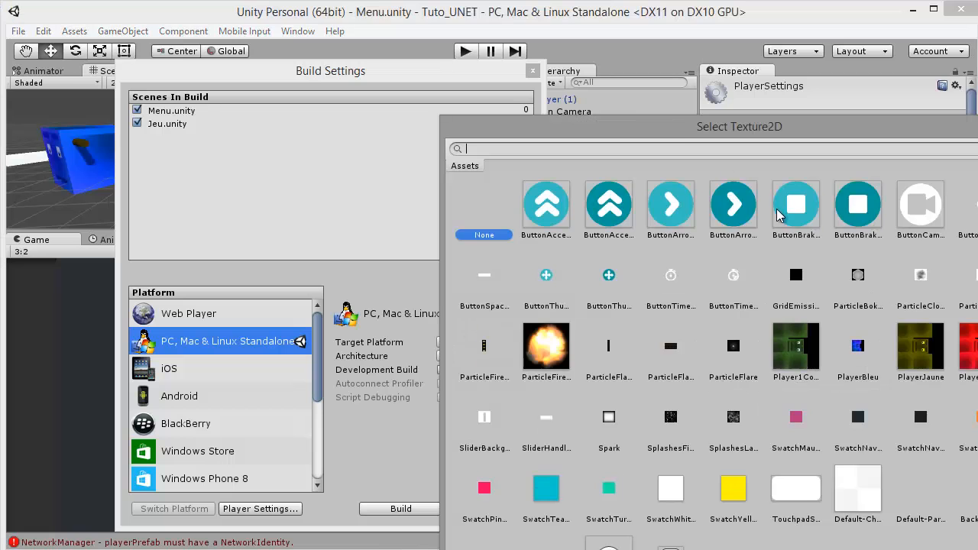
pyautogui.moveTo(705, 123); pyautogui.dragTo(452, 23)
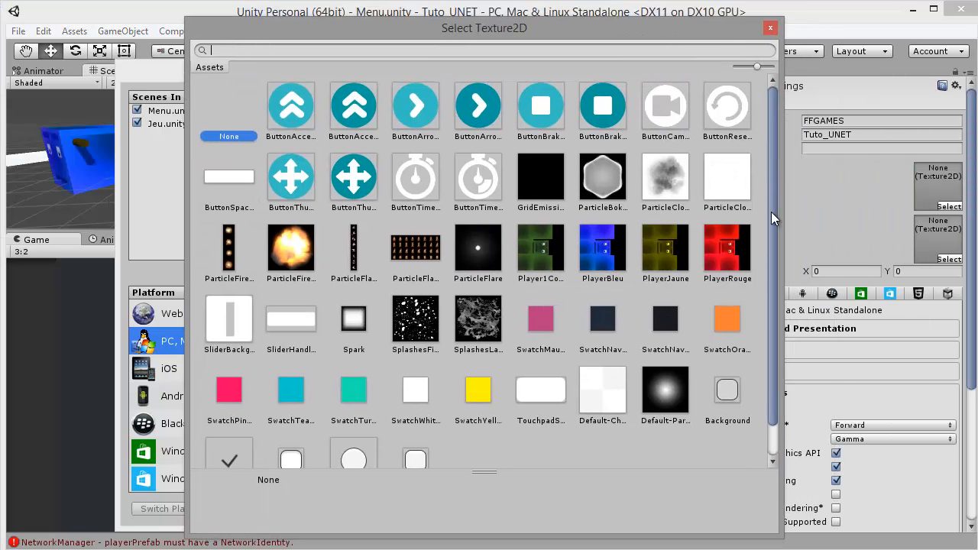
pyautogui.moveTo(774, 176); pyautogui.dragTo(775, 69)
pyautogui.click(771, 27)
# - Review the Resolution and Presentation, Icon, Splash Image and Other Settings sections of the standalone Player Settings
pyautogui.click(893, 327)
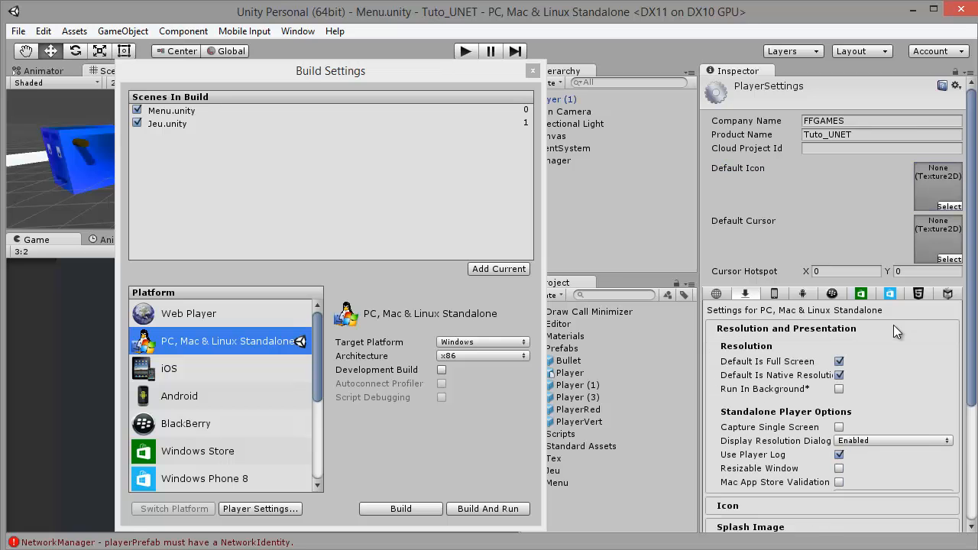
pyautogui.scroll(-4, 966, 337)
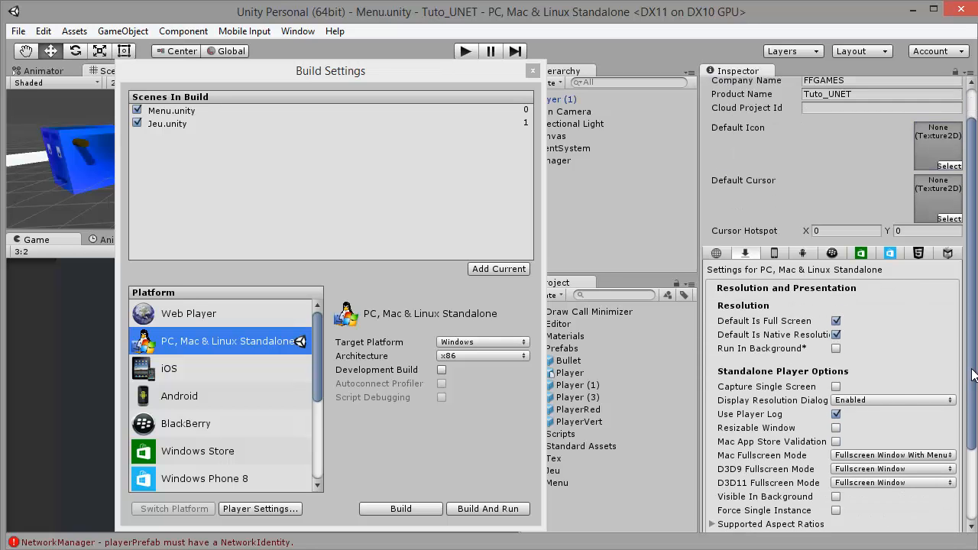
pyautogui.click(773, 466)
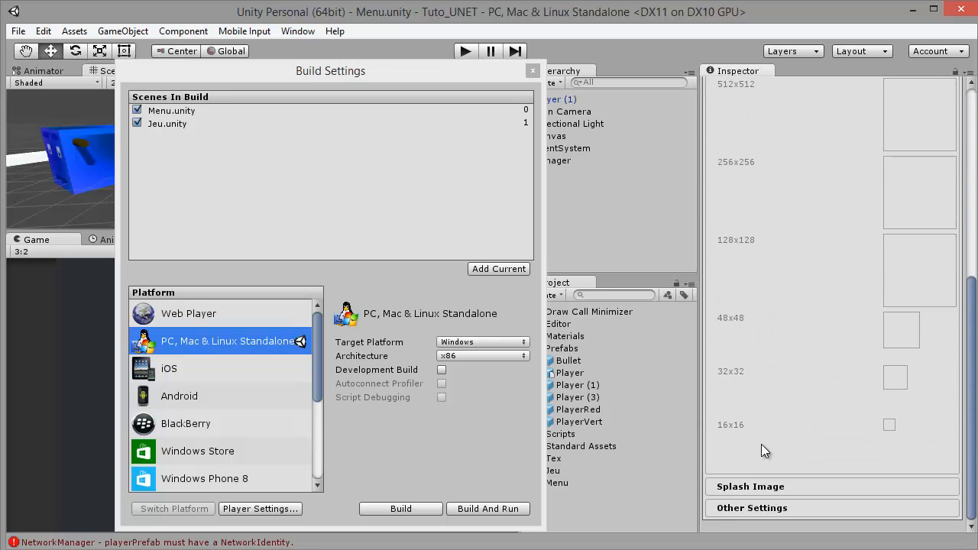
pyautogui.click(766, 488)
pyautogui.click(764, 481)
pyautogui.scroll(-5, 785, 408)
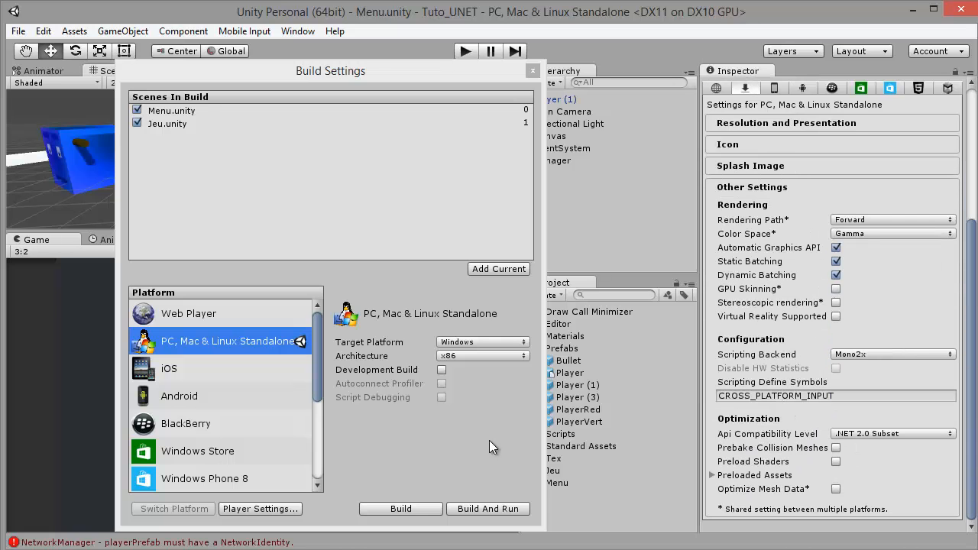
# - Build the Windows standalone game as Jeu.exe in the Tuto_UNET folder, return to the editor and close the Build Settings
pyautogui.click(400, 509)
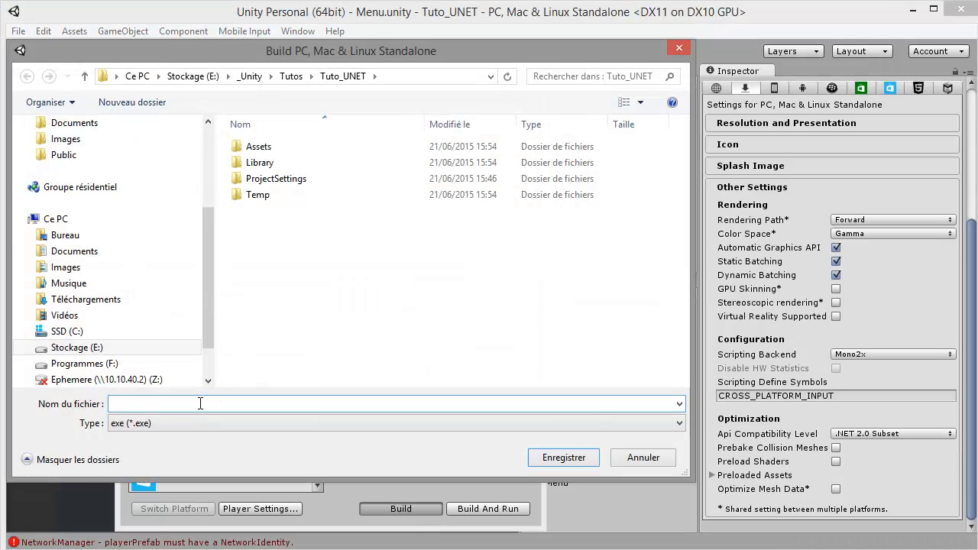
pyautogui.click(555, 455)
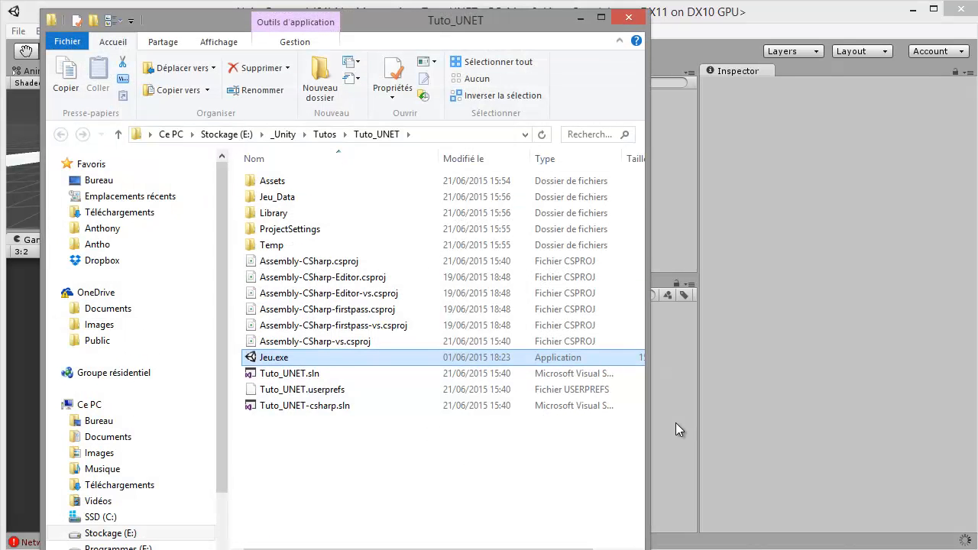
pyautogui.click(675, 422)
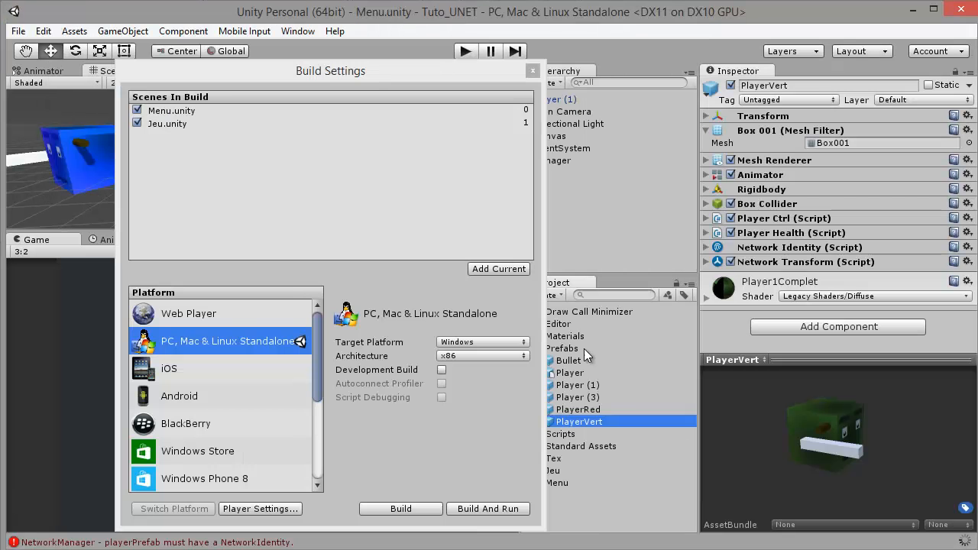
pyautogui.click(534, 72)
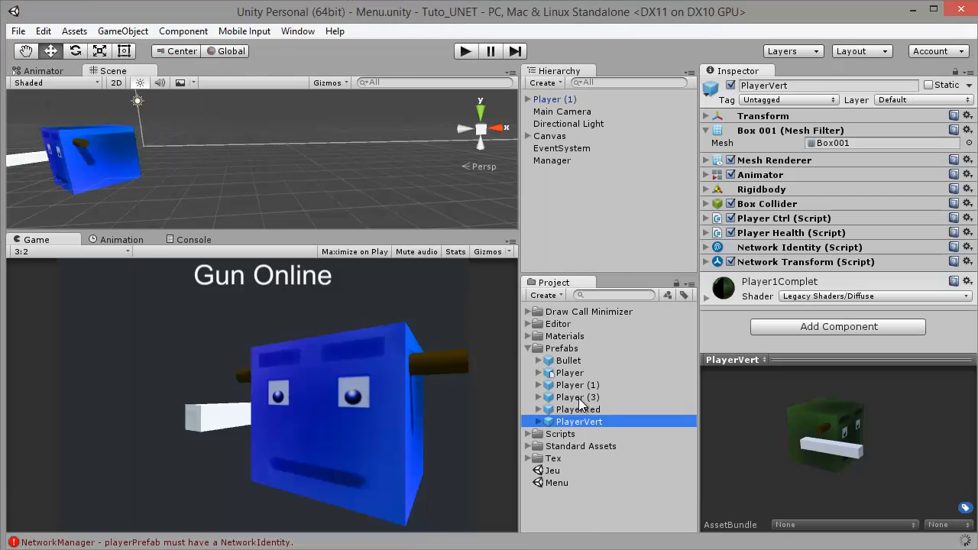
# - Open the Jeu scene and delete the PlayerVert instance from it
pyautogui.doubleClick(551, 471)
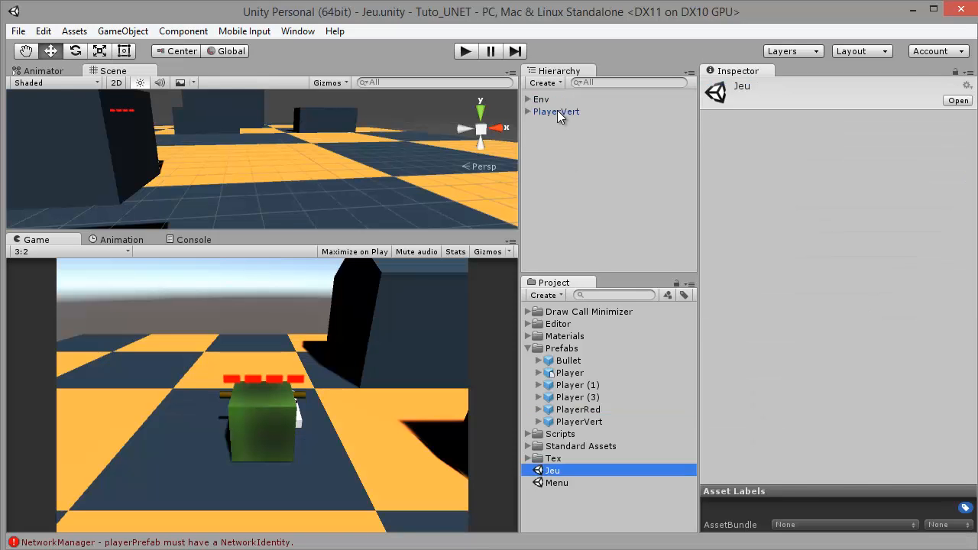
pyautogui.click(557, 112)
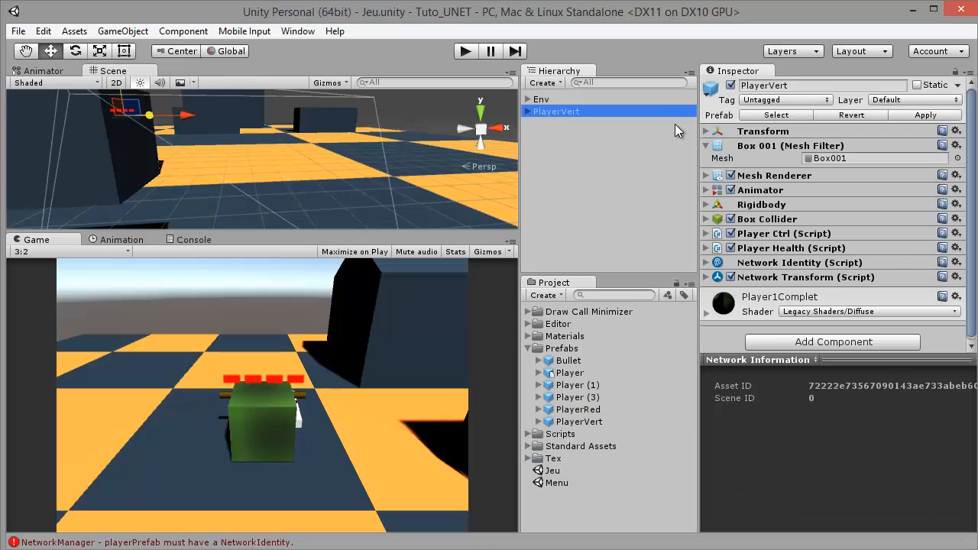
pyautogui.press('Delete')
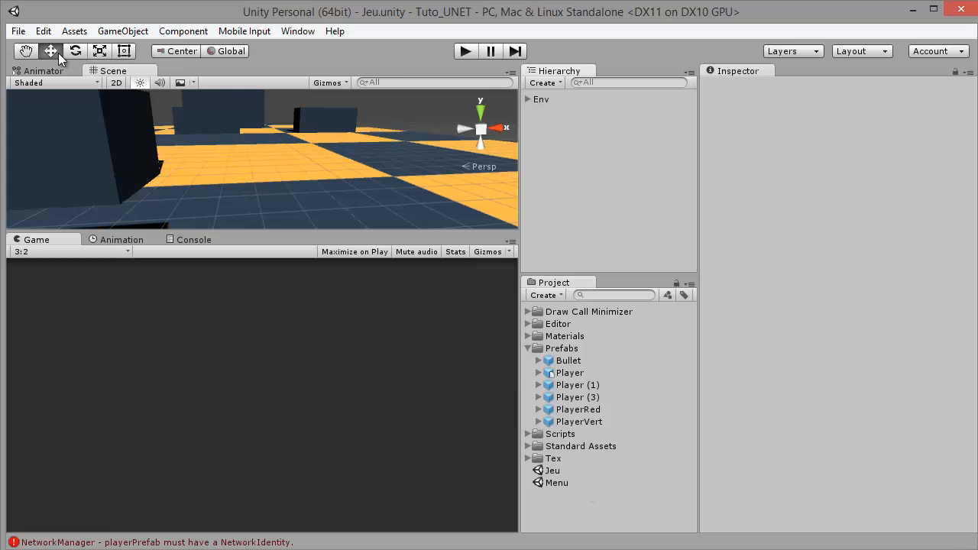
# - Rebuild the Windows standalone game as Jeu.exe in the Tuto_UNET folder, replacing the existing file
pyautogui.click(19, 30)
pyautogui.click(90, 181)
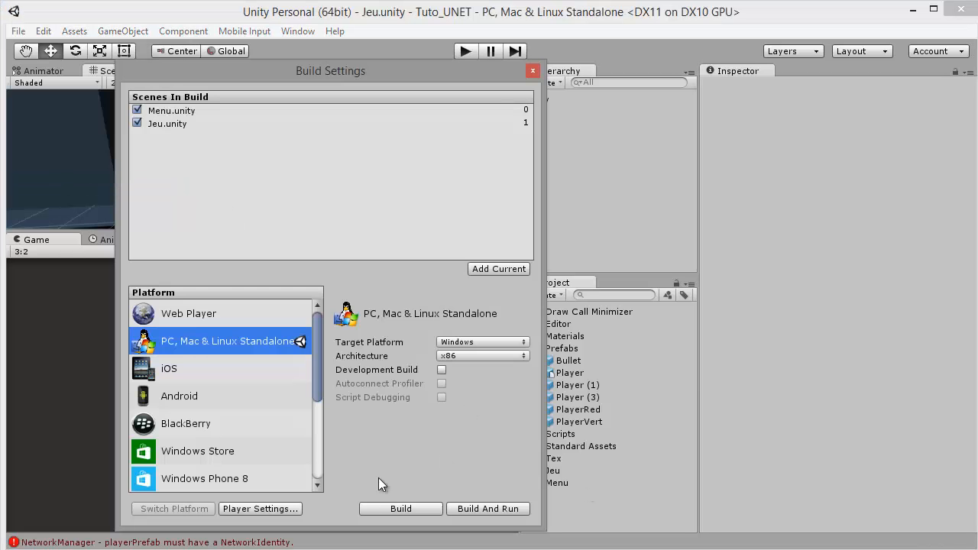
pyautogui.click(401, 508)
pyautogui.click(558, 457)
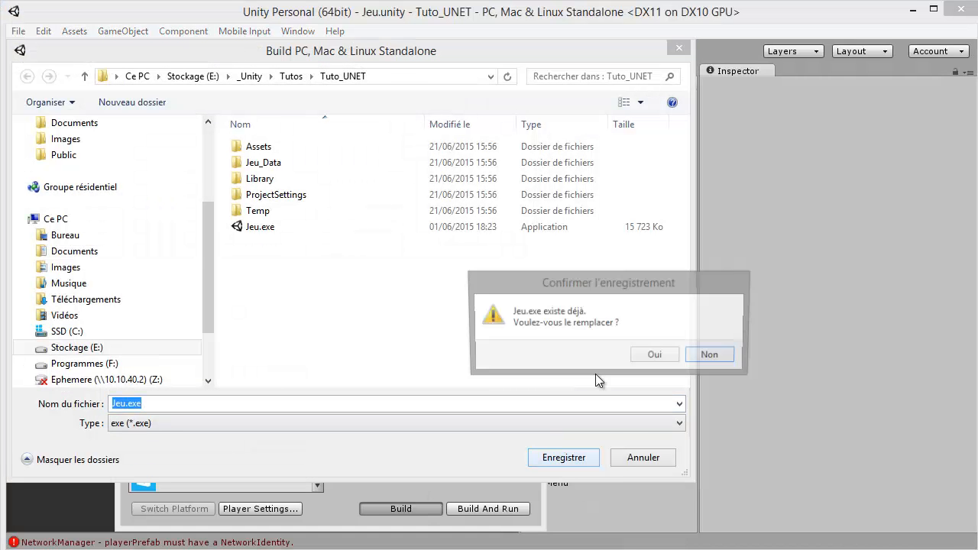
pyautogui.click(653, 355)
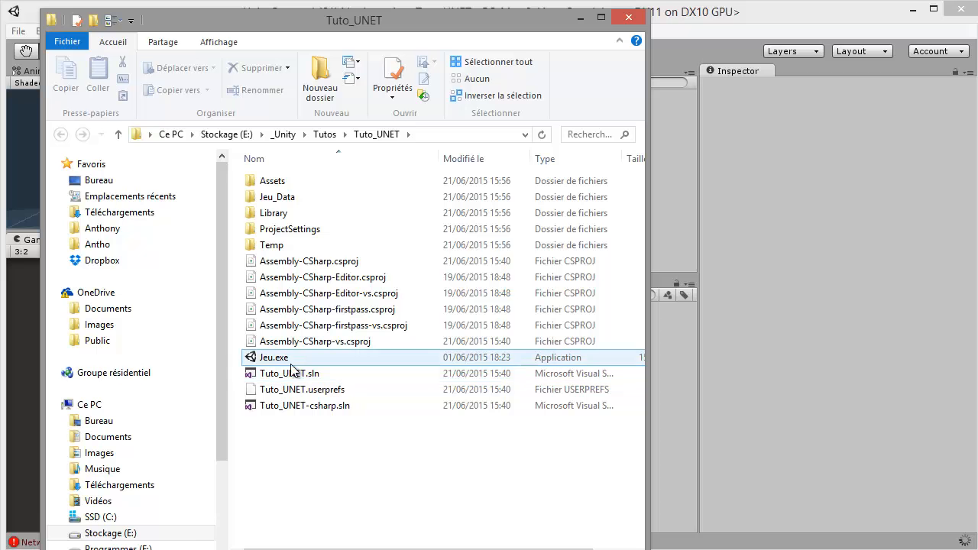
# - Launch Jeu.exe from the Tuto_UNET folder in windowed mode at 800 x 600 and reposition the game window
pyautogui.moveTo(411, 11)
pyautogui.mouseDown()
pyautogui.moveTo(404, 55)
pyautogui.moveTo(414, 16)
pyautogui.mouseUp()
pyautogui.doubleClick(278, 362)
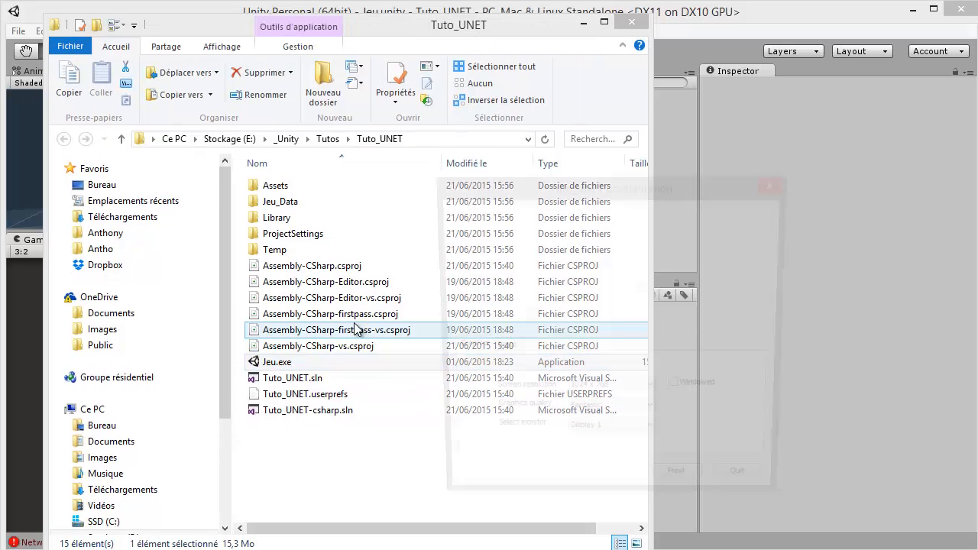
pyautogui.moveTo(594, 180); pyautogui.dragTo(393, 139)
pyautogui.click(451, 352)
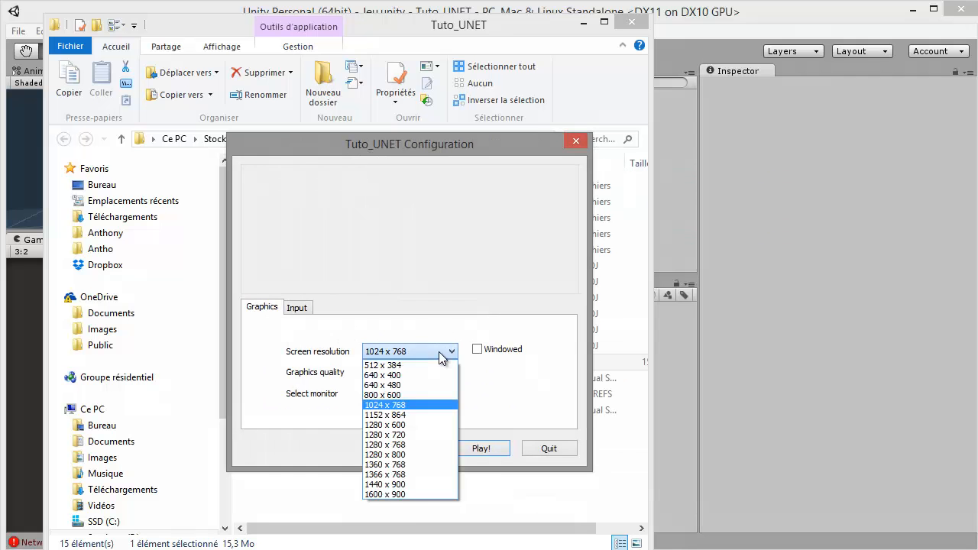
pyautogui.click(393, 394)
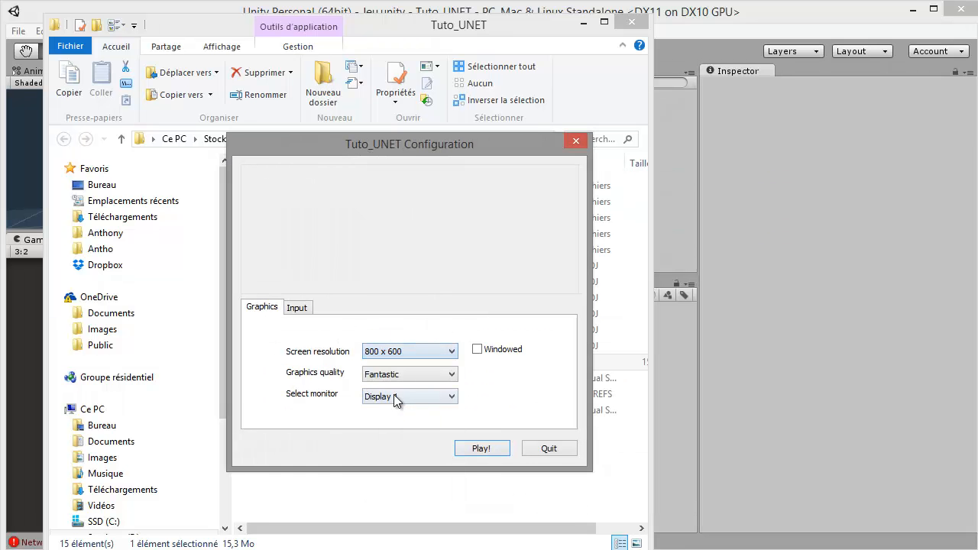
pyautogui.click(480, 352)
pyautogui.click(492, 449)
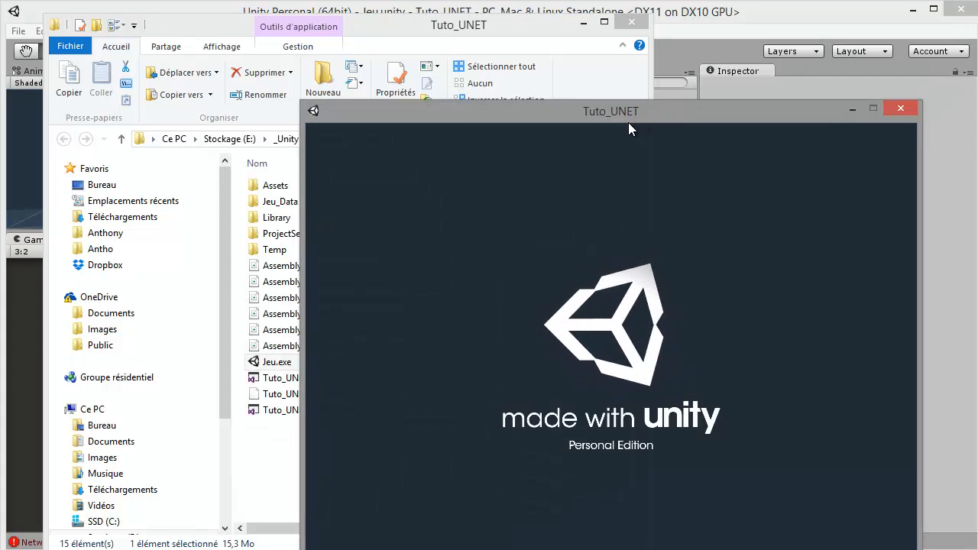
pyautogui.moveTo(629, 113); pyautogui.dragTo(677, 76)
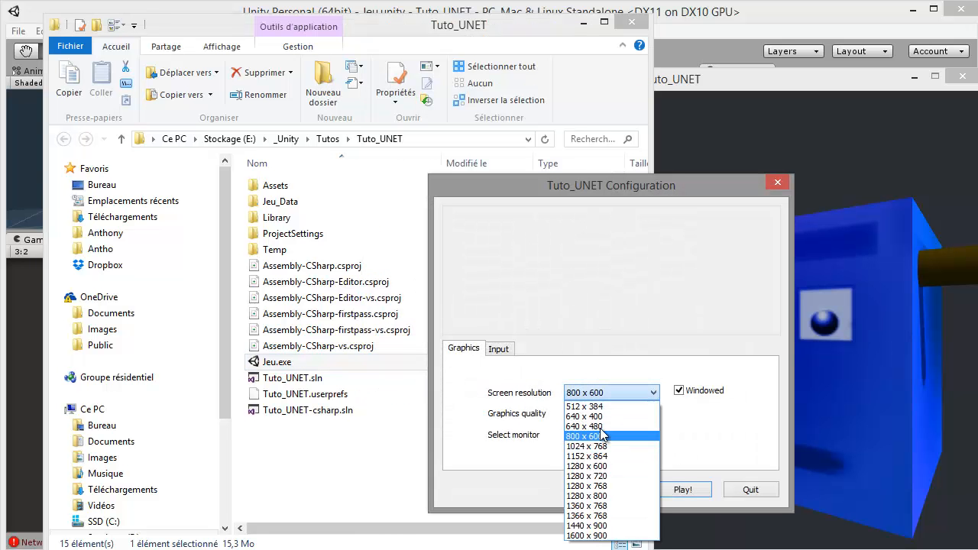
# - Start a second windowed instance of the game at 640 x 480 and place it beside the first one
pyautogui.click(677, 489)
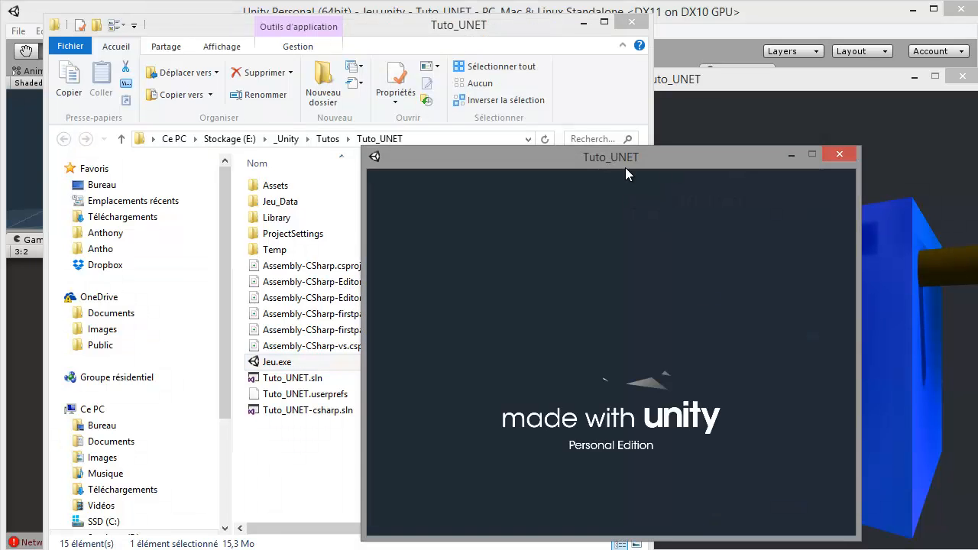
pyautogui.moveTo(628, 169); pyautogui.dragTo(309, 14)
pyautogui.click(707, 80)
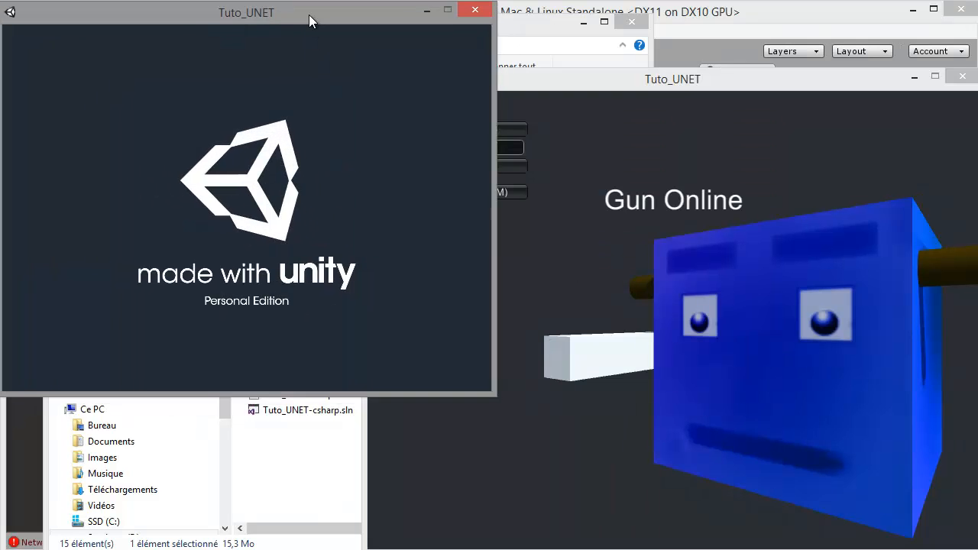
# - Host a LAN game in the larger game window and allow jeu.exe through the Windows firewall on private networks
pyautogui.click(567, 86)
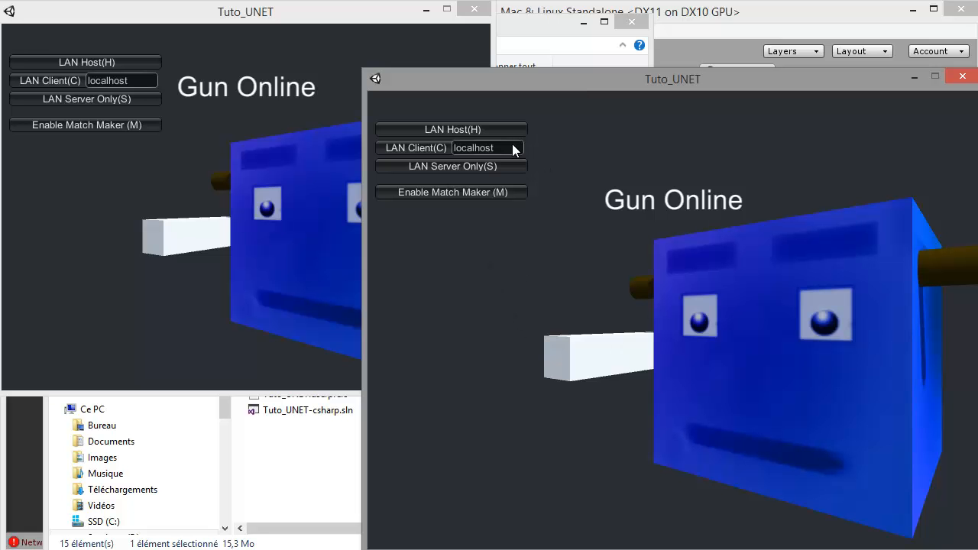
pyautogui.click(451, 130)
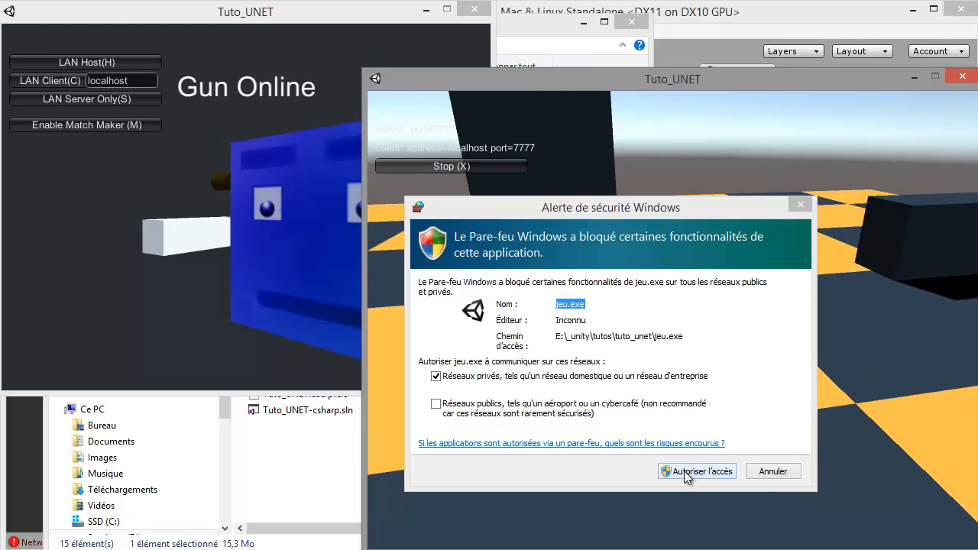
pyautogui.click(686, 474)
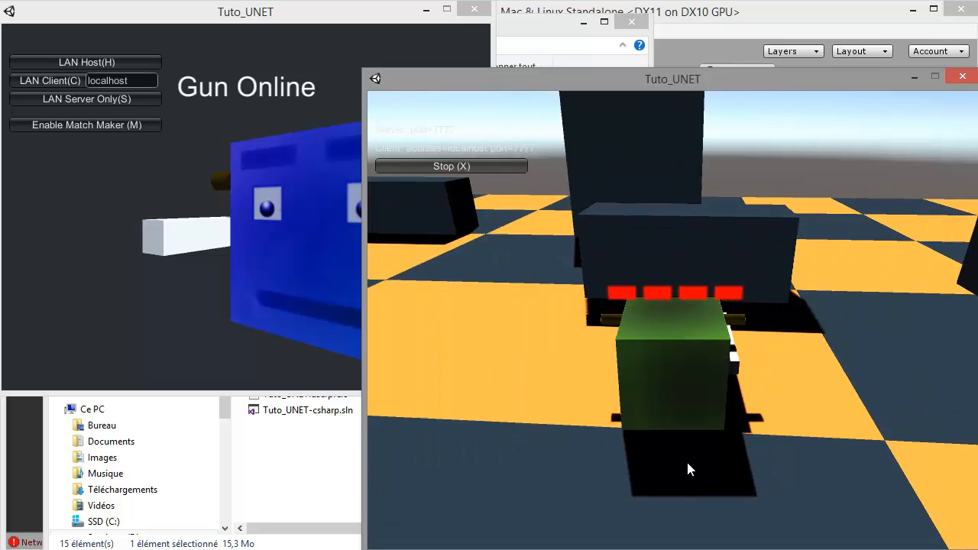
# - Test the host's green player by moving it around the arena and making it jump
pyautogui.press('z')
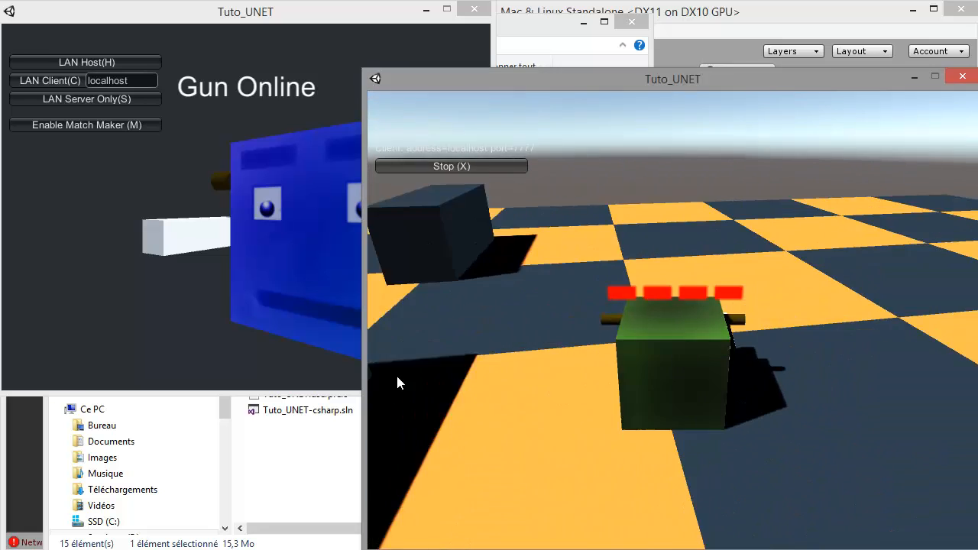
pyautogui.press('z')
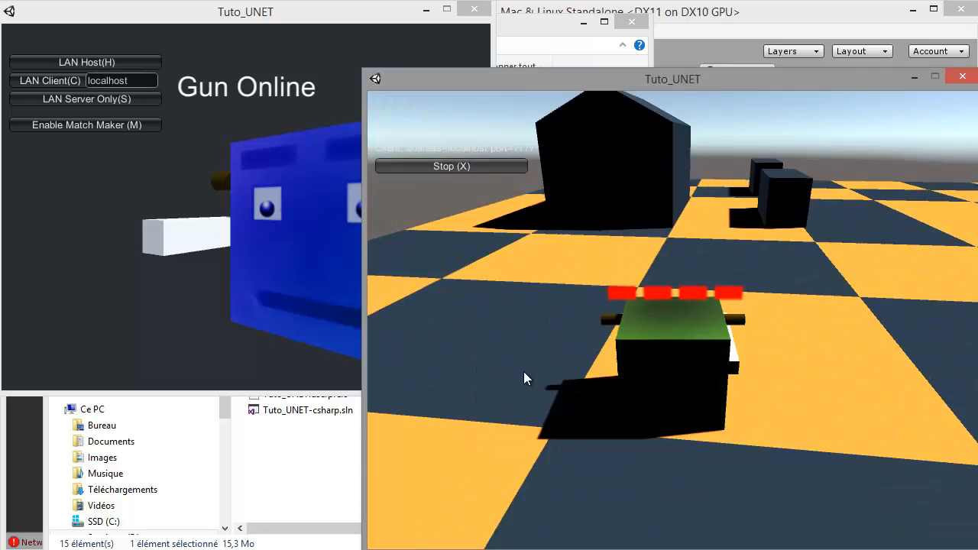
pyautogui.press('z')
pyautogui.press('space')
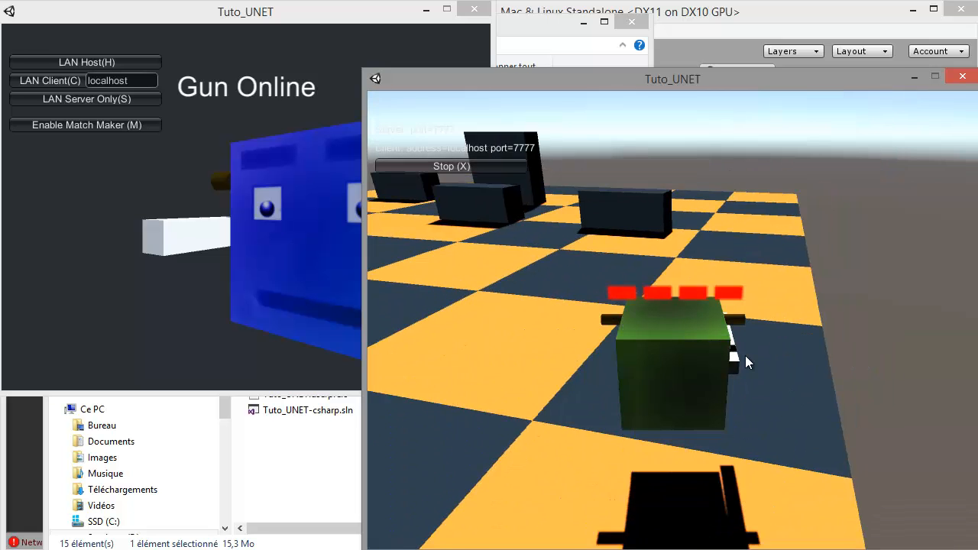
pyautogui.press('z')
pyautogui.press('space')
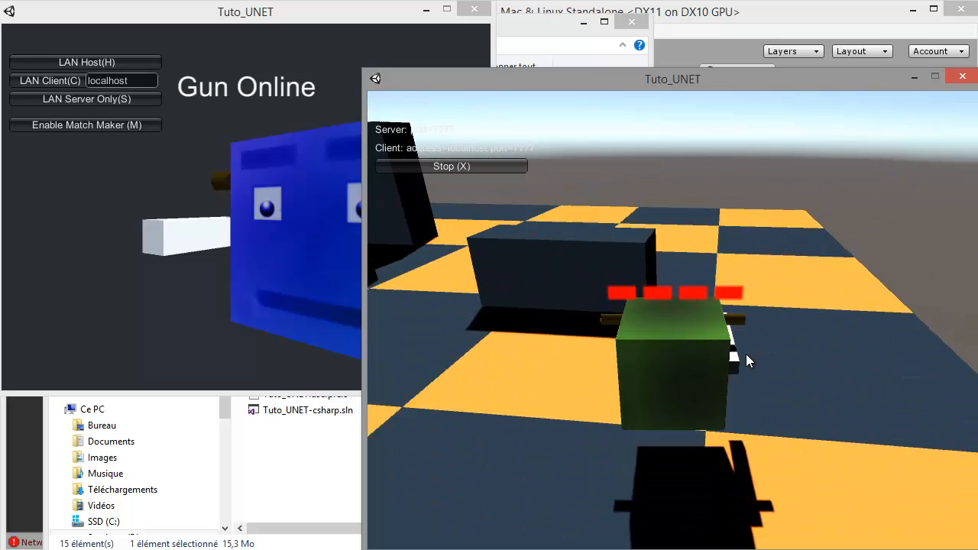
pyautogui.press('z')
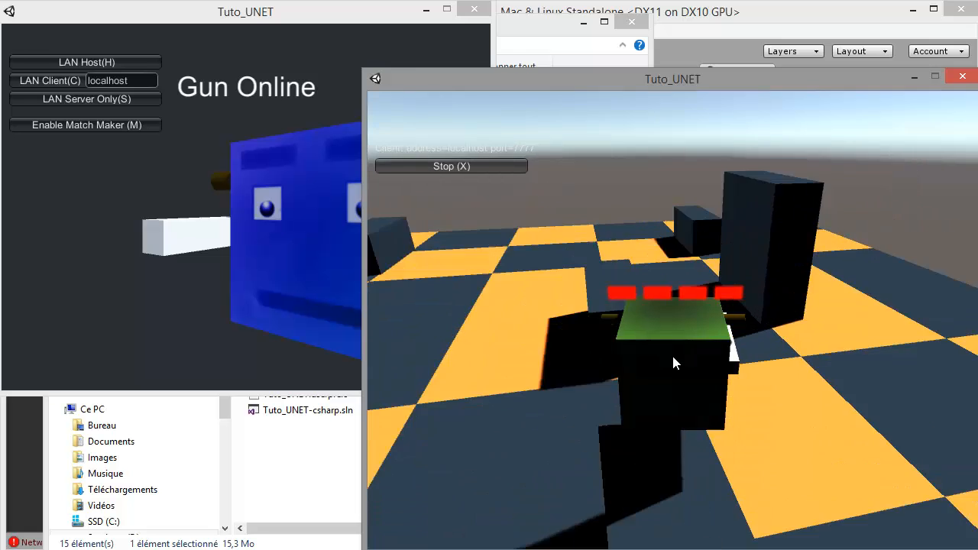
pyautogui.press('space')
pyautogui.press('z')
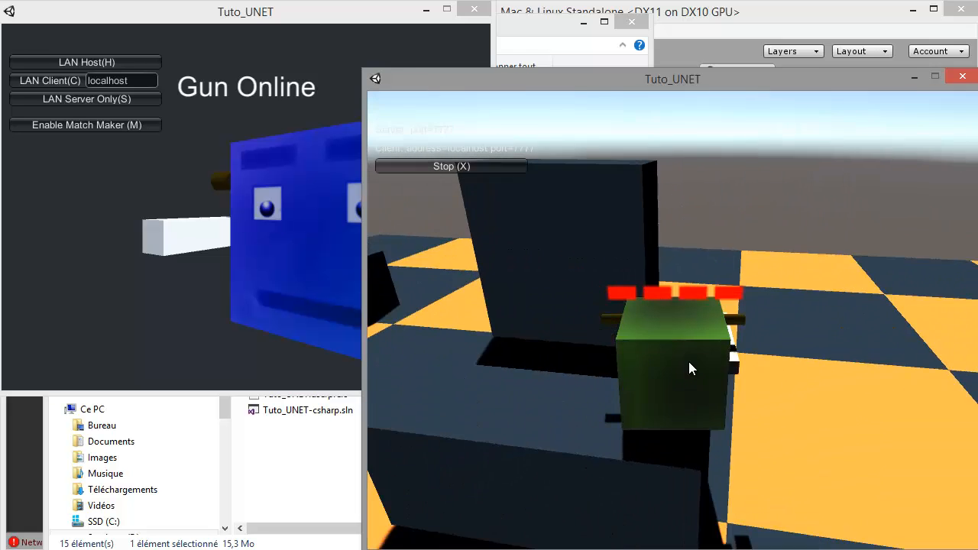
pyautogui.press('space')
pyautogui.press('z')
# - Test the host player's shooting by firing bullets in several directions while moving and jumping among the blocks
pyautogui.click(459, 307)
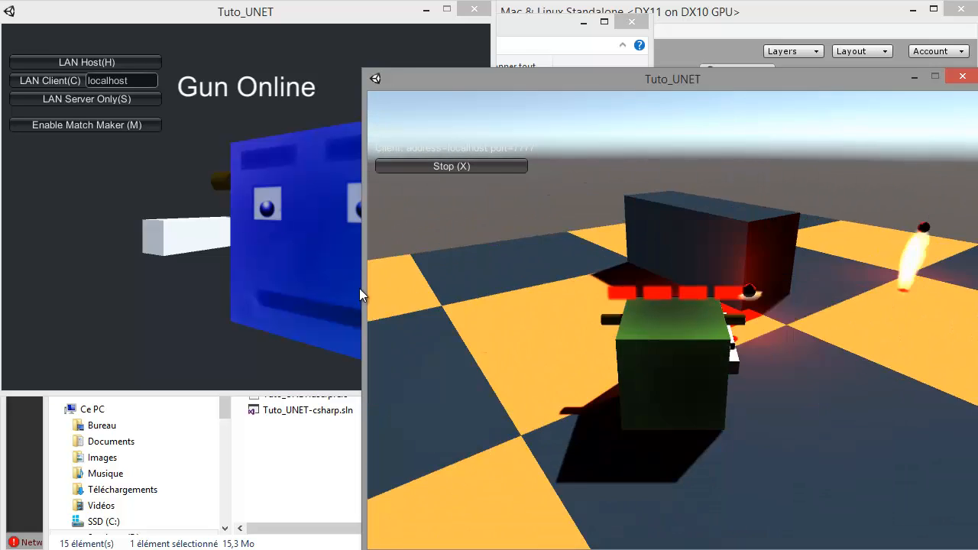
pyautogui.click(371, 291)
pyautogui.click(371, 290)
pyautogui.press('z')
pyautogui.click(640, 286)
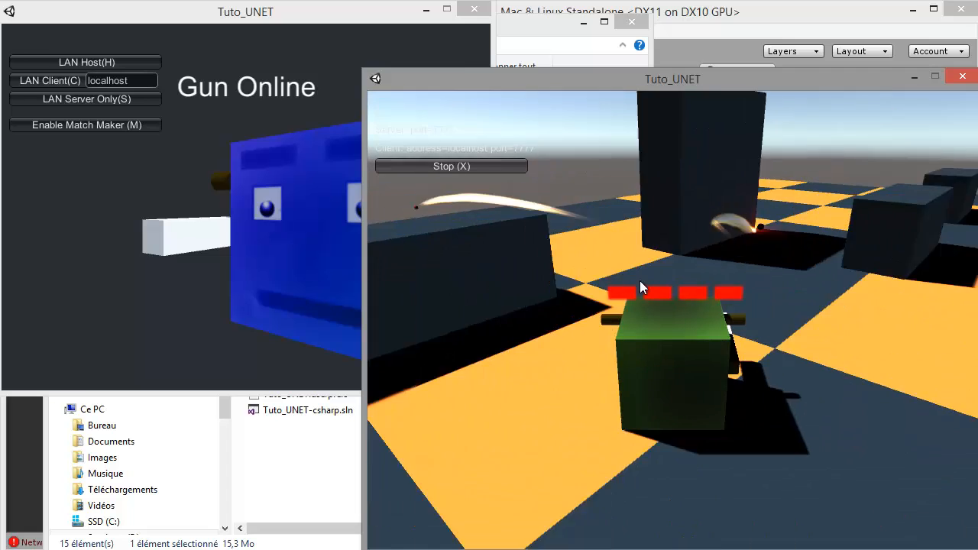
pyautogui.click(885, 287)
pyautogui.press('z')
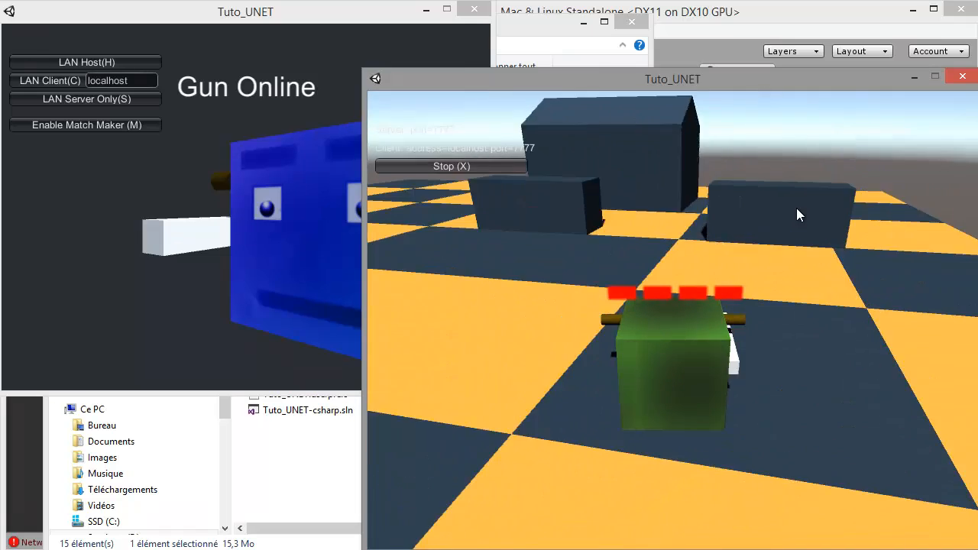
pyautogui.click(795, 210)
pyautogui.press('space')
pyautogui.click(825, 199)
pyautogui.click(758, 210)
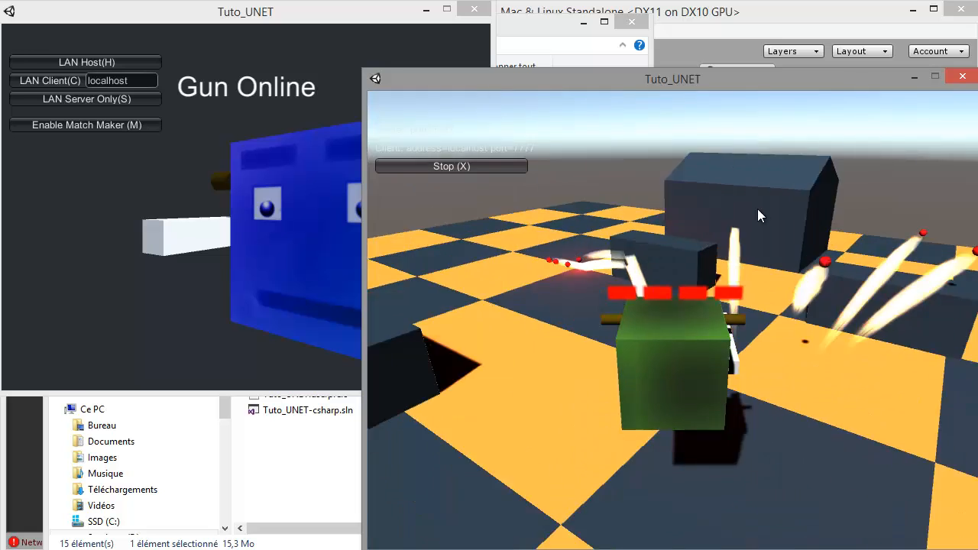
pyautogui.click(781, 229)
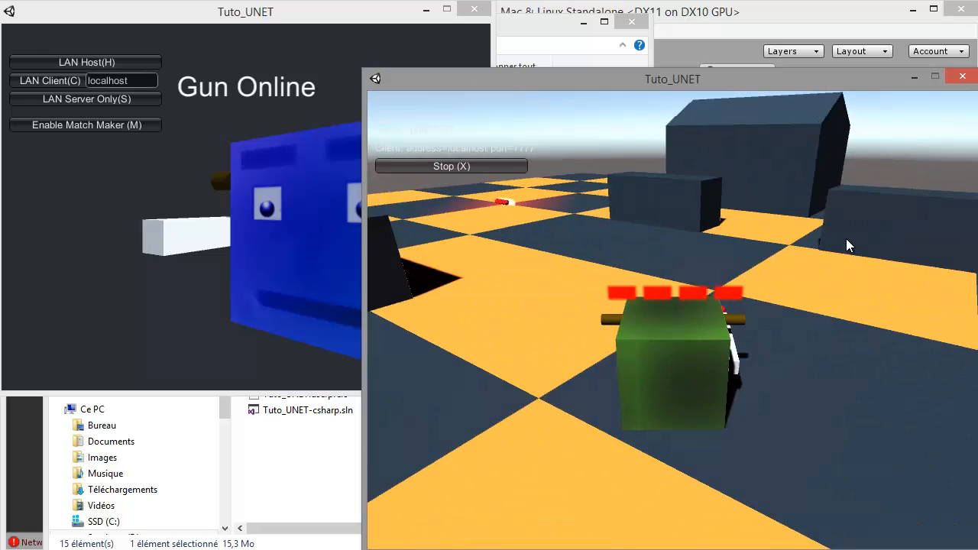
pyautogui.click(847, 244)
pyautogui.press('z')
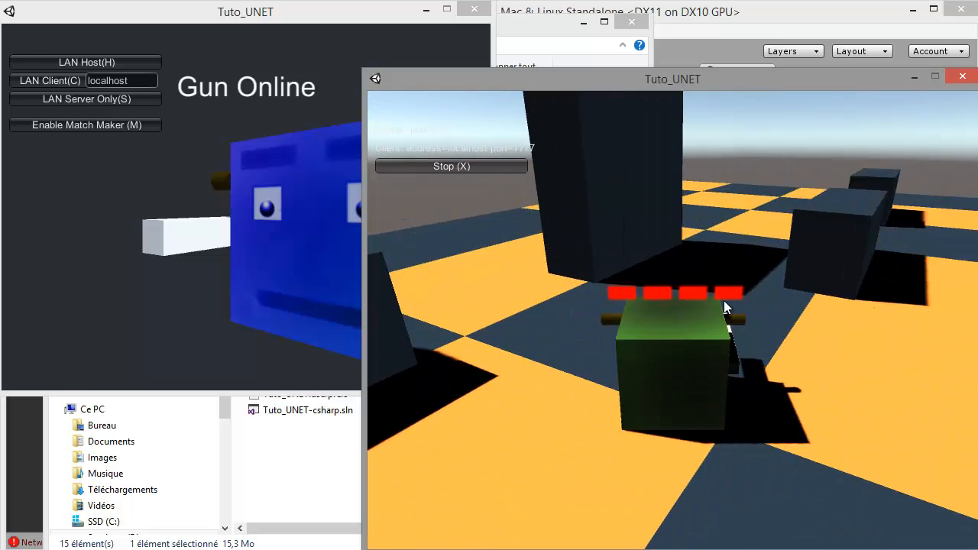
pyautogui.press('z')
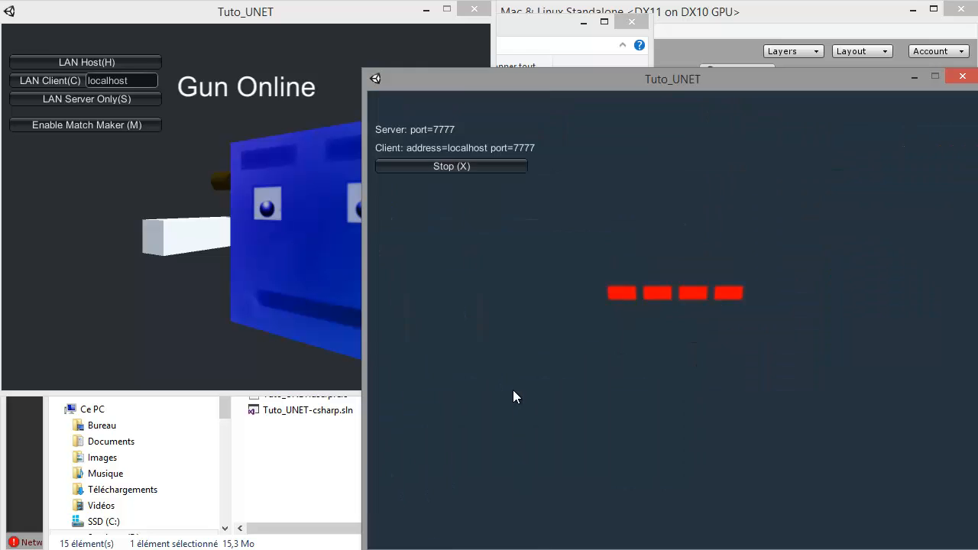
pyautogui.click(513, 390)
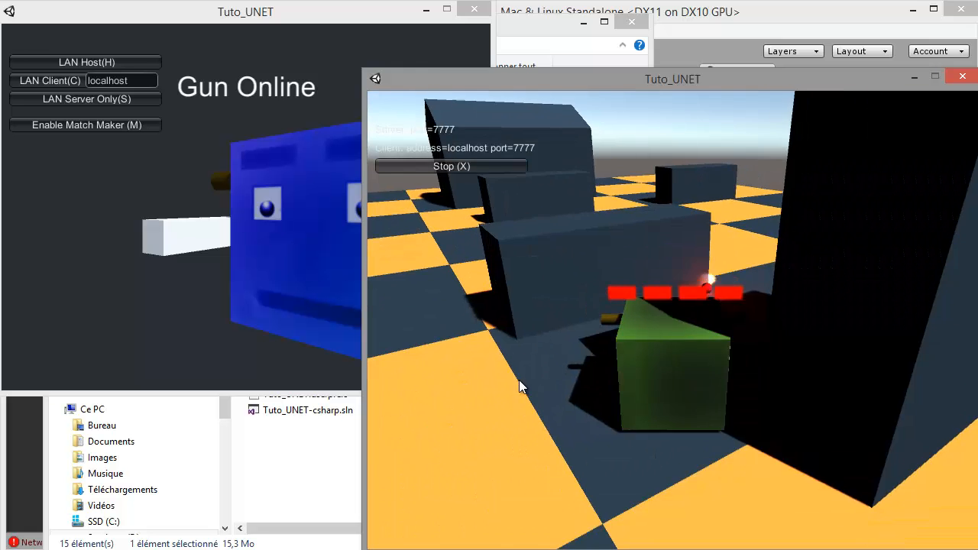
pyautogui.press('w')
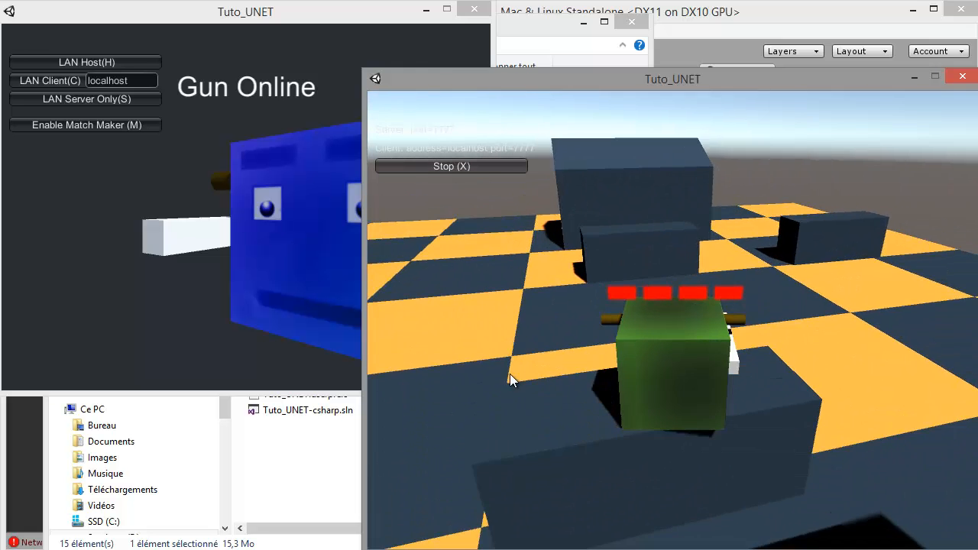
# - Join the hosted game on localhost as a LAN client in the smaller window and move the player around
pyautogui.click(210, 251)
pyautogui.click(44, 79)
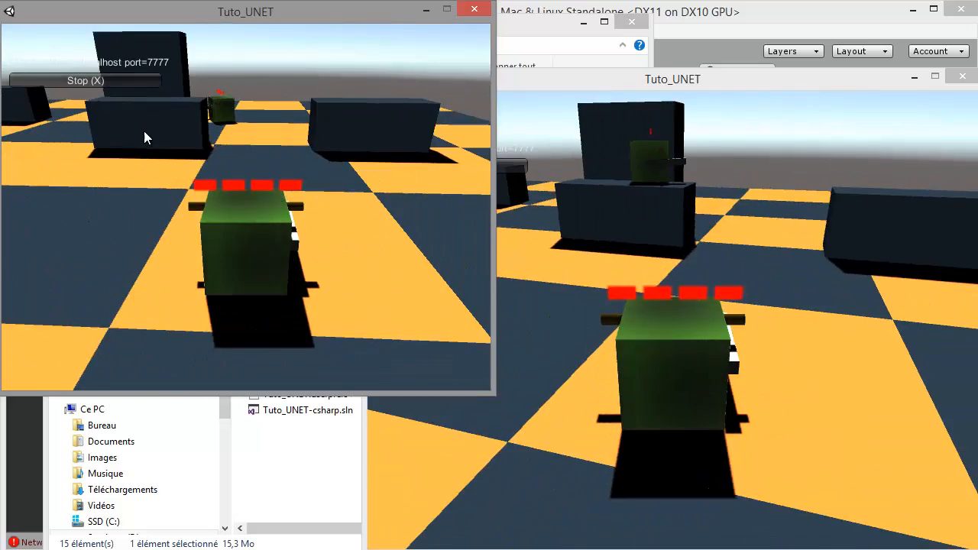
pyautogui.press('Up')
pyautogui.press('Up')
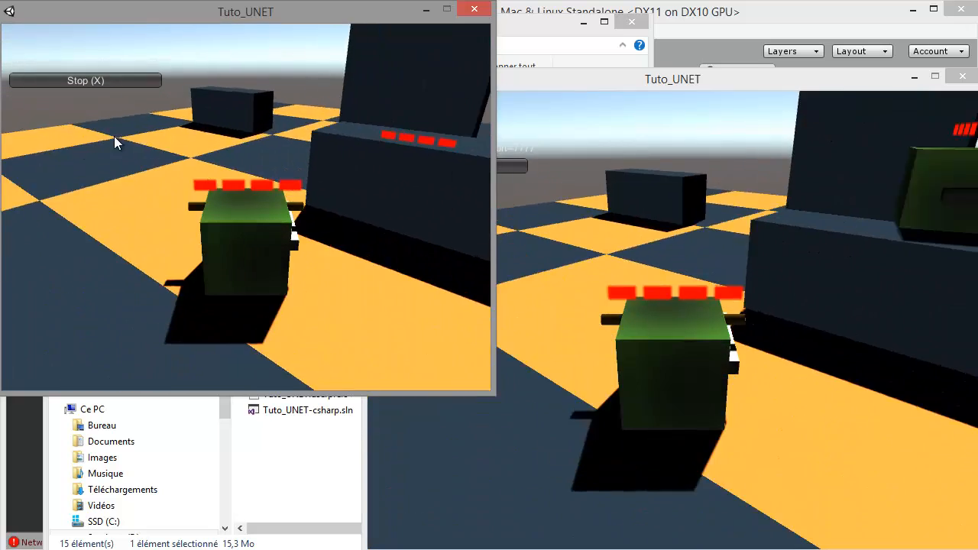
pyautogui.press('Up')
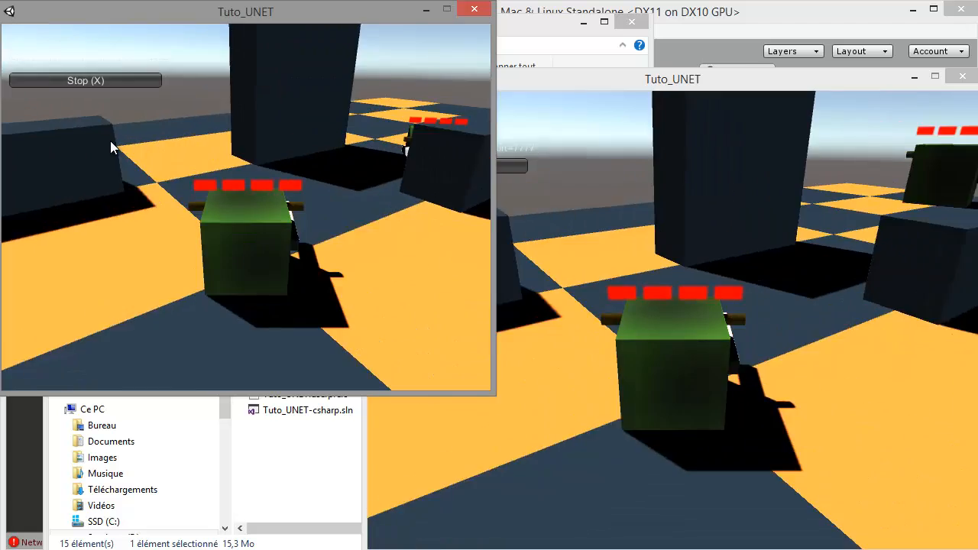
pyautogui.press('Down')
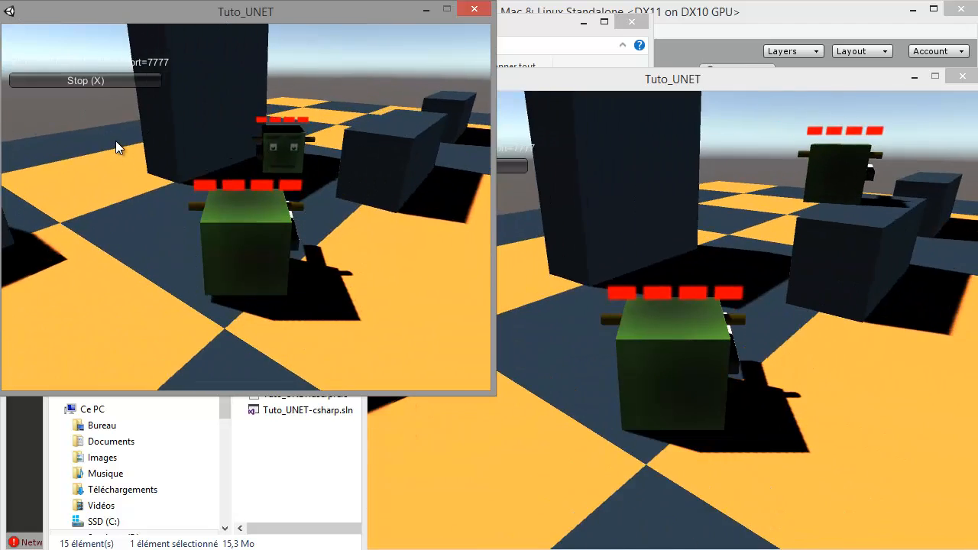
pyautogui.press('Down')
# - Test jumping and shooting from the client window while comparing how both players behave in the two game windows
pyautogui.press('space')
pyautogui.press('Up')
pyautogui.click(107, 149)
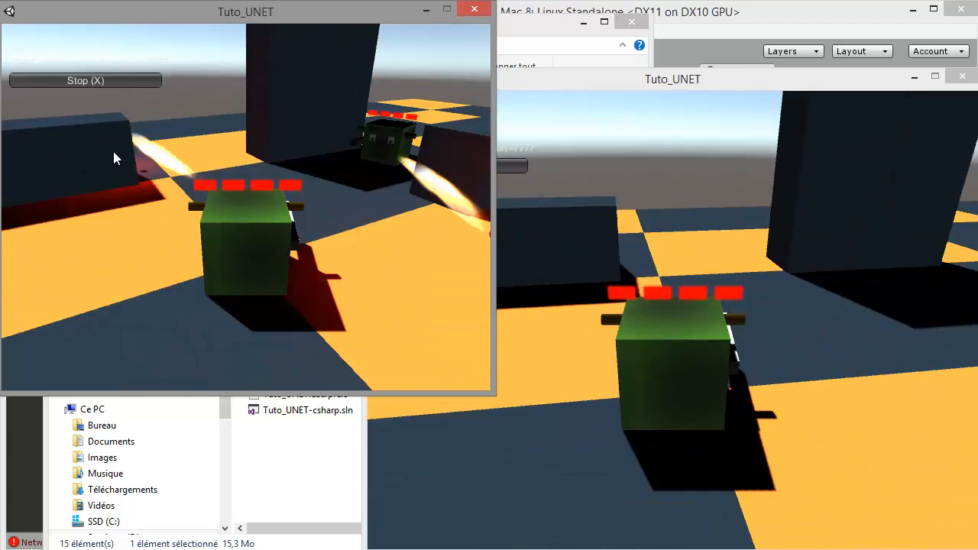
pyautogui.click(107, 153)
pyautogui.click(105, 155)
pyautogui.press('Down')
pyautogui.press('space')
pyautogui.click(122, 152)
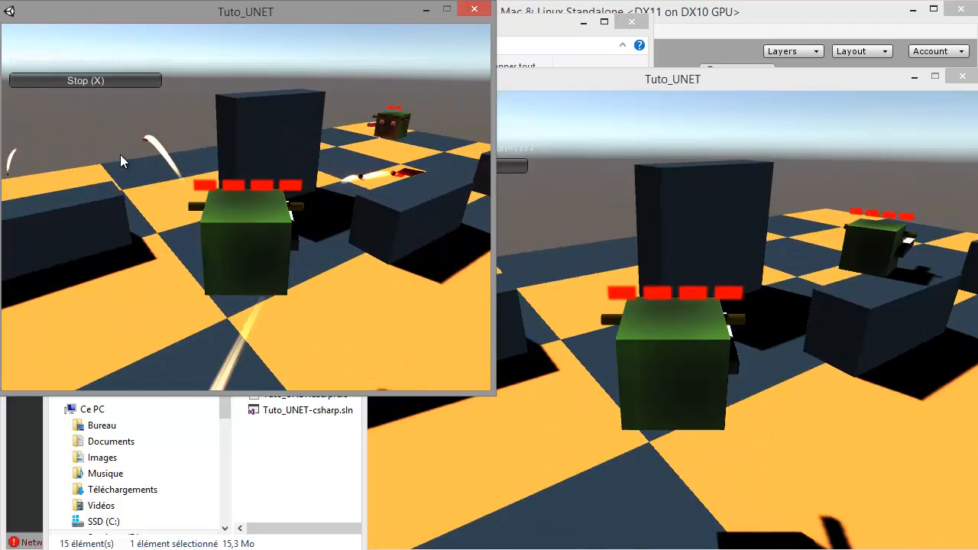
pyautogui.press('Up')
pyautogui.press('Up')
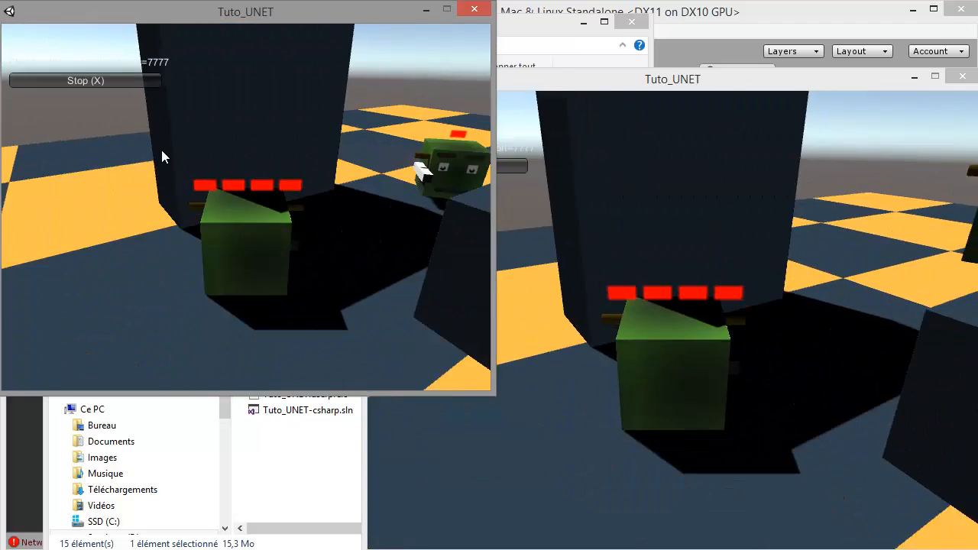
# - Test moving and jumping the client player around the blocks while comparing both players' positions in the two game windows
pyautogui.press('Up')
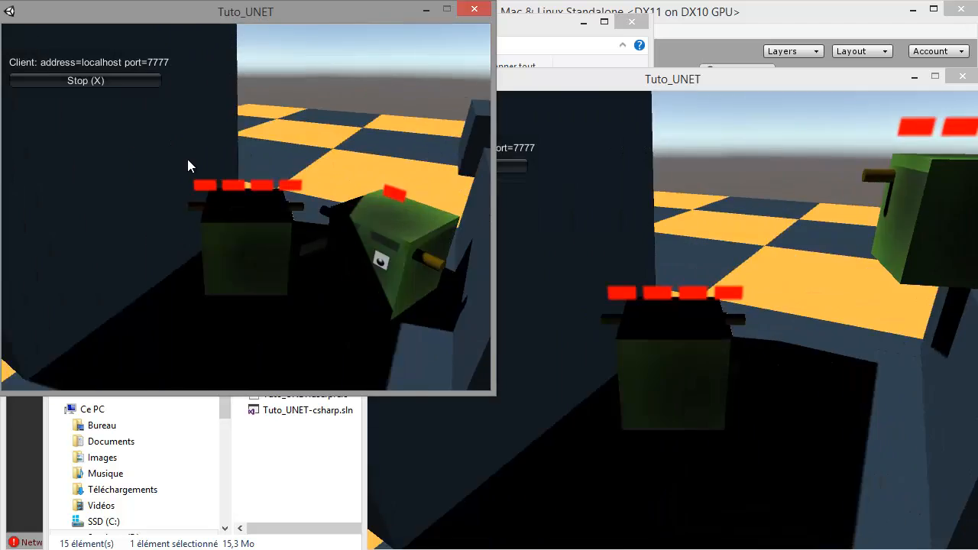
pyautogui.press('Up')
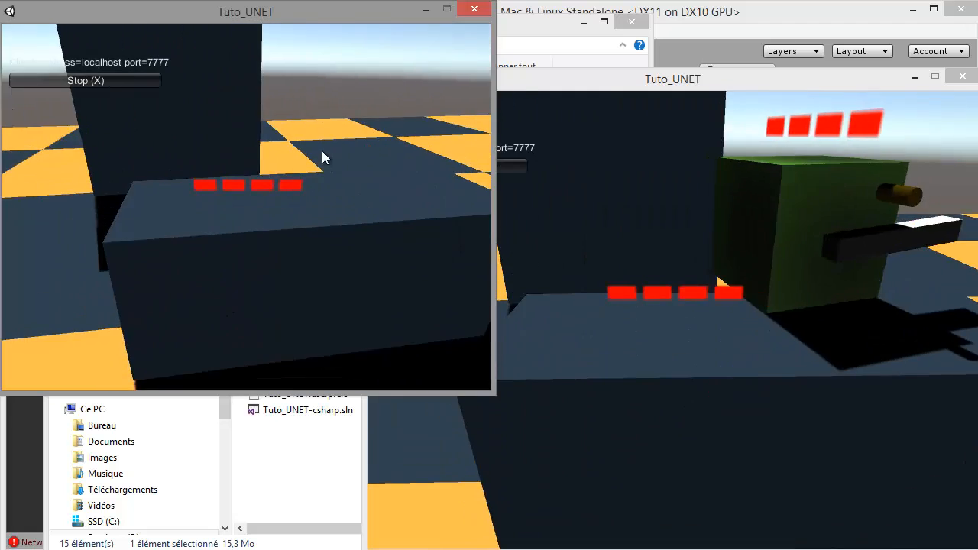
pyautogui.press('Up')
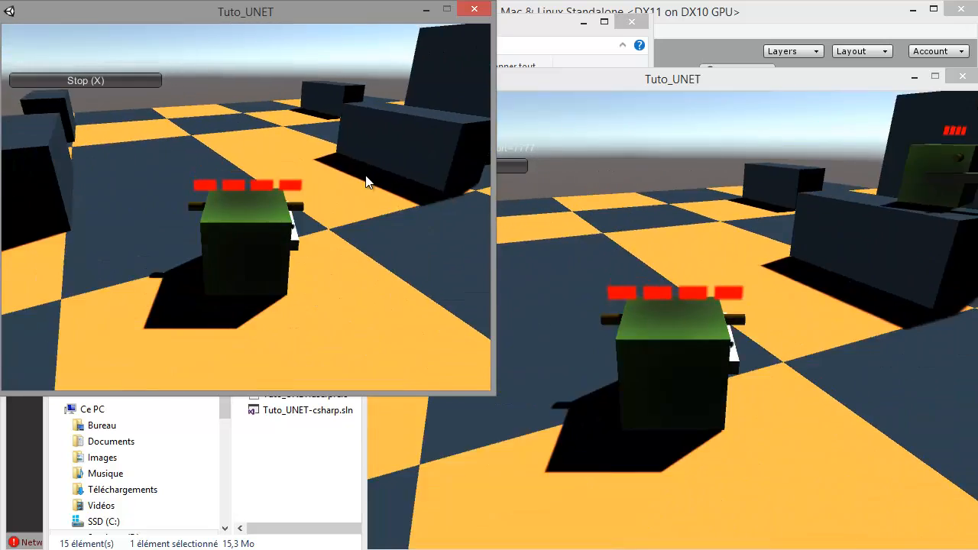
pyautogui.press('Down')
pyautogui.press('space')
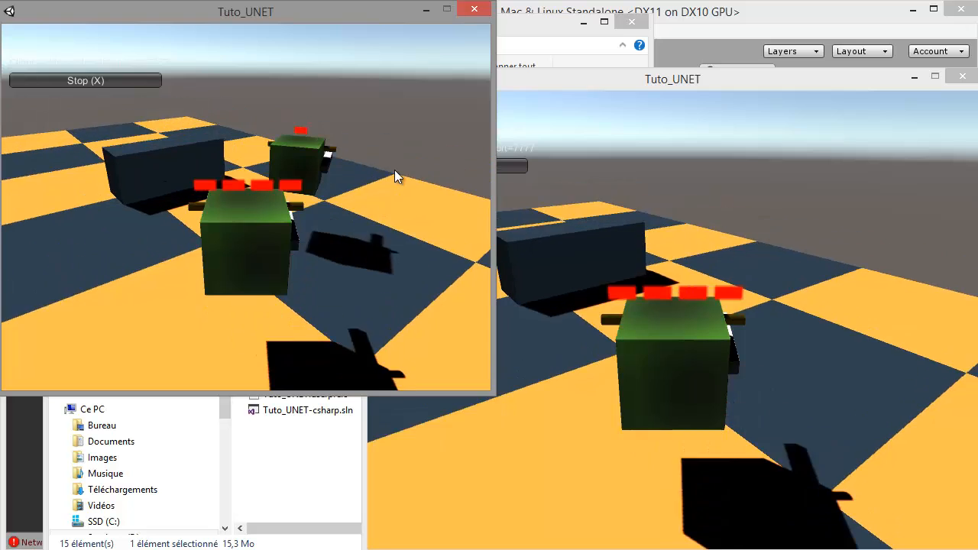
pyautogui.press('Down')
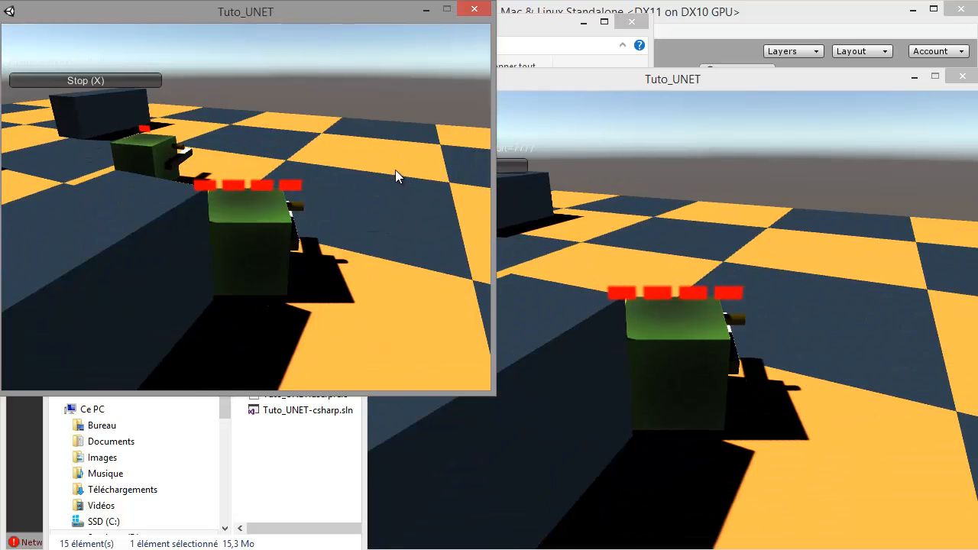
pyautogui.press('space')
pyautogui.press('Left')
pyautogui.press('Up')
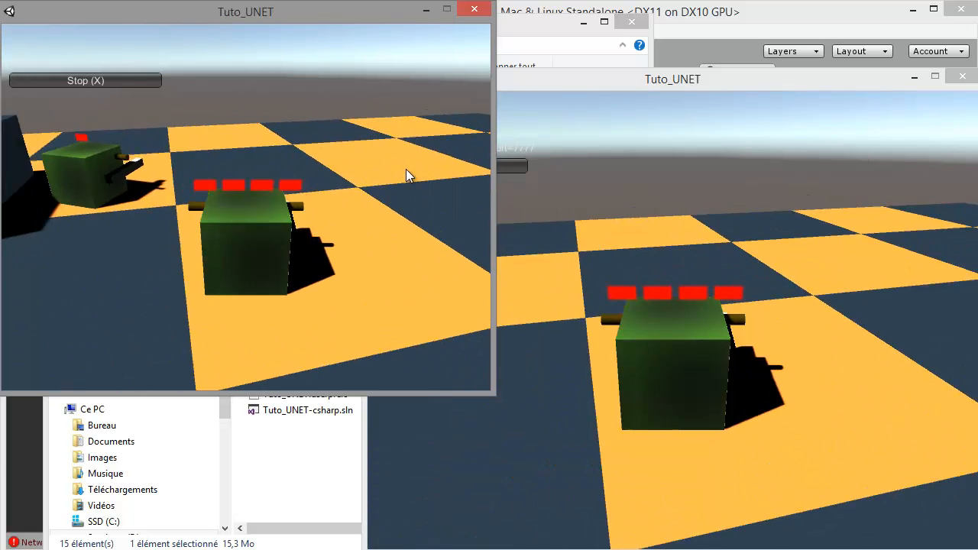
# - Test the client player's shooting by firing bullets in several directions while strafing, and compare the shots in both game windows
pyautogui.click(398, 171)
pyautogui.press('Left')
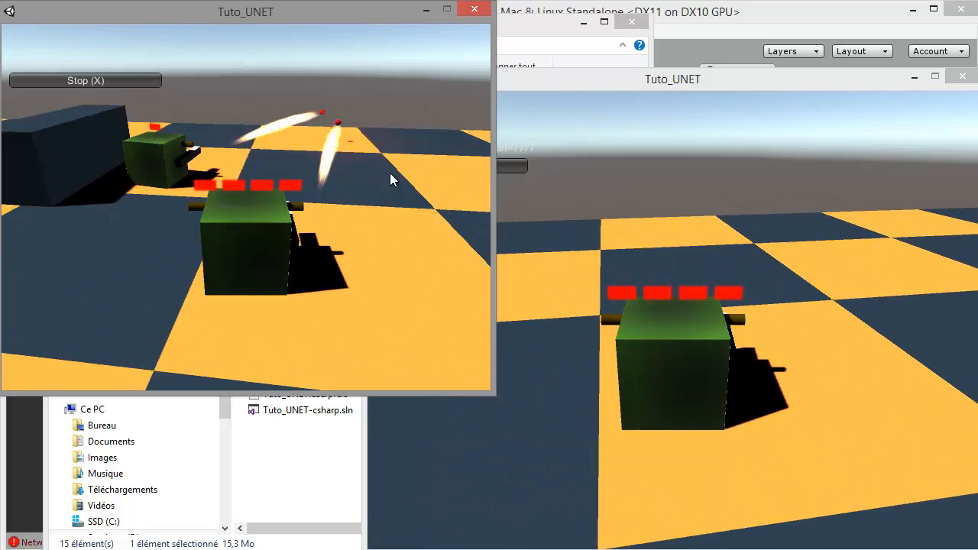
pyautogui.press('Right')
pyautogui.click(385, 196)
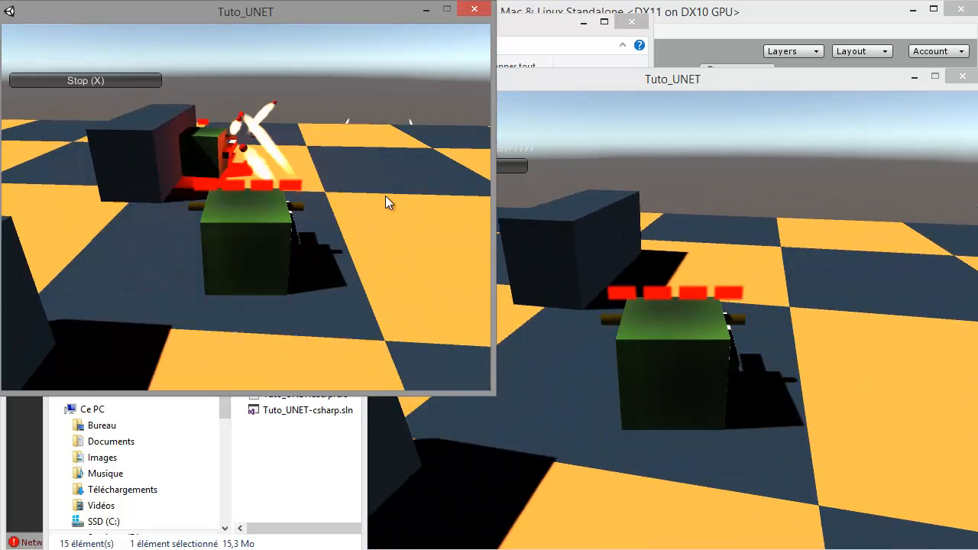
pyautogui.press('Left')
pyautogui.click(385, 196)
pyautogui.press('Right')
pyautogui.press('Left')
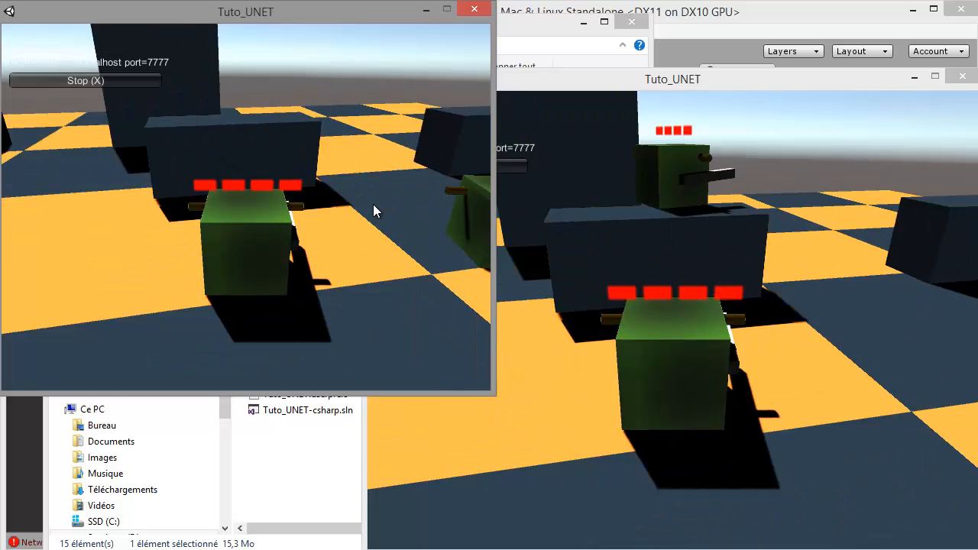
pyautogui.click(366, 208)
pyautogui.press('Right')
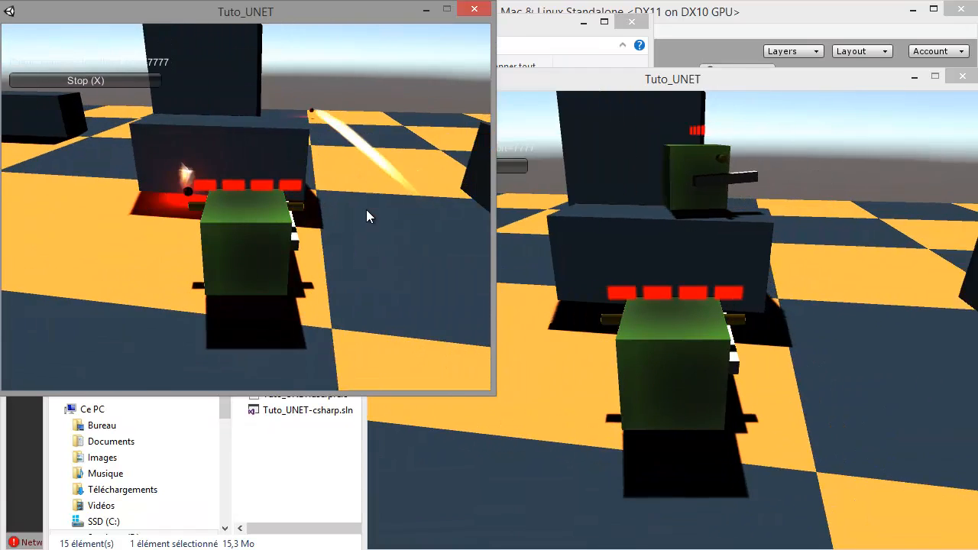
# - Move the client player along the blocks past the other player and fire again to compare collisions and positions in both windows
pyautogui.press('Up')
pyautogui.press('Right')
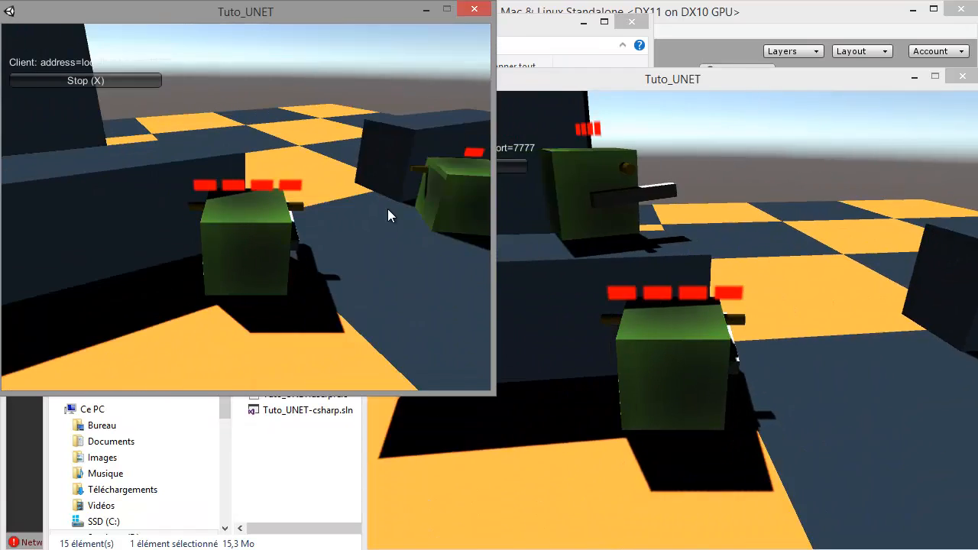
pyautogui.press('Left')
pyautogui.press('Left')
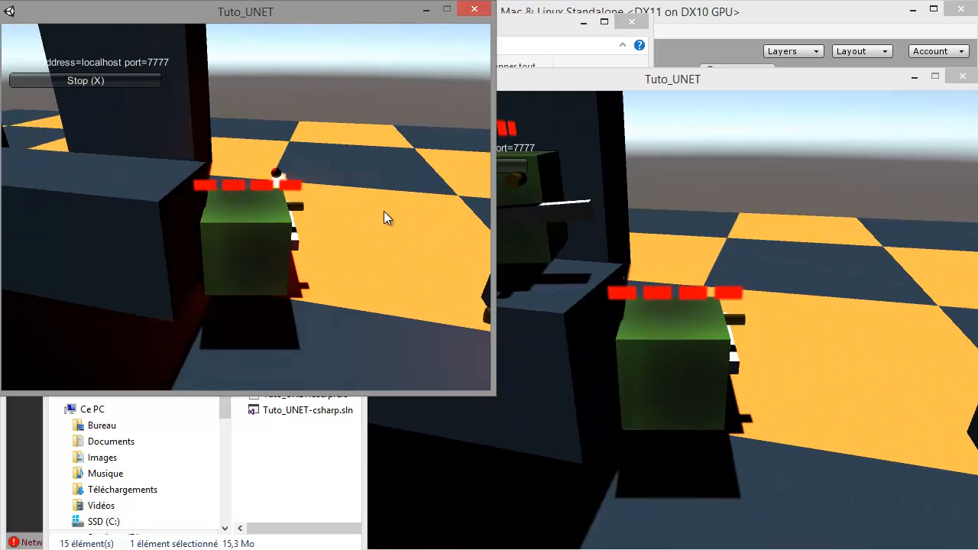
pyautogui.click(386, 210)
pyautogui.press('Right')
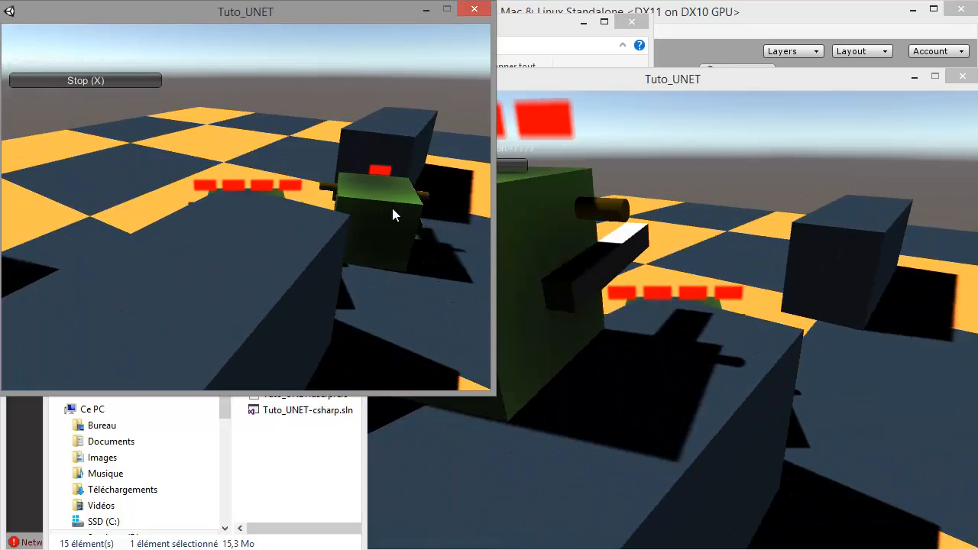
pyautogui.press('Left')
pyautogui.press('Right')
pyautogui.press('Up')
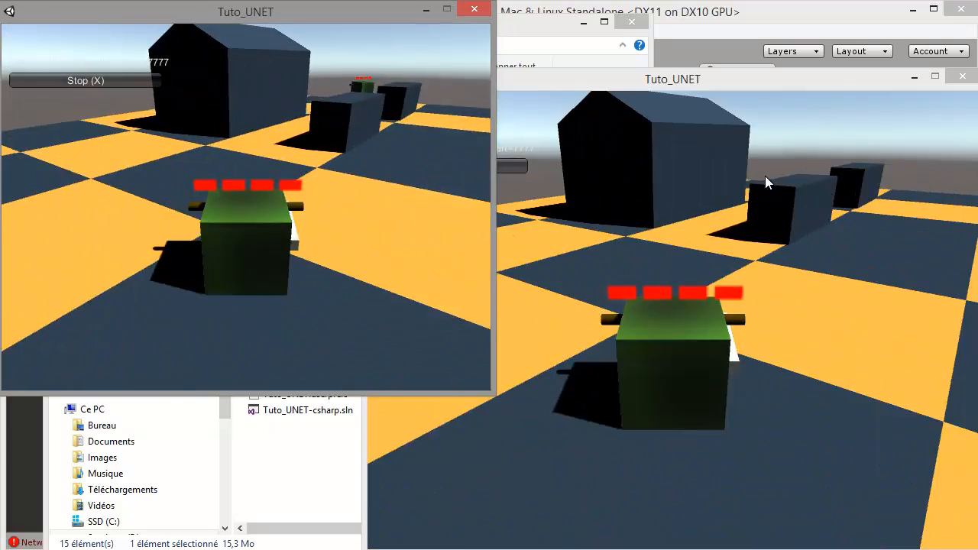
# - Test the client player's jump and forward movement, and the host player's movement in the larger game window
pyautogui.press('space')
pyautogui.press('w')
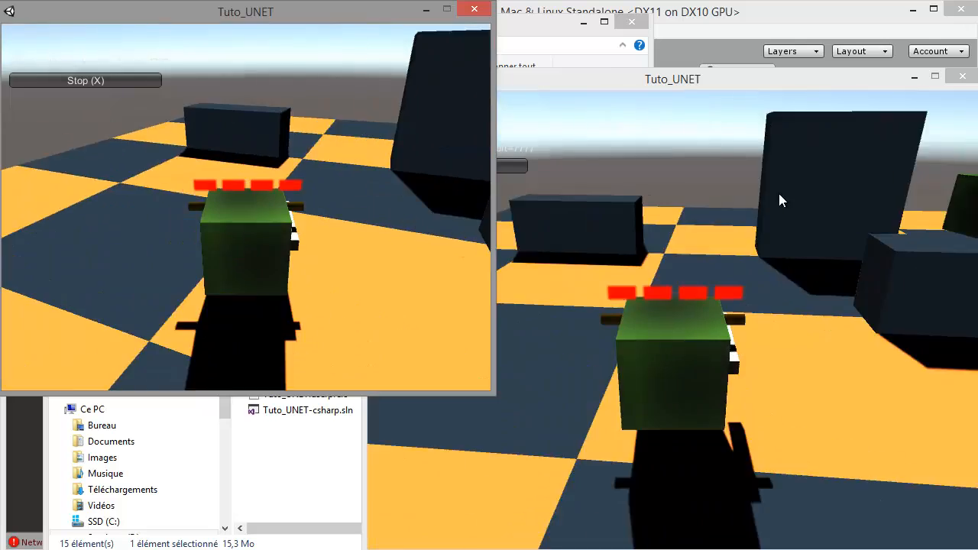
pyautogui.press('w')
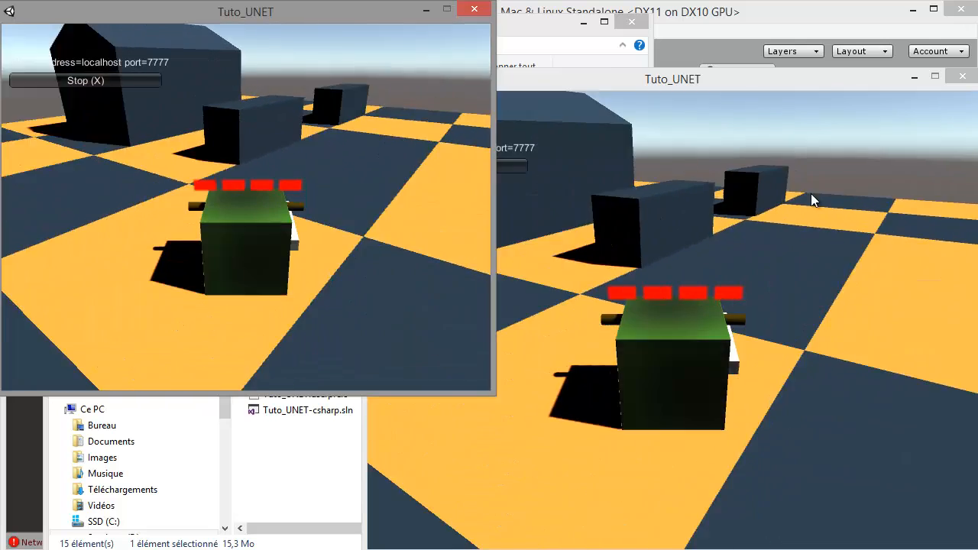
pyautogui.click(787, 206)
pyautogui.press('d')
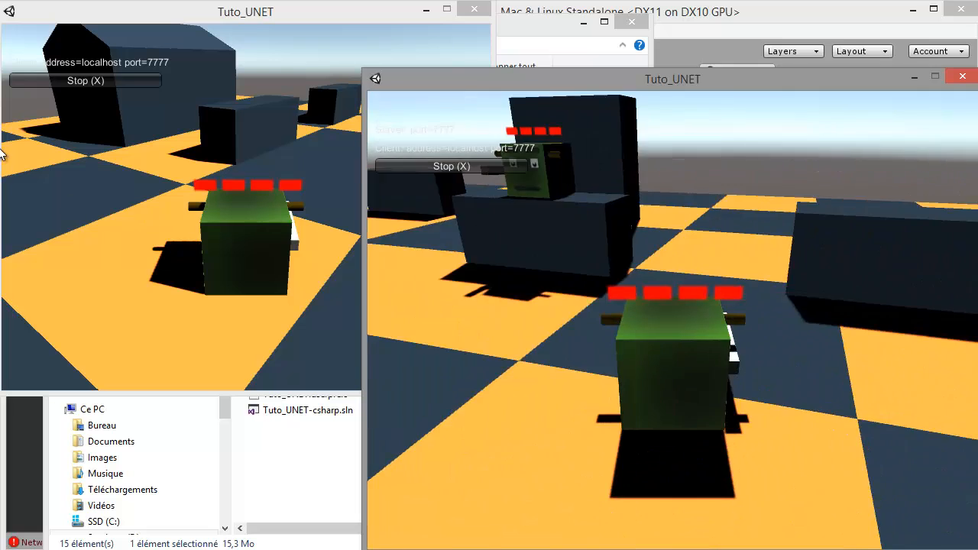
pyautogui.press('s')
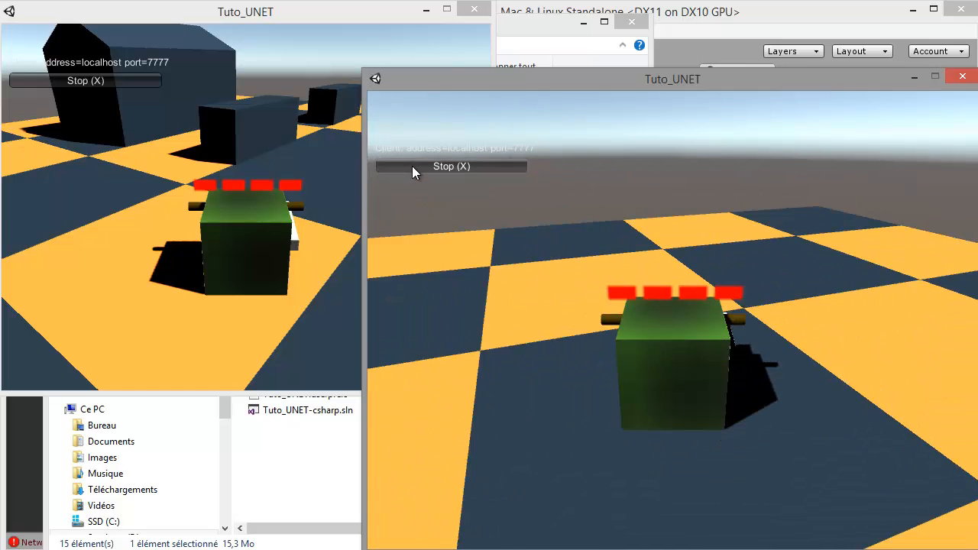
# - Stop the hosted game and close both Tuto_UNET game windows
pyautogui.click(415, 165)
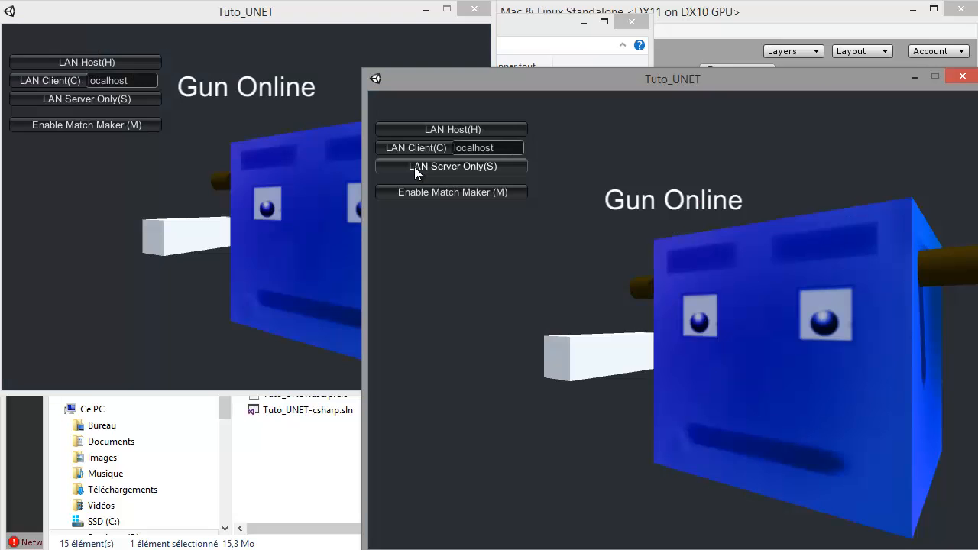
pyautogui.click(141, 175)
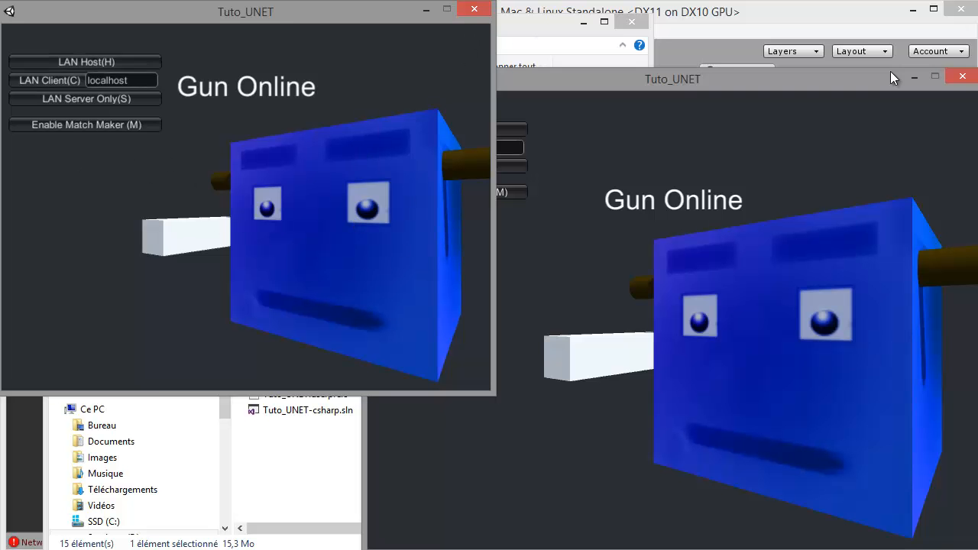
pyautogui.click(474, 10)
pyautogui.click(962, 78)
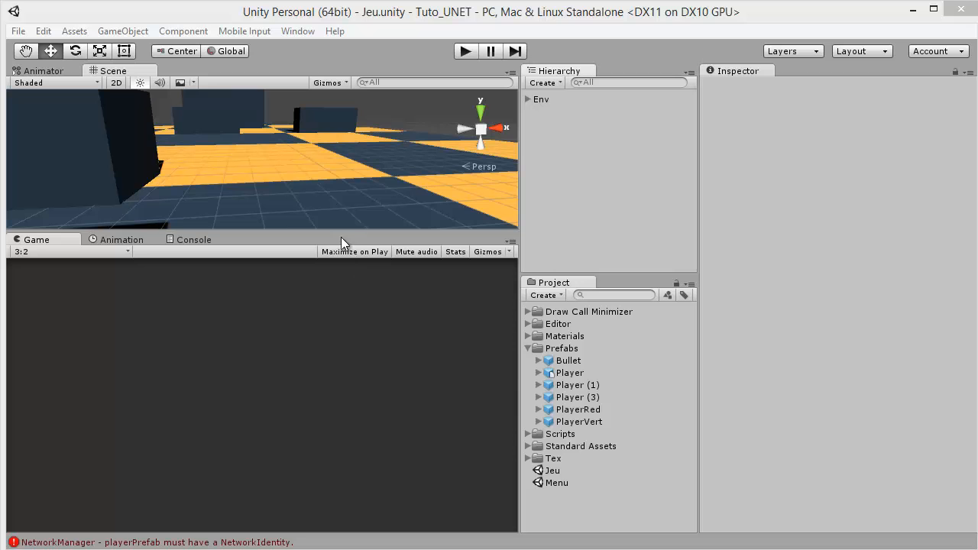
# - Check the scenes listed in the Build Settings and enlarge the Scene view in the Unity editor
pyautogui.hotkey('ctrl', 'shift', 'b')
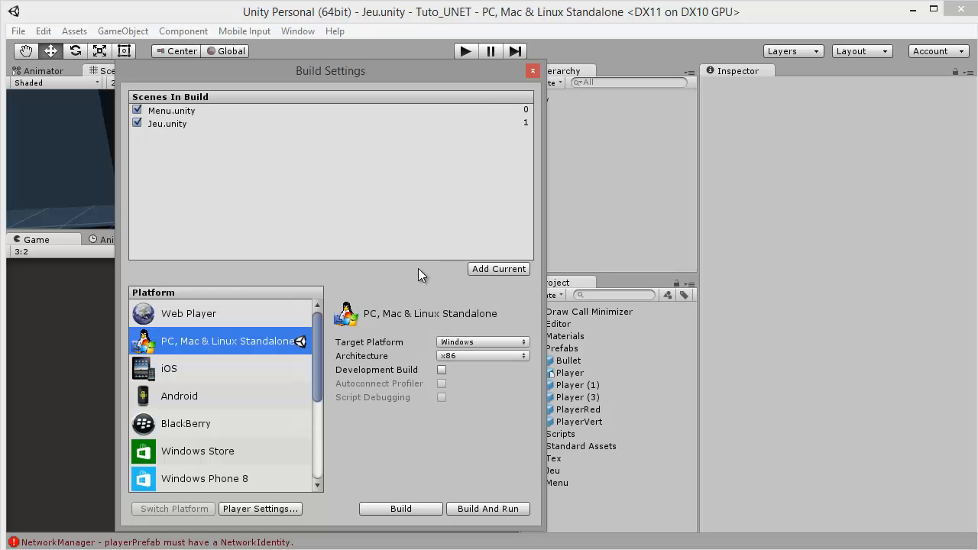
pyautogui.click(533, 71)
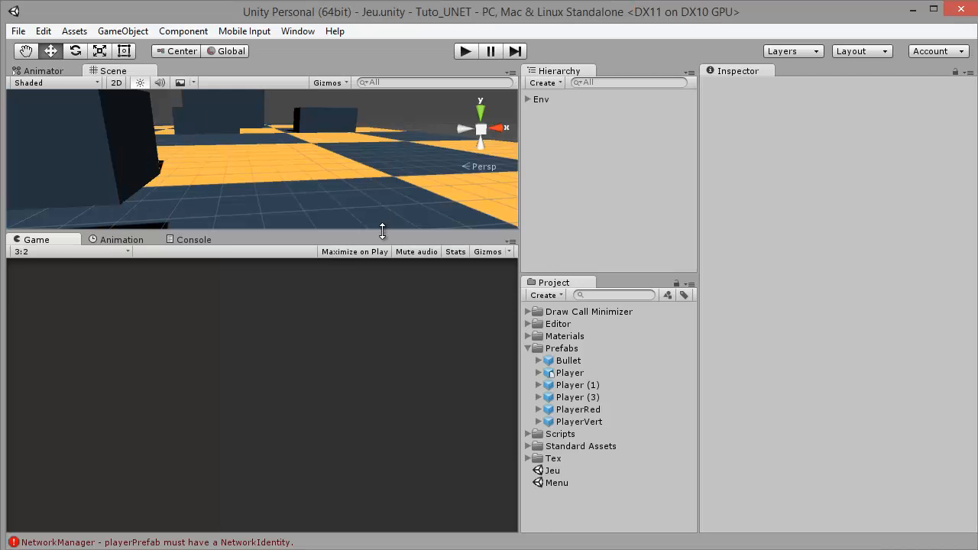
pyautogui.moveTo(382, 231); pyautogui.dragTo(375, 392)
pyautogui.moveTo(521, 215); pyautogui.dragTo(662, 219)
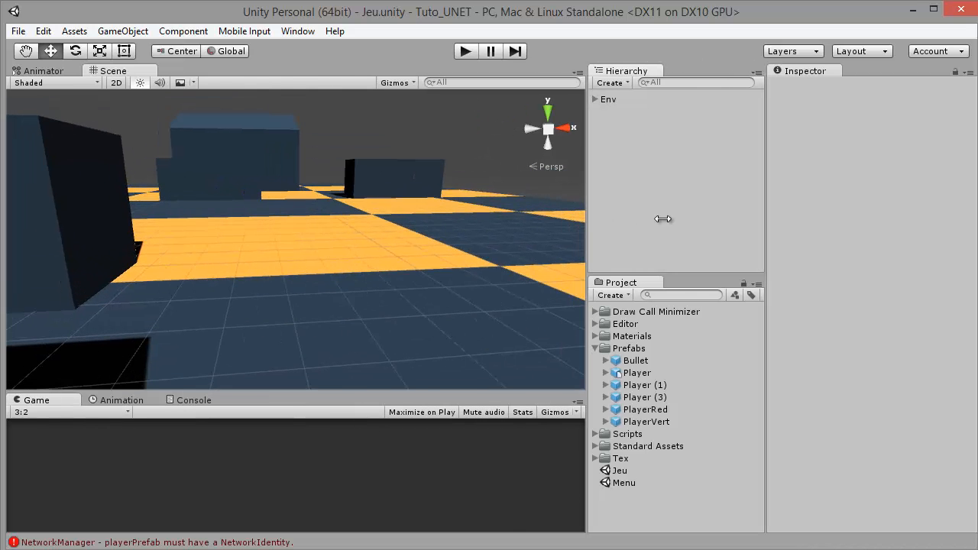
pyautogui.moveTo(434, 263); pyautogui.dragTo(326, 279, button='middle')
pyautogui.moveTo(327, 279); pyautogui.dragTo(295, 282, button='right')
pyautogui.scroll(-5, 305, 256)
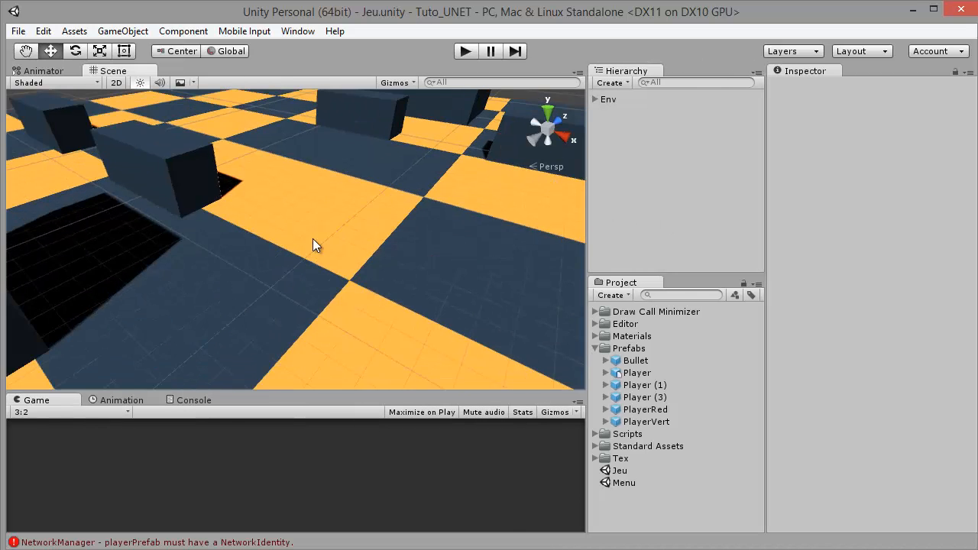
pyautogui.moveTo(287, 200); pyautogui.dragTo(425, 342, button='middle')
# - Open the Menu scene and review the components of the Manager object and the PlayerVert prefab
pyautogui.doubleClick(628, 483)
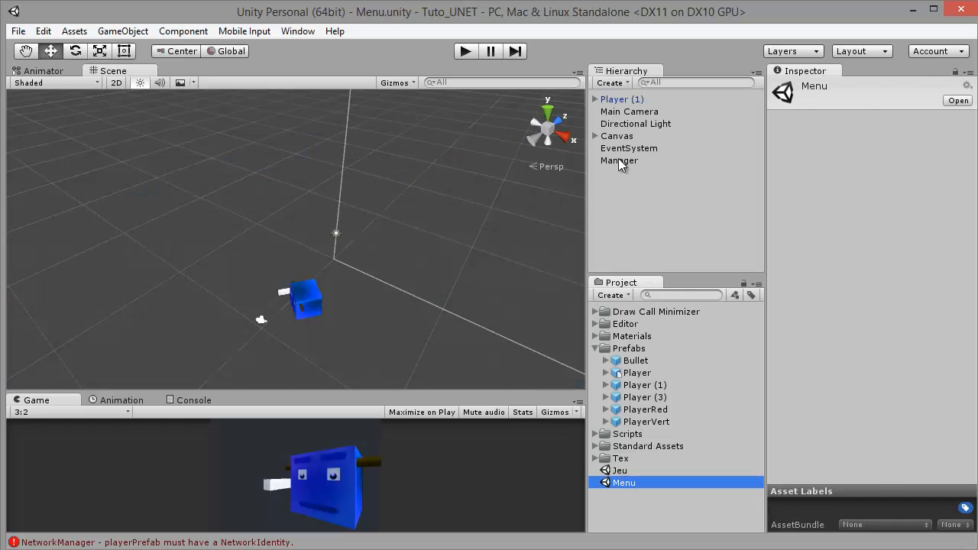
pyautogui.click(619, 161)
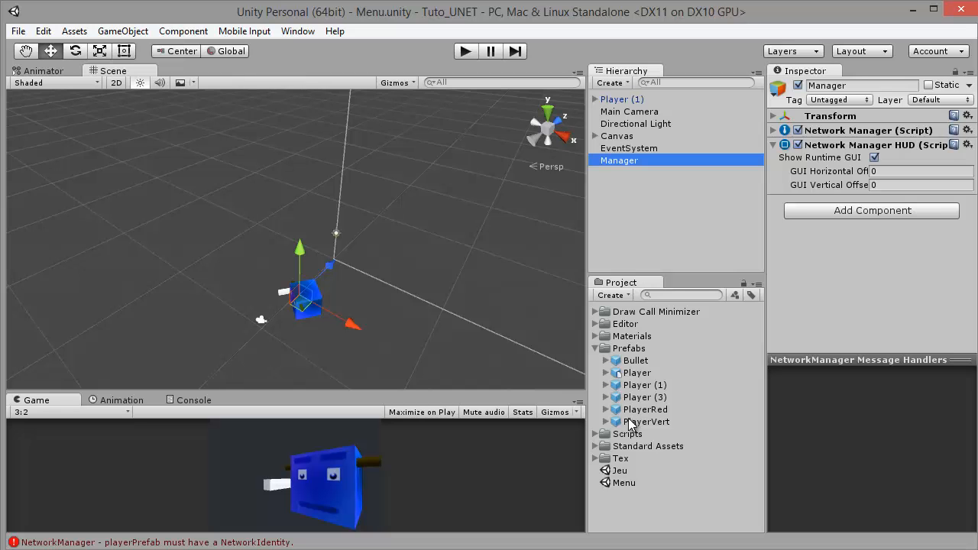
pyautogui.click(634, 422)
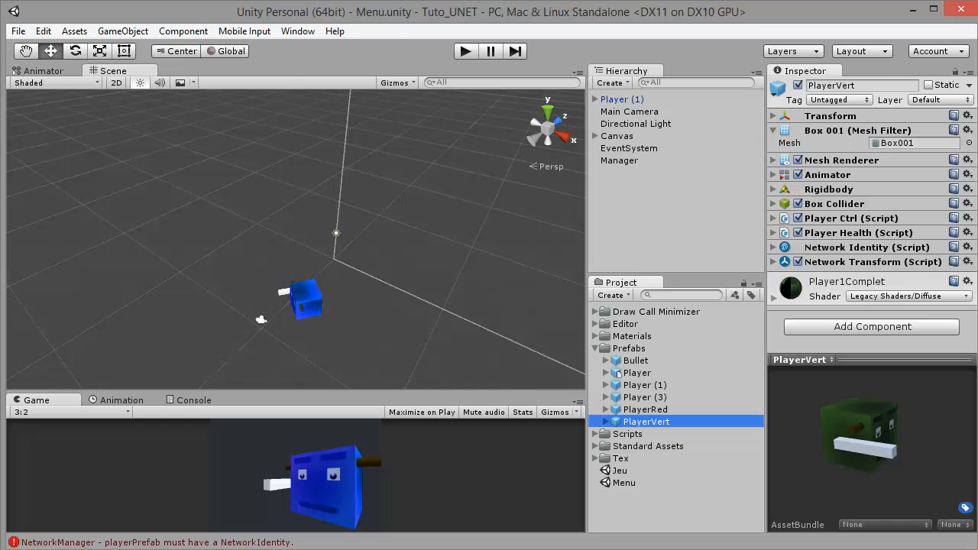
# - Switch to Chrome, read the Screen.lockCursor documentation's deprecation notice and example code, and close the browser
pyautogui.hotkey('alt', 'Tab')
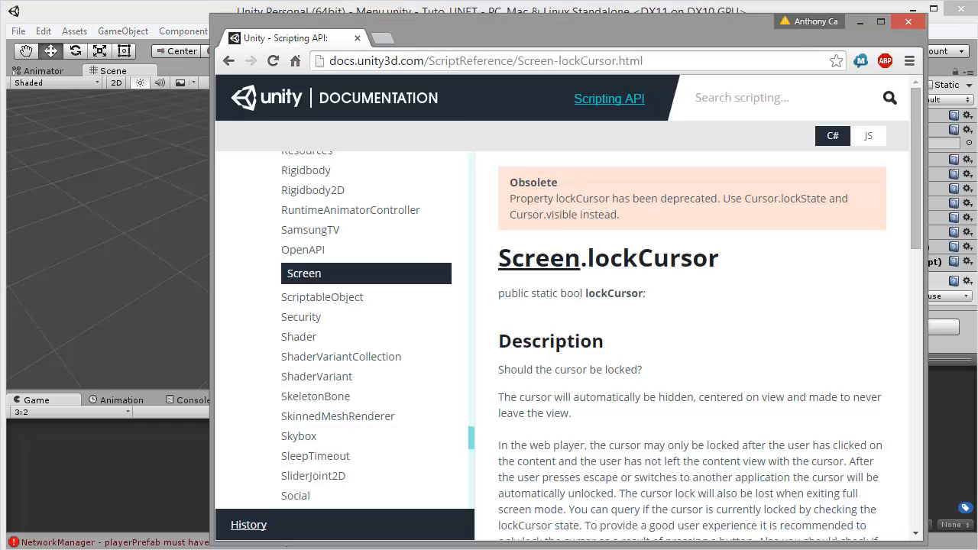
pyautogui.moveTo(597, 25); pyautogui.dragTo(484, 18)
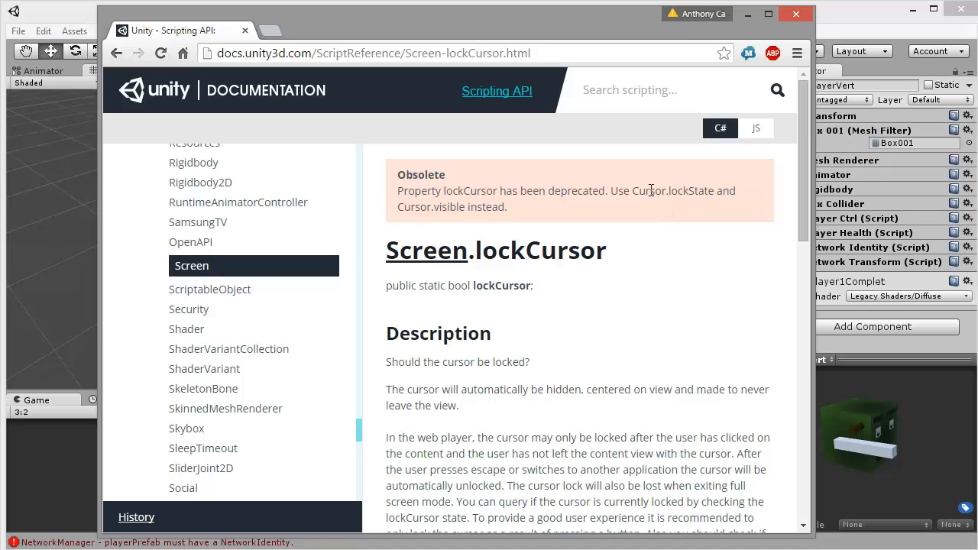
pyautogui.moveTo(633, 191); pyautogui.dragTo(688, 189)
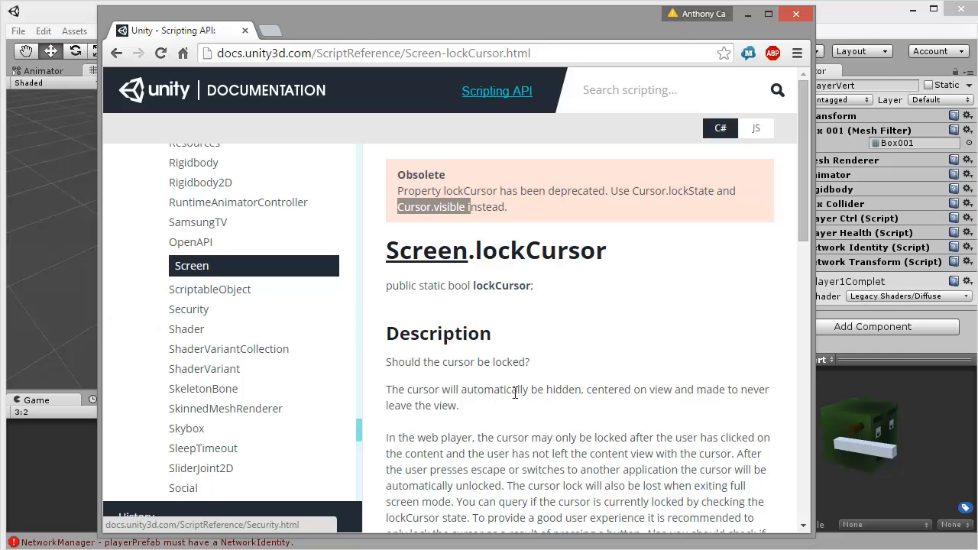
pyautogui.scroll(-7, 514, 395)
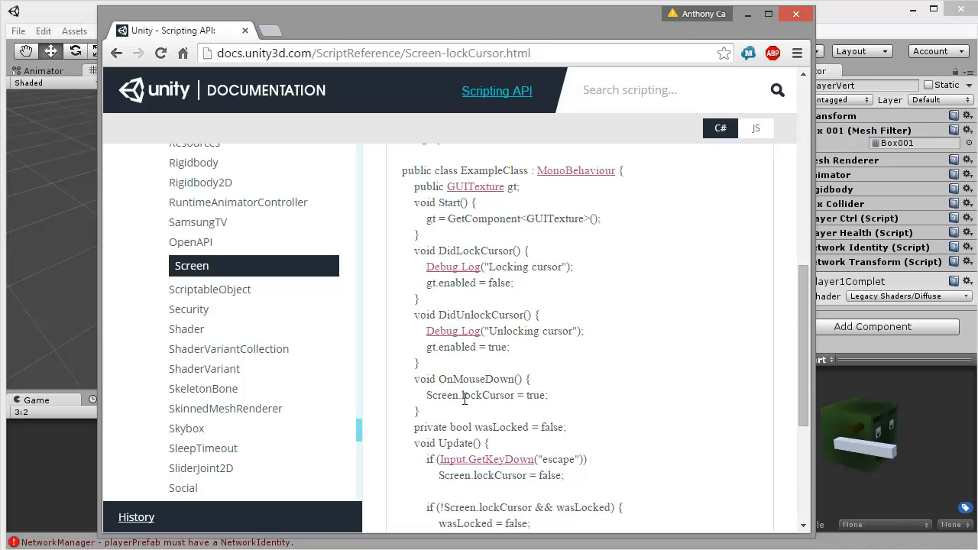
pyautogui.scroll(-2, 466, 397)
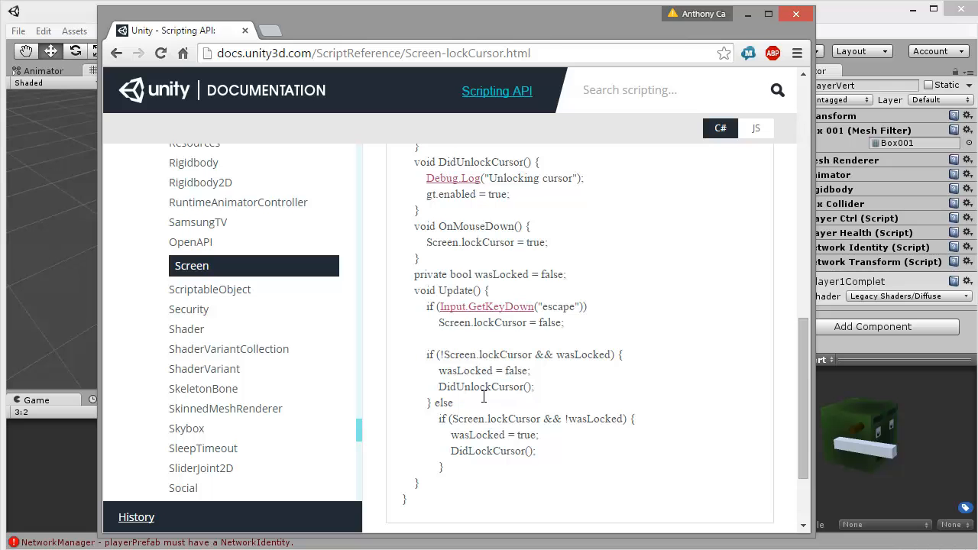
pyautogui.moveTo(486, 463); pyautogui.dragTo(409, 224)
pyautogui.click(504, 347)
pyautogui.scroll(3, 504, 359)
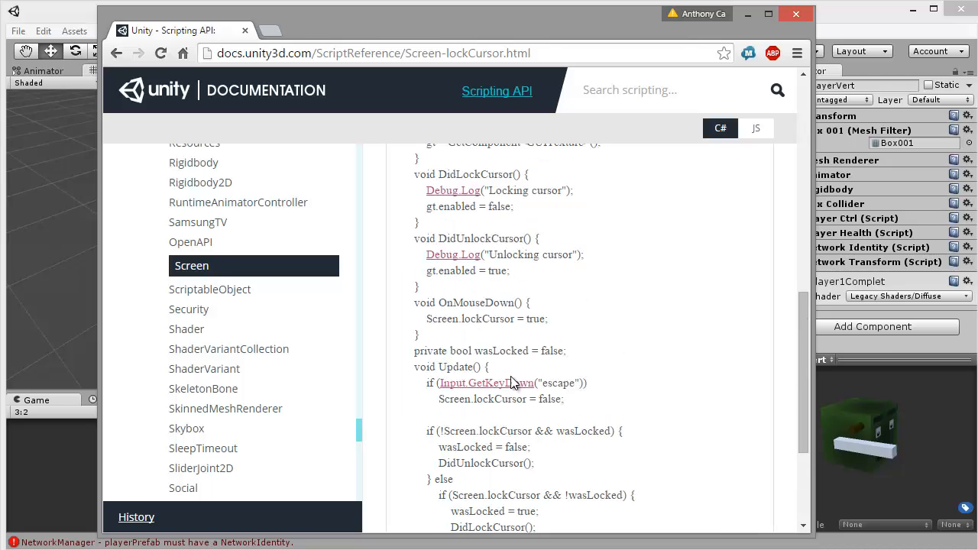
pyautogui.scroll(5, 506, 386)
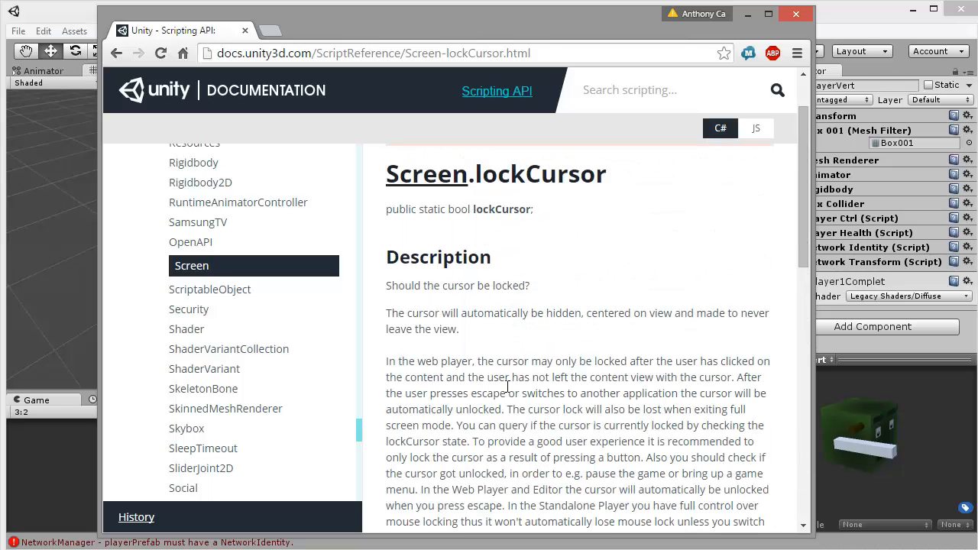
pyautogui.click(797, 14)
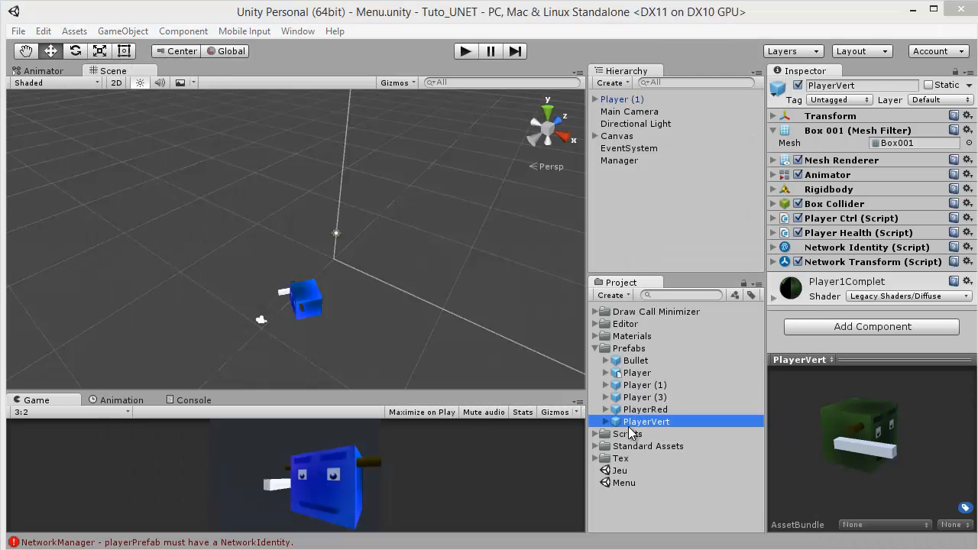
# - Select the Manager object in the Menu scene and examine the blue player model up close
pyautogui.keyDown('alt'); pyautogui.moveTo(521, 304); pyautogui.dragTo(413, 319); pyautogui.keyUp('alt')
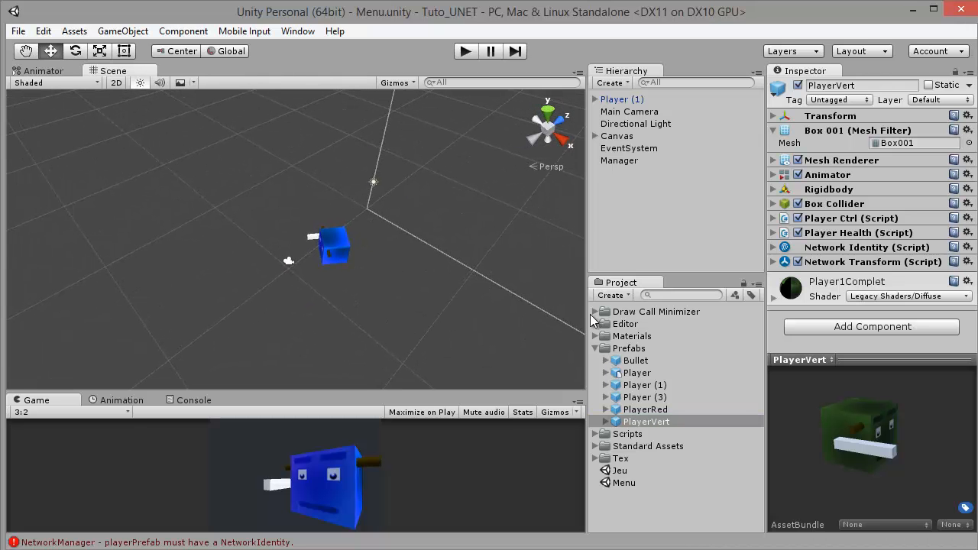
pyautogui.click(620, 160)
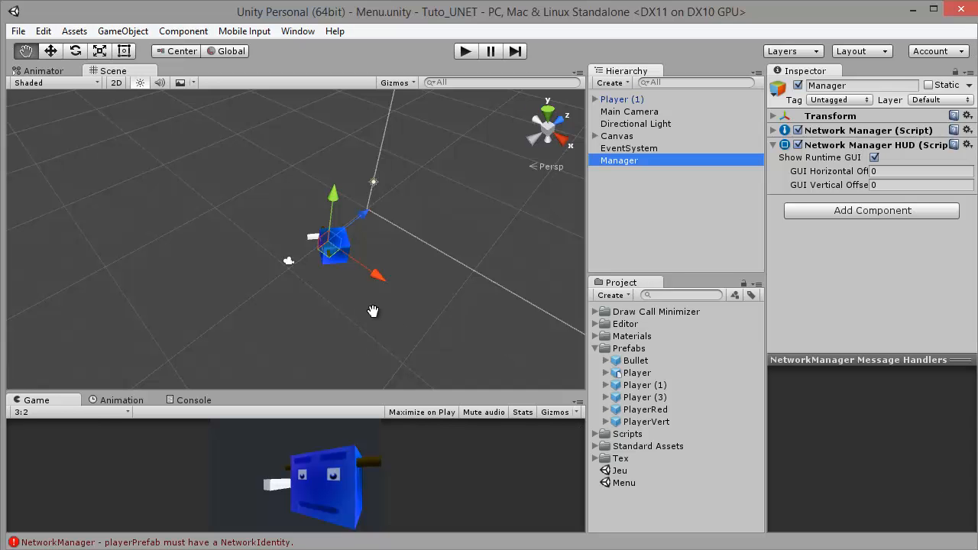
pyautogui.keyDown('alt'); pyautogui.moveTo(439, 325); pyautogui.dragTo(406, 214); pyautogui.keyUp('alt')
pyautogui.scroll(5, 406, 227)
pyautogui.moveTo(394, 235); pyautogui.dragTo(739, 235, button='middle')
pyautogui.keyDown('alt'); pyautogui.moveTo(445, 263); pyautogui.dragTo(526, 252); pyautogui.keyUp('alt')
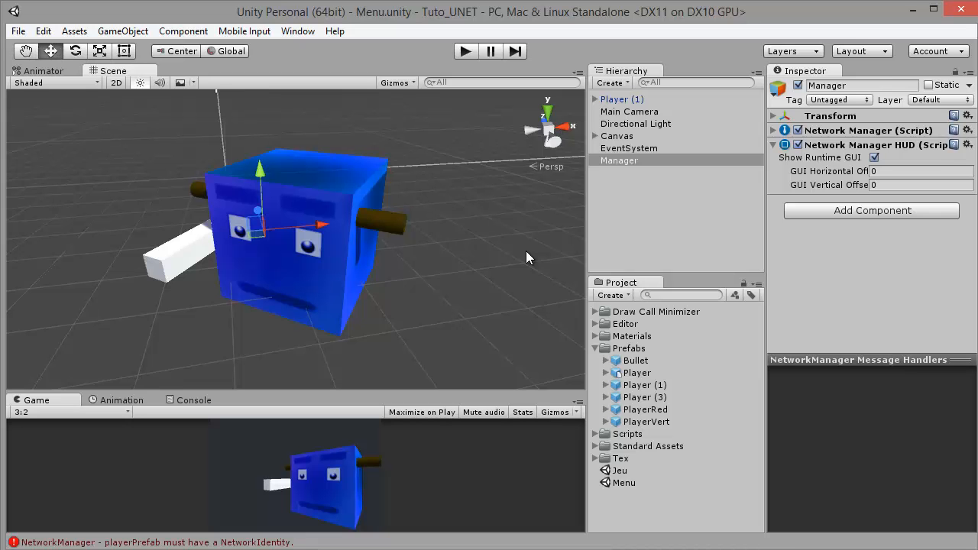